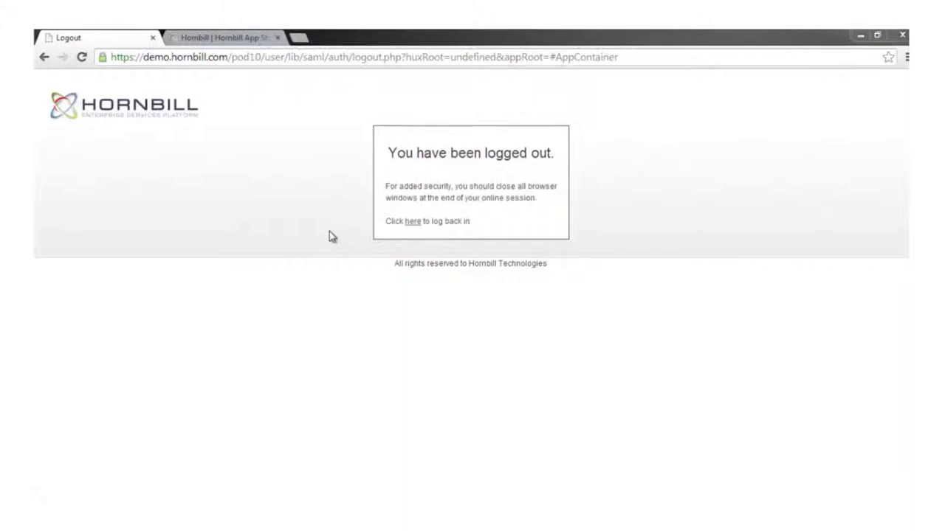
Step: Return to the login page and sign back in with the account username and password
click(411, 223)
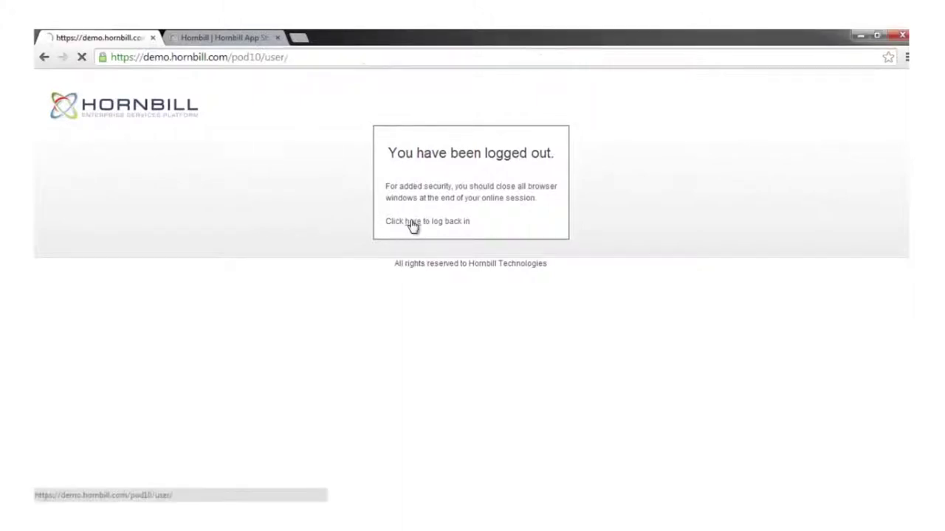
text(annab)
key(Tab)
text(password)
key(Return)
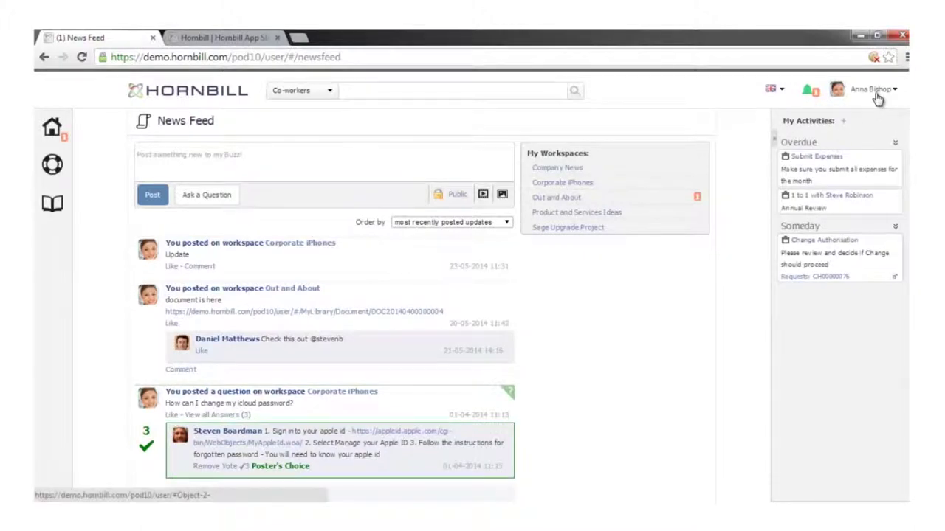
click(784, 91)
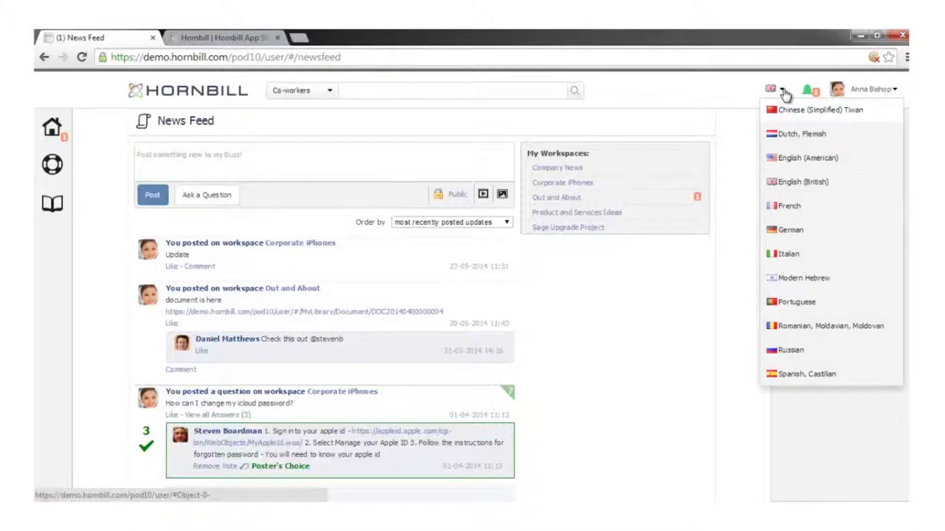
click(785, 94)
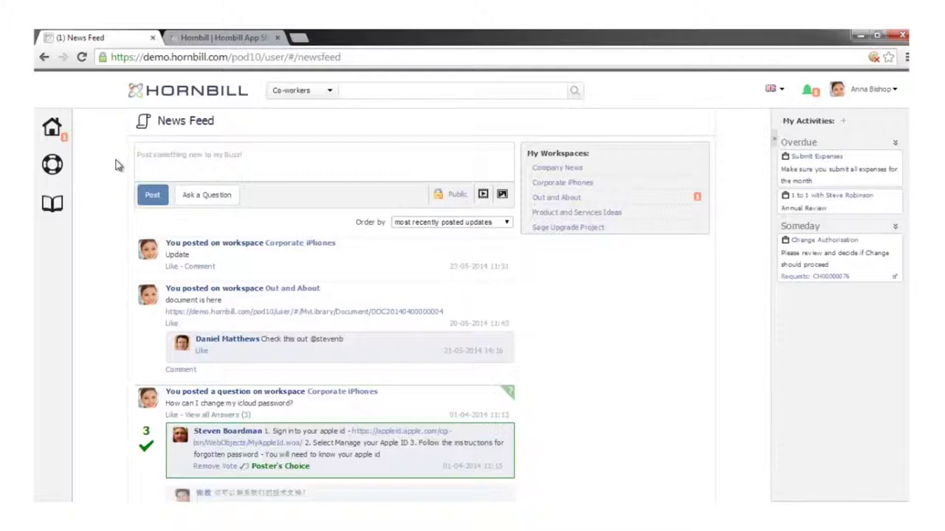
scroll(121, 216, down, 5)
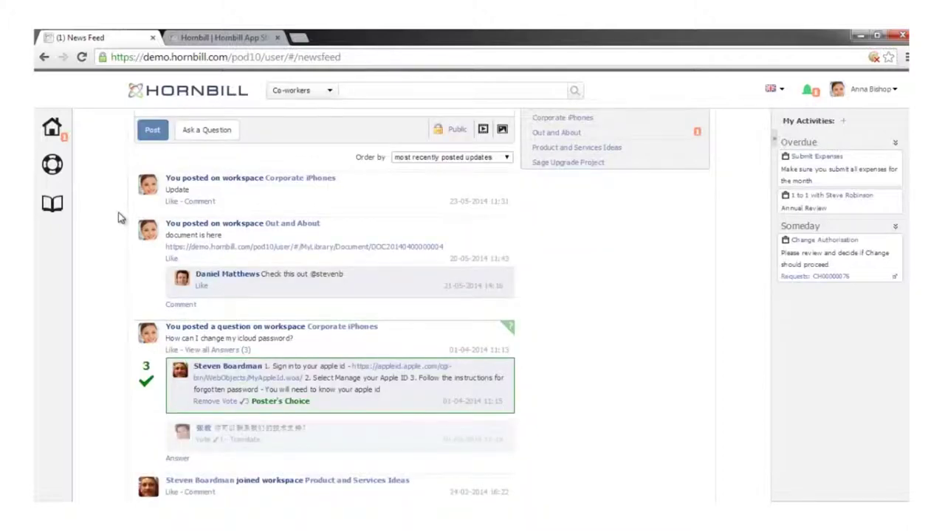
scroll(122, 218, up, 5)
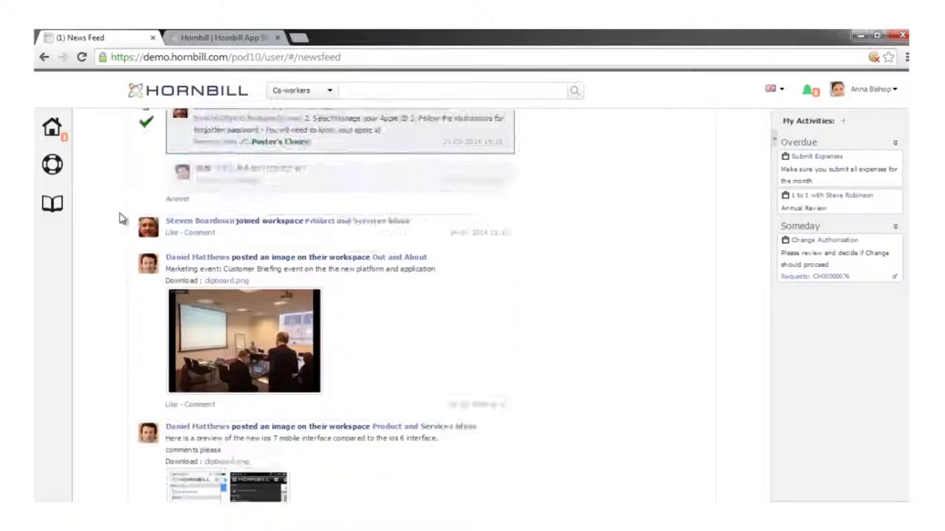
scroll(122, 218, up, 1)
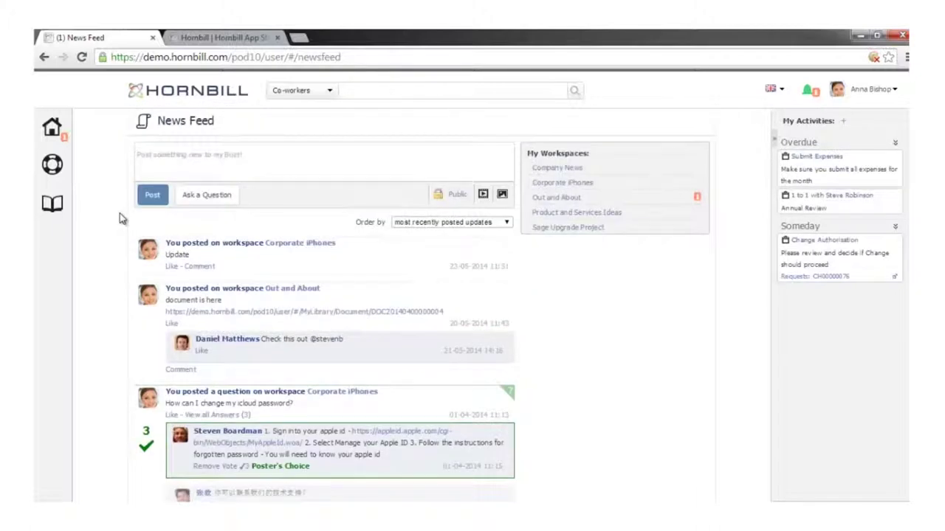
mouse_move(68, 127)
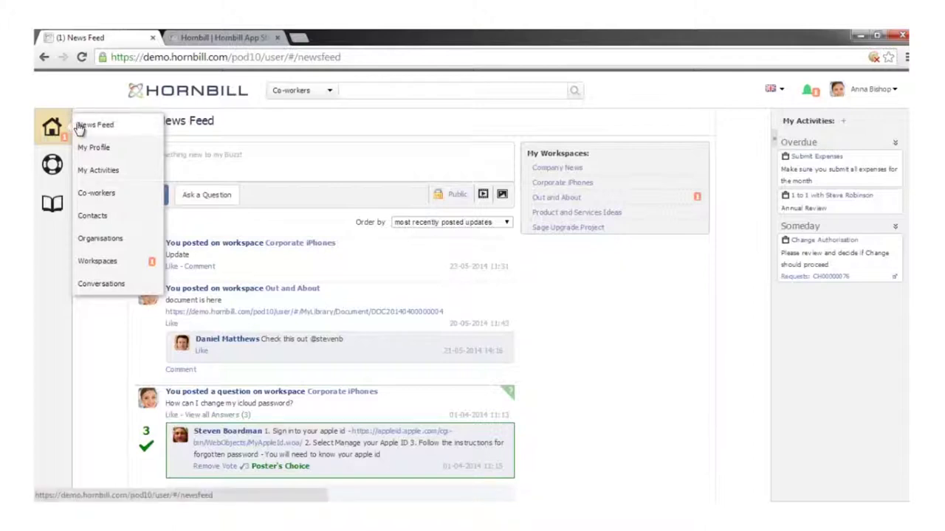
Step: Open your profile's About Me details and check the Interests privacy level without changing it
click(102, 150)
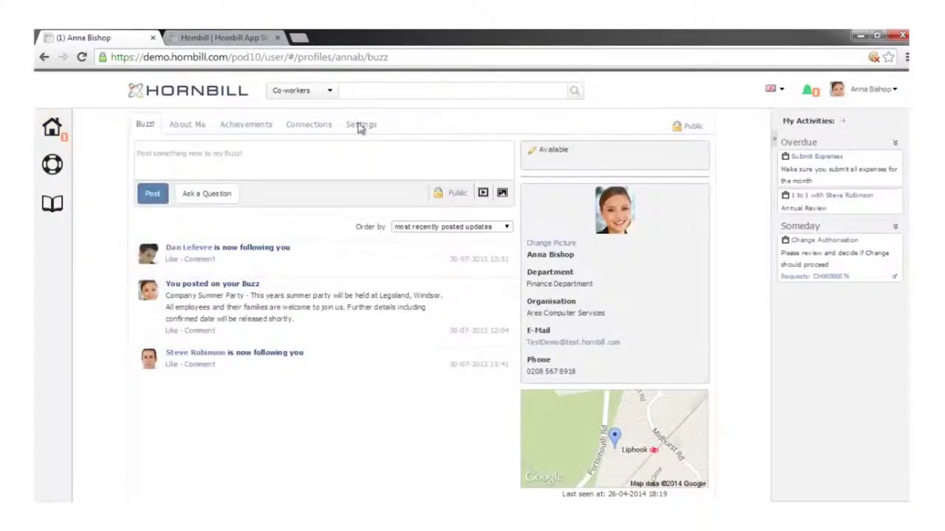
click(194, 127)
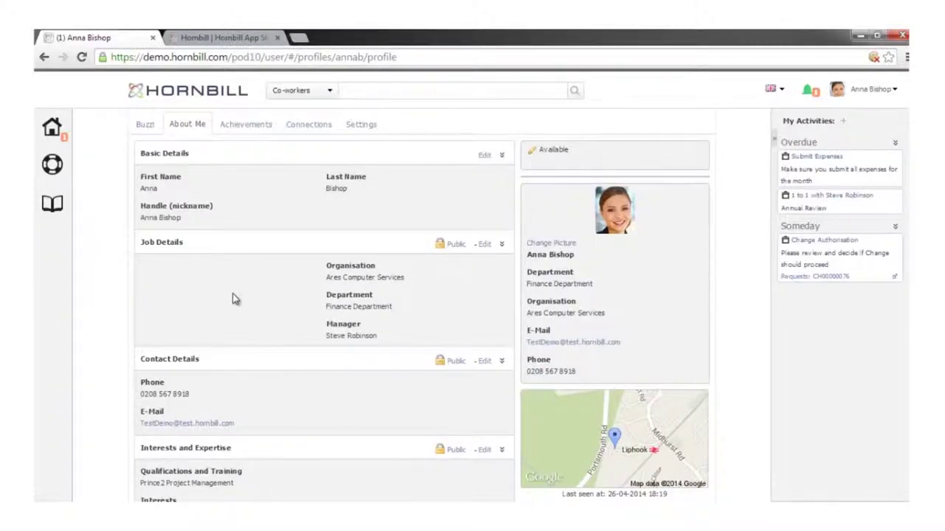
scroll(268, 298, down, 2)
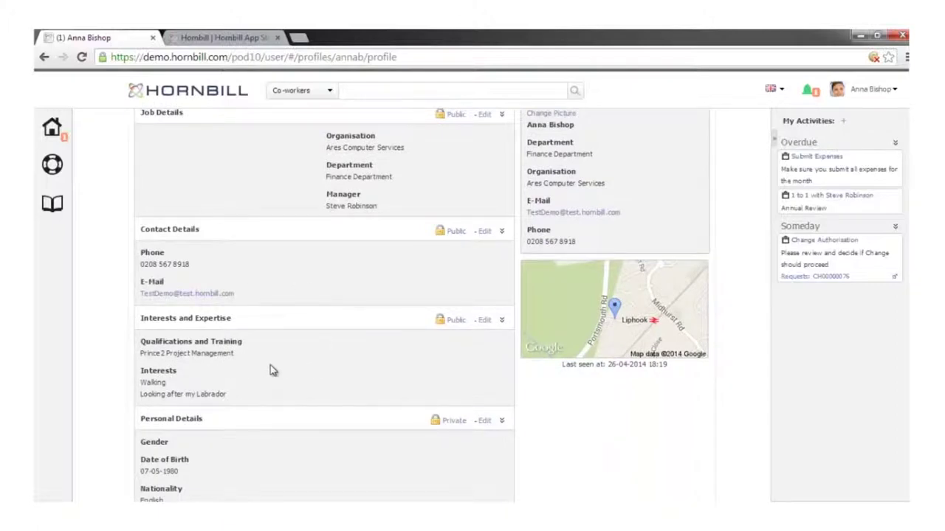
click(456, 322)
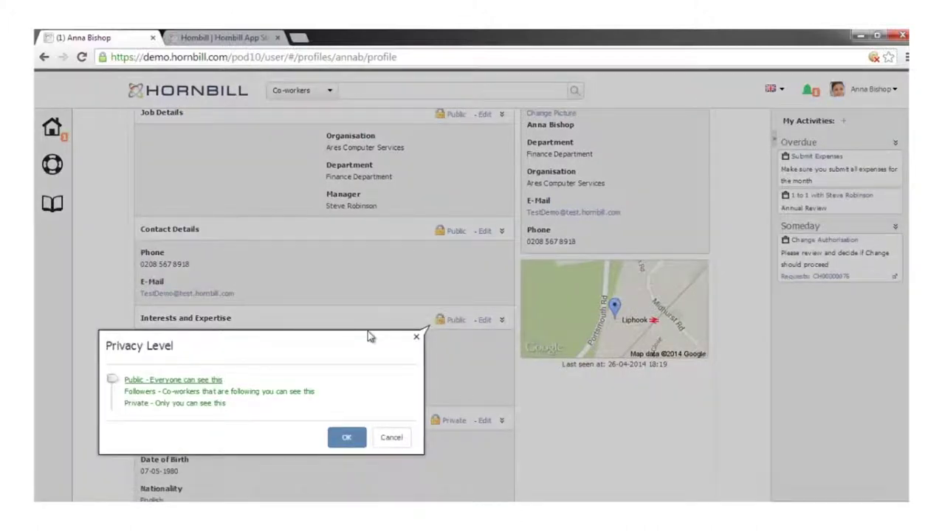
click(416, 336)
scroll(379, 360, up, 3)
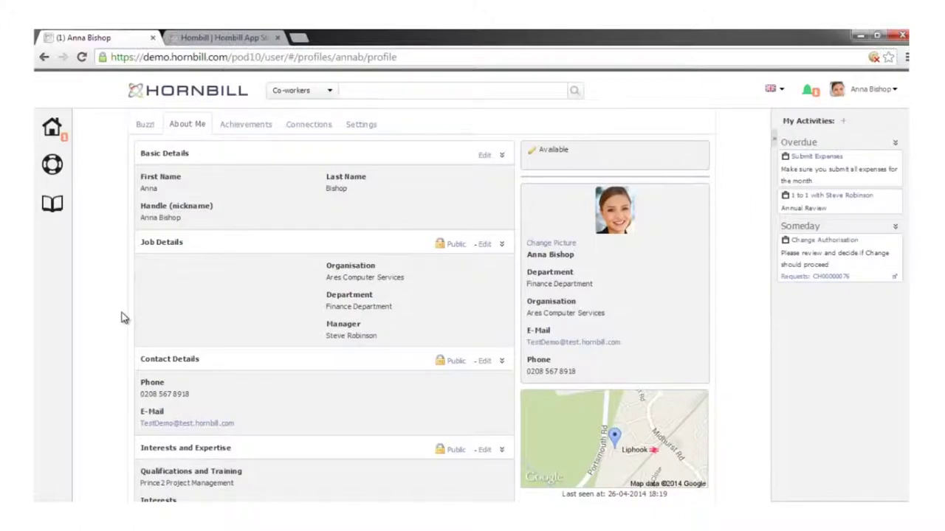
click(775, 89)
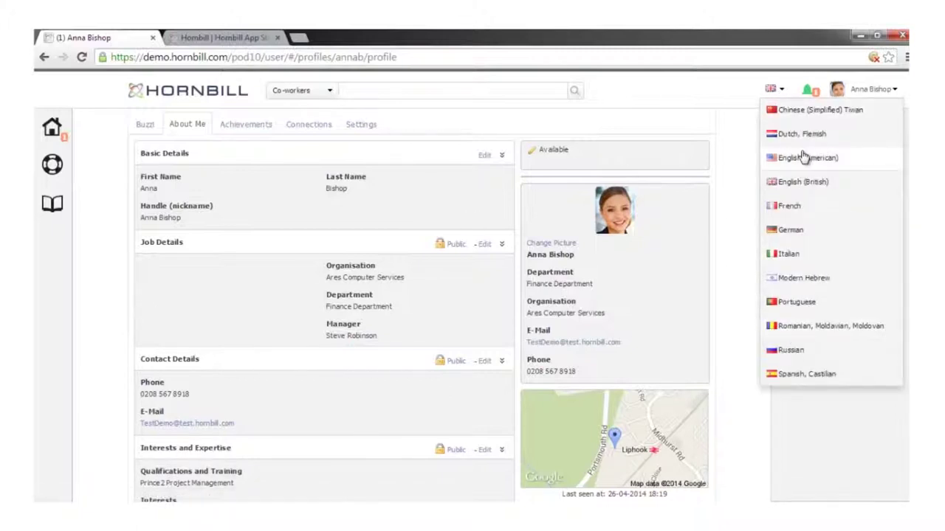
click(799, 110)
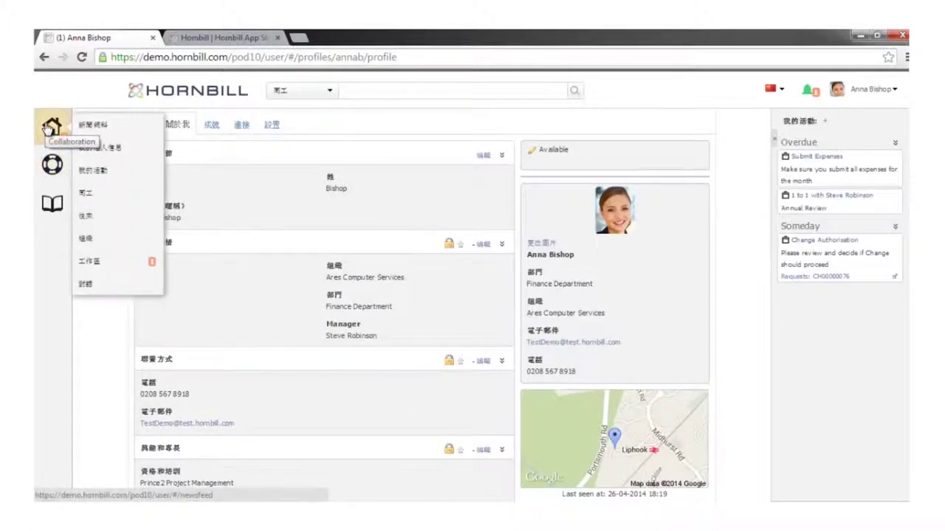
click(449, 245)
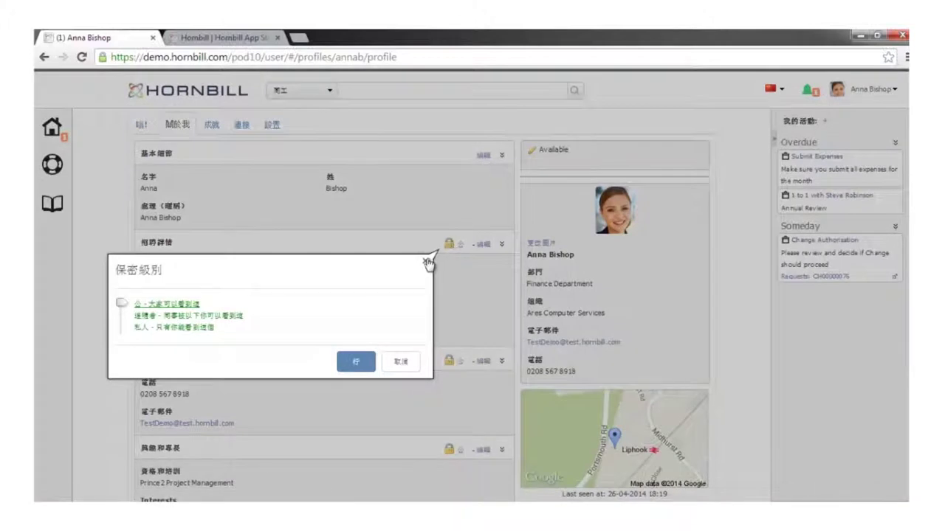
click(426, 261)
click(784, 94)
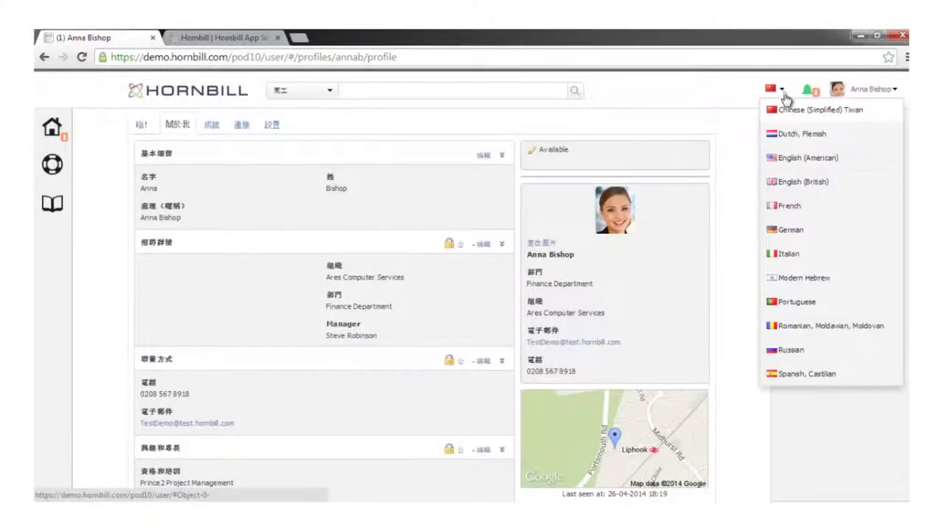
click(783, 189)
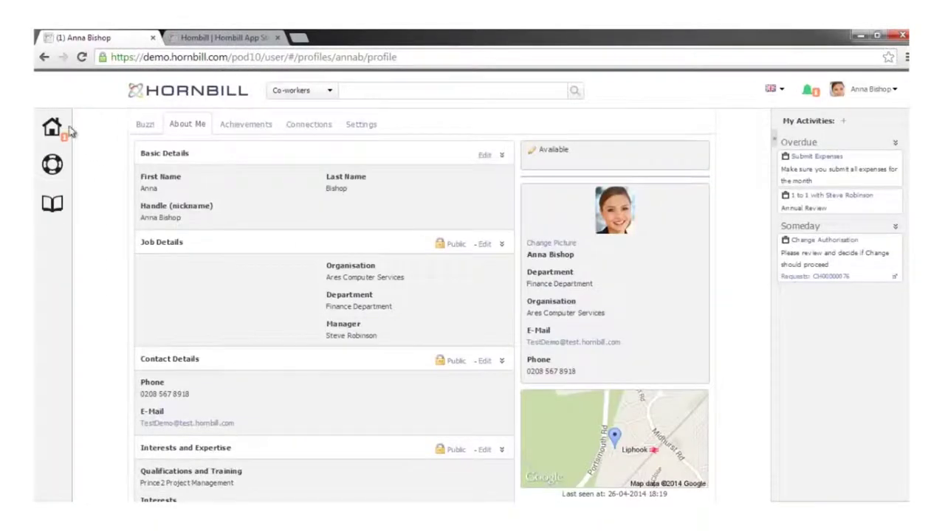
mouse_move(51, 127)
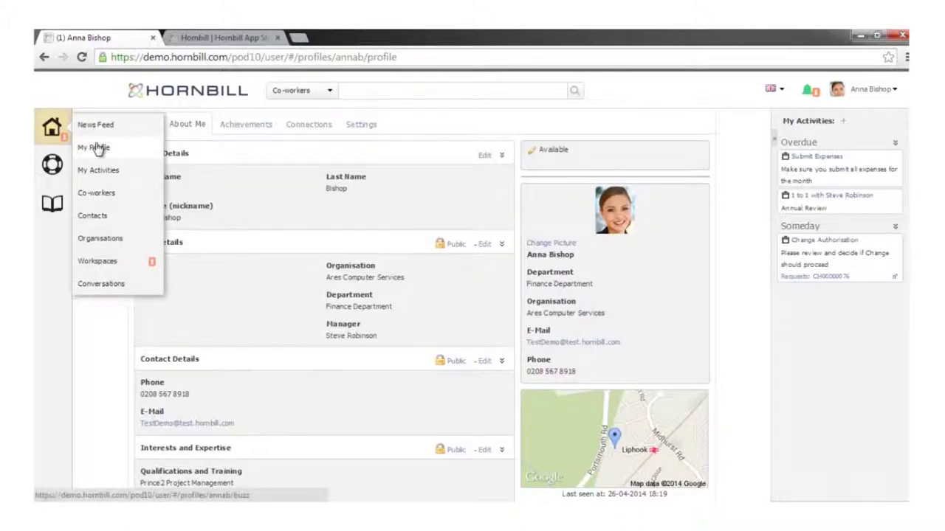
Step: Open the Co-workers list showing colleagues' departments, availability and contact options
click(104, 198)
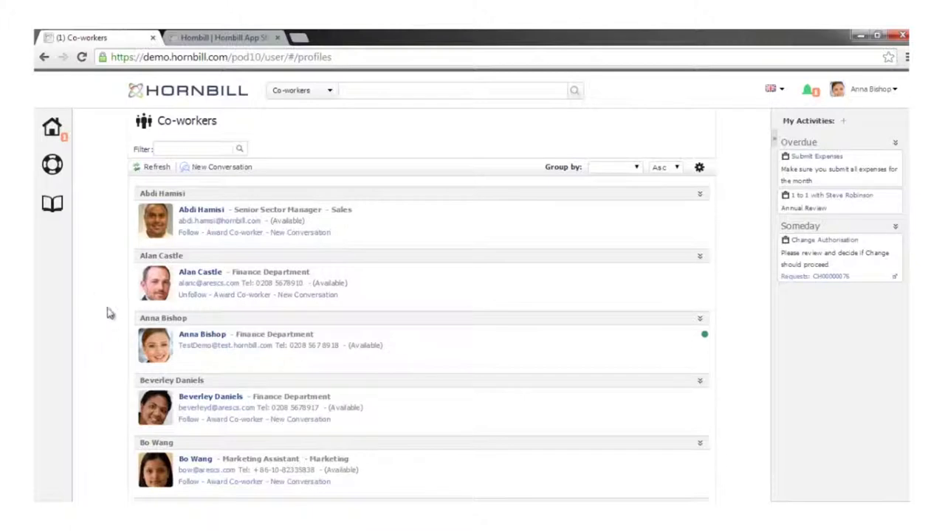
click(299, 234)
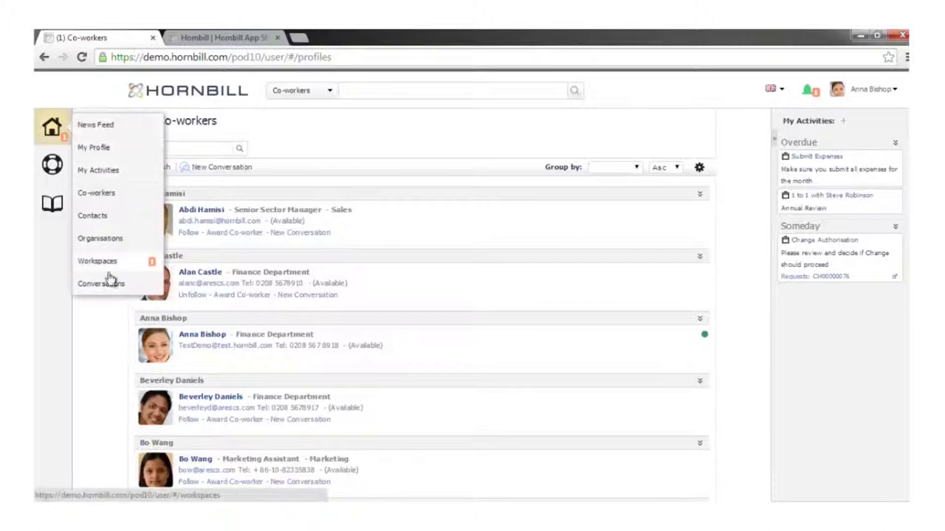
Step: View the Timesheets conversation from Conversations, then return to the News Feed
click(108, 284)
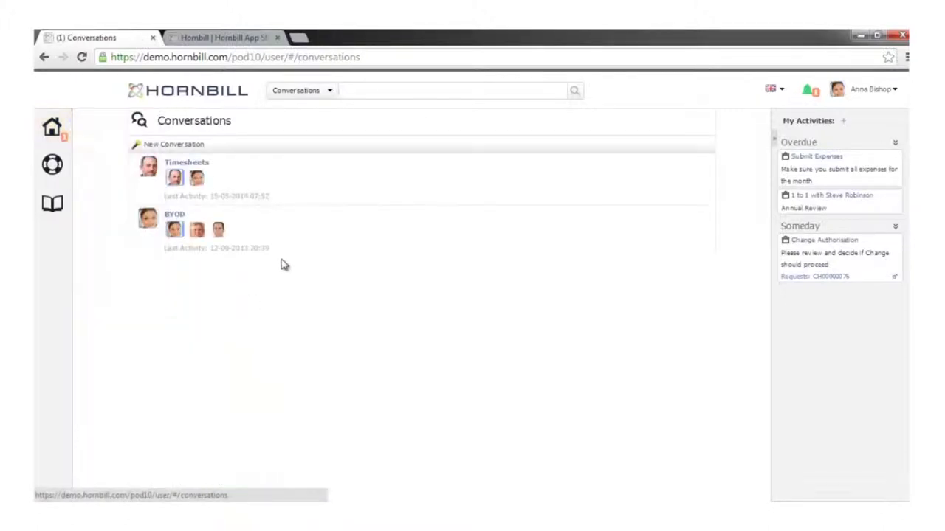
click(192, 168)
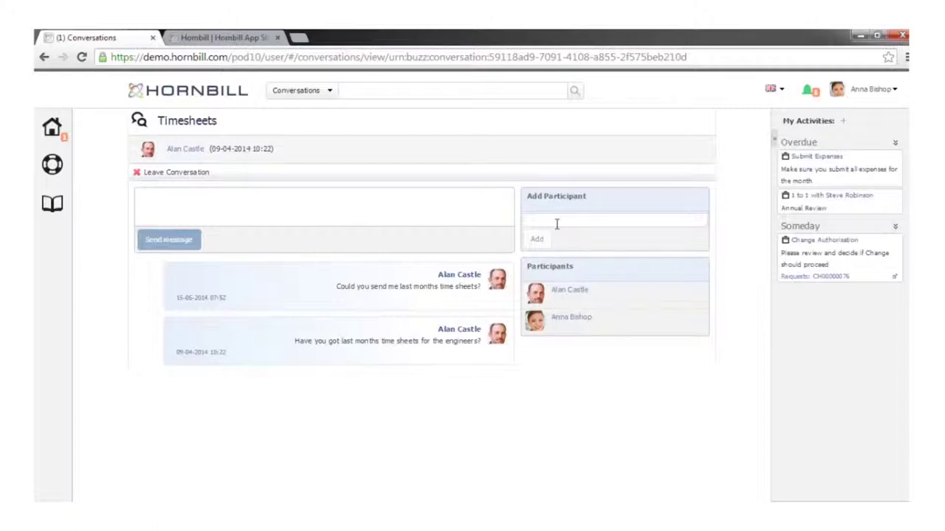
click(57, 129)
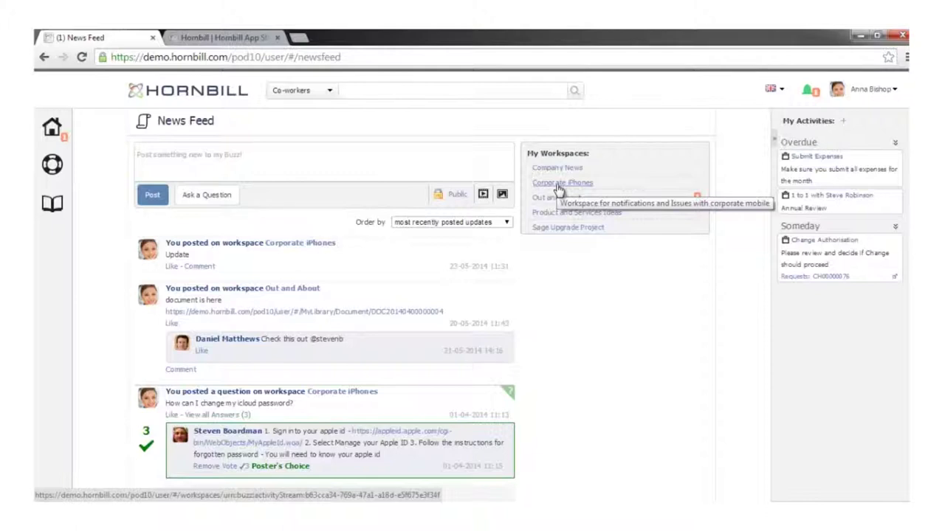
Step: Open the Corporate iPhones workspace, glance at its members, then scroll through its Buzz posts
click(559, 191)
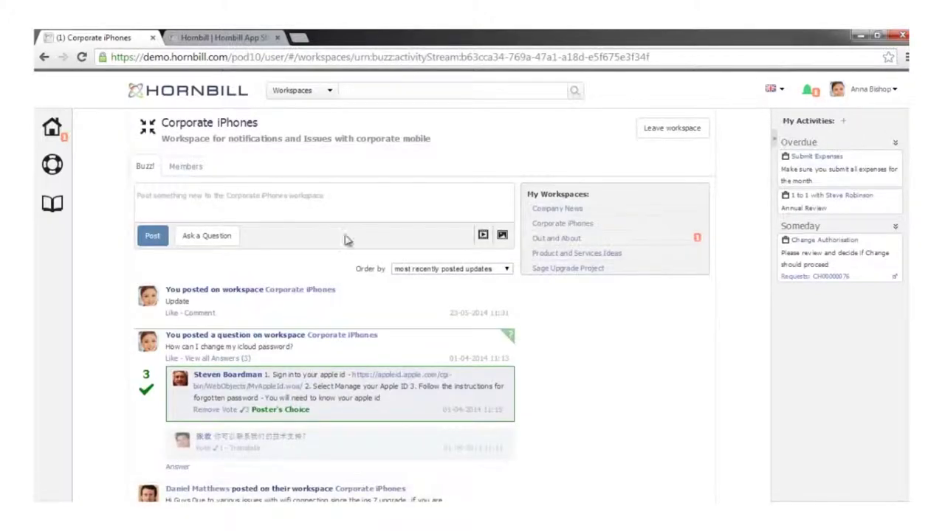
click(185, 168)
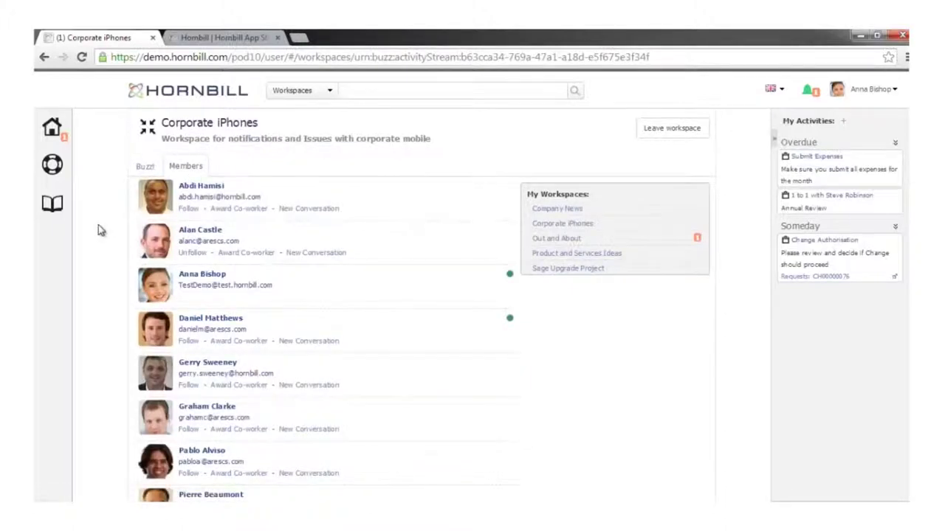
click(144, 169)
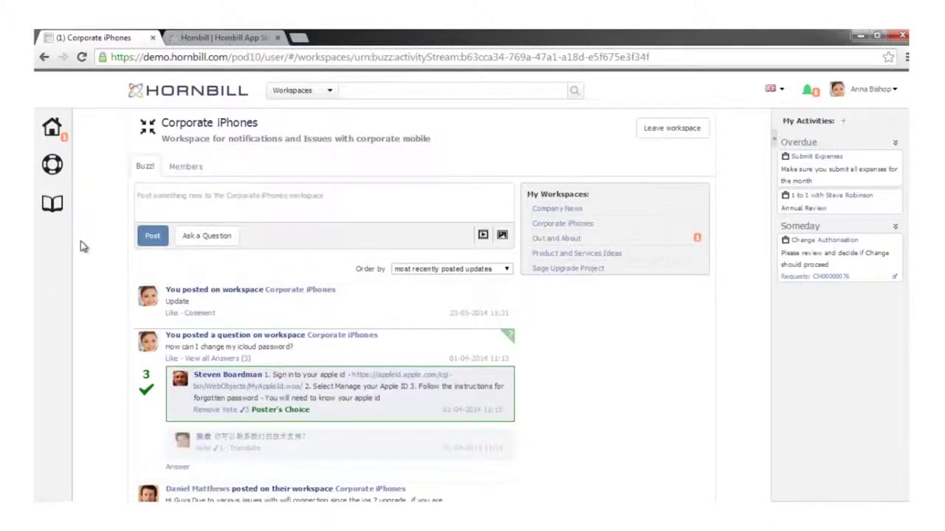
scroll(86, 310, down, 3)
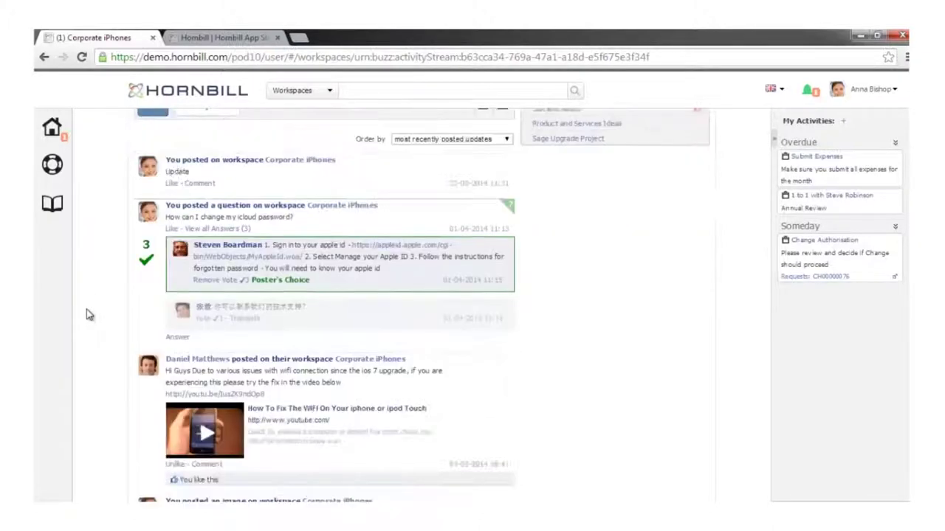
scroll(87, 310, down, 5)
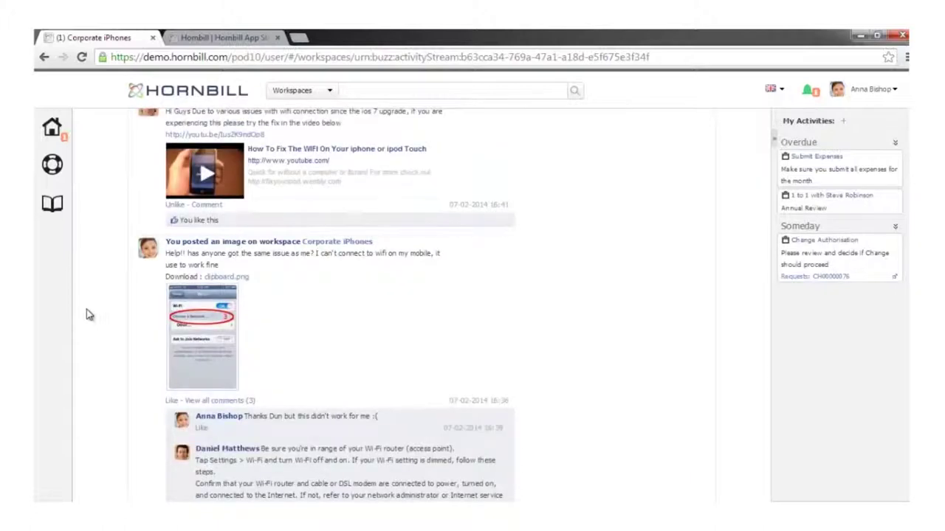
scroll(86, 310, down, 1)
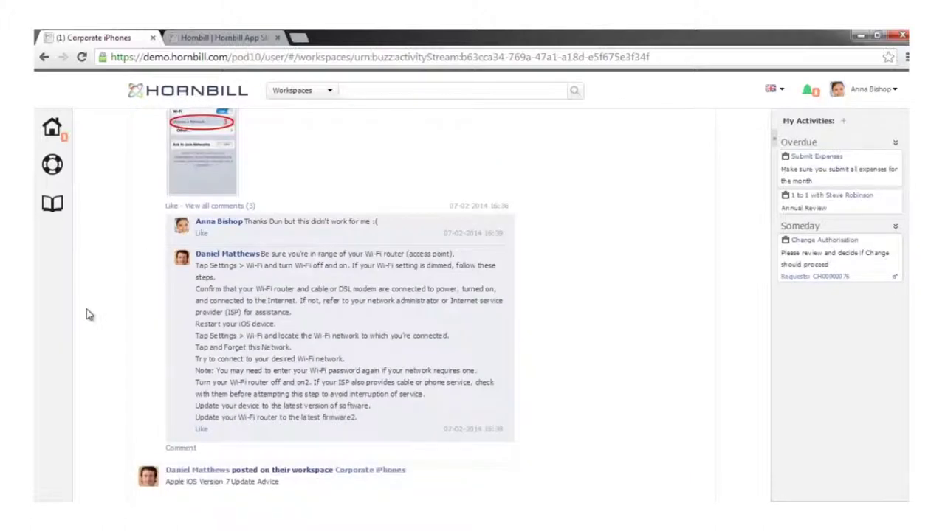
scroll(86, 311, down, 2)
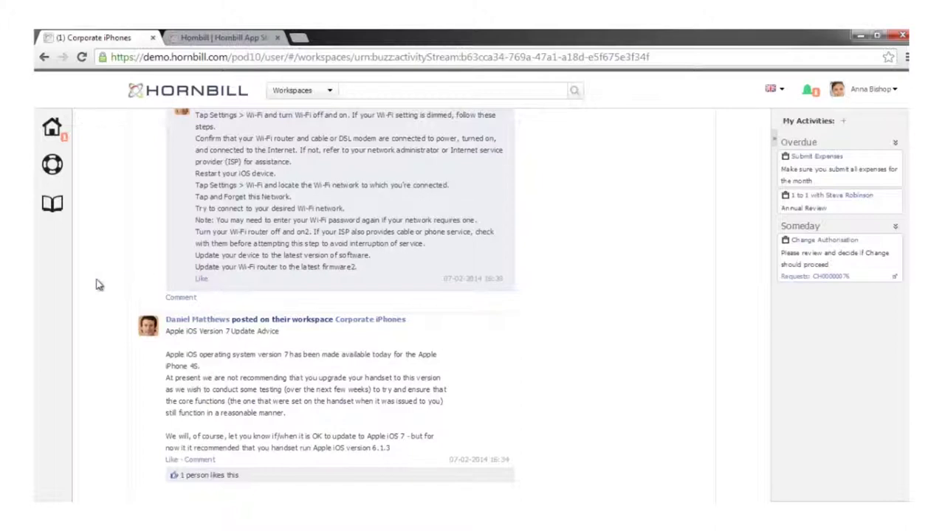
scroll(97, 284, up, 5)
scroll(97, 284, up, 5)
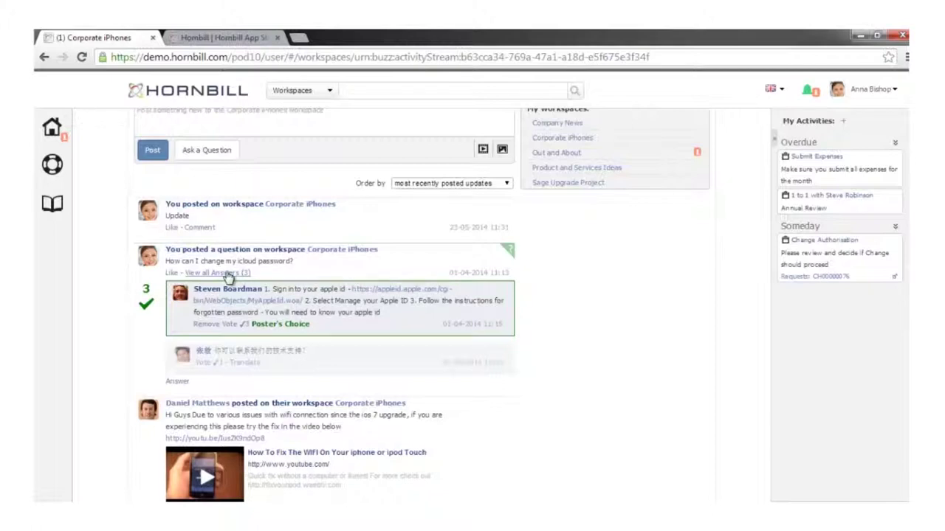
Step: Show all three answers to the icloud question and translate the Chinese answer into English
click(228, 274)
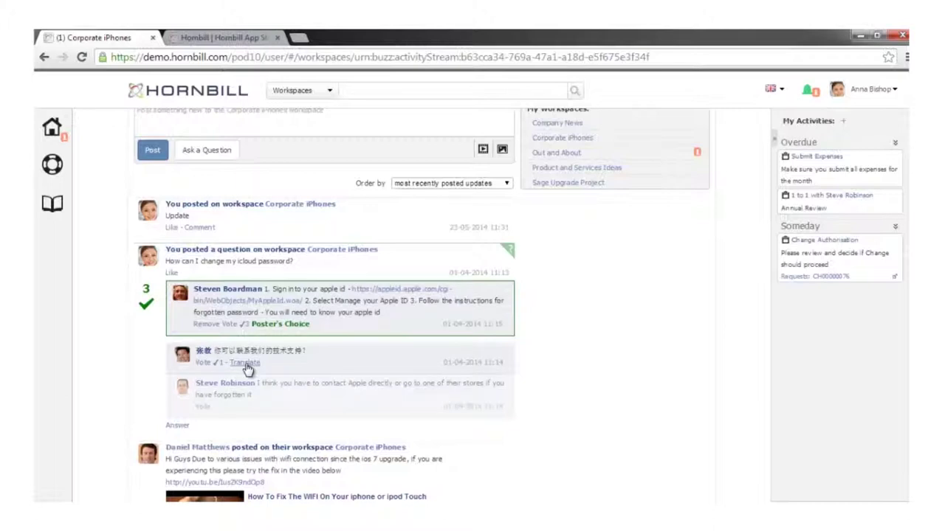
click(246, 363)
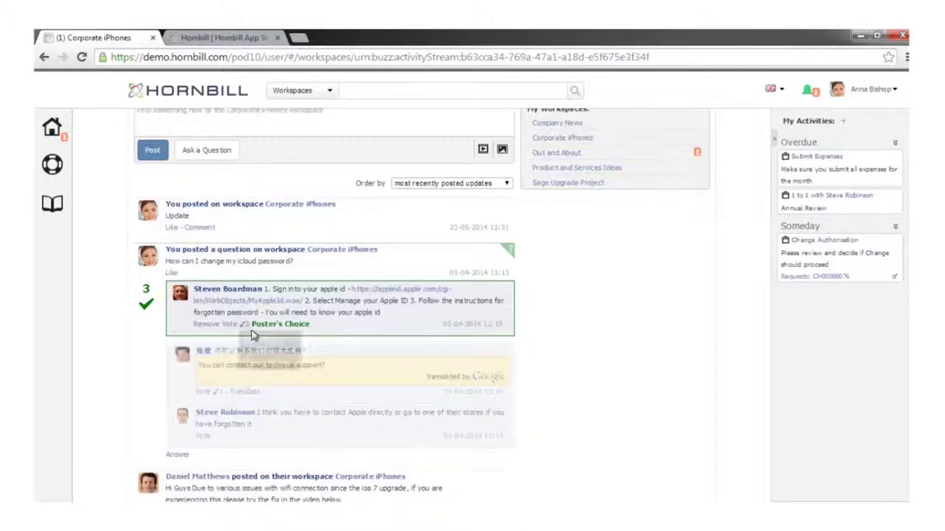
mouse_move(247, 330)
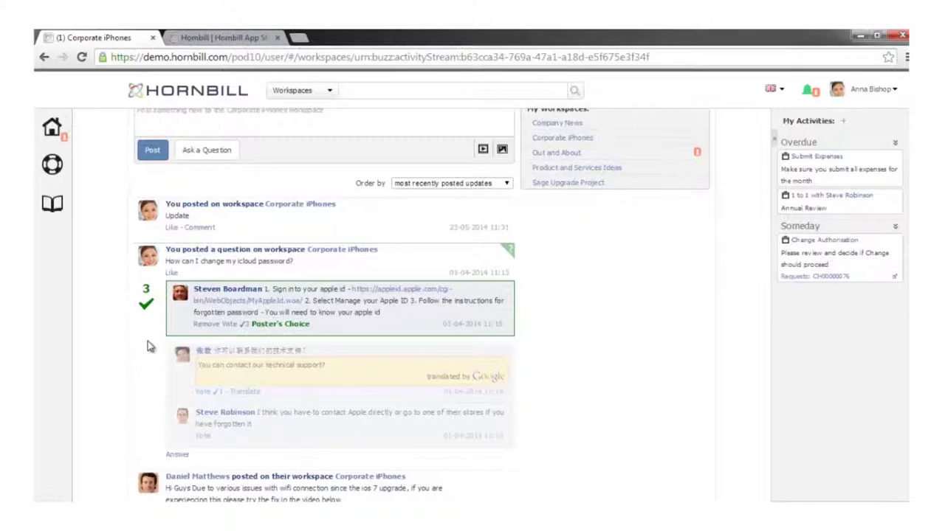
scroll(147, 341, up, 2)
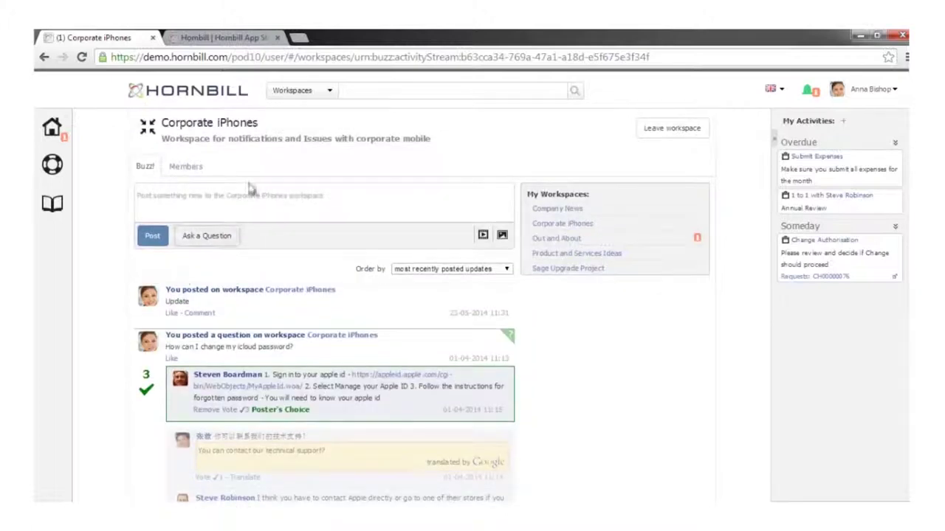
Step: Search workspaces for 'ios', then 'icloud', and open the icloud password question post
click(360, 90)
text(ios)
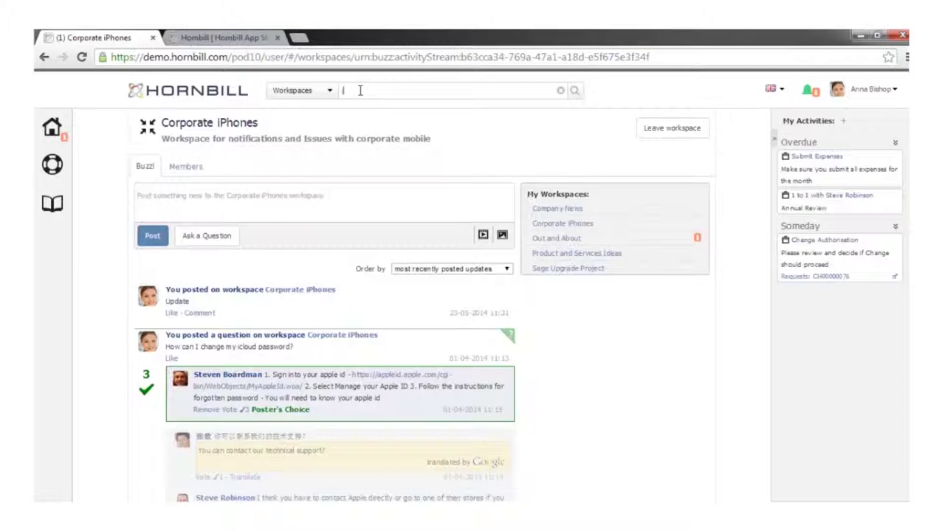
key(Return)
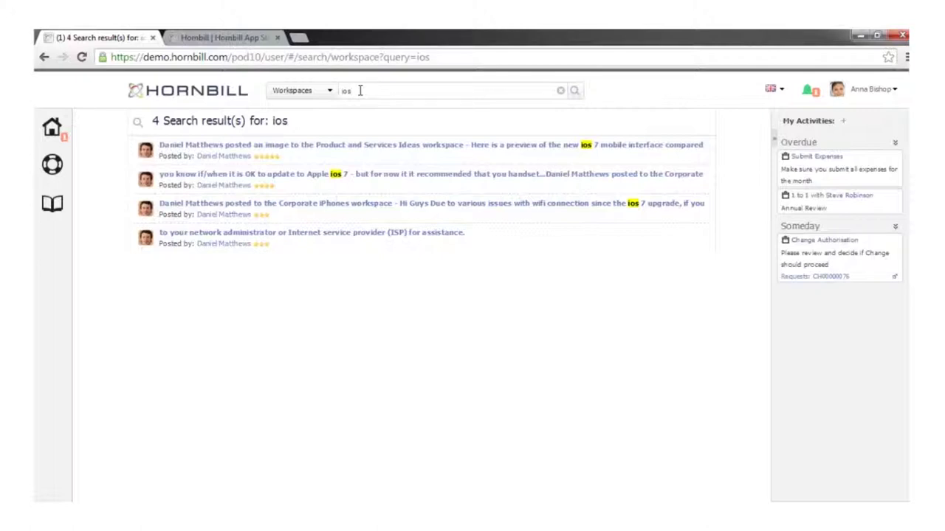
key(BackSpace)
key(BackSpace)
key(BackSpace)
text(icloud)
key(Return)
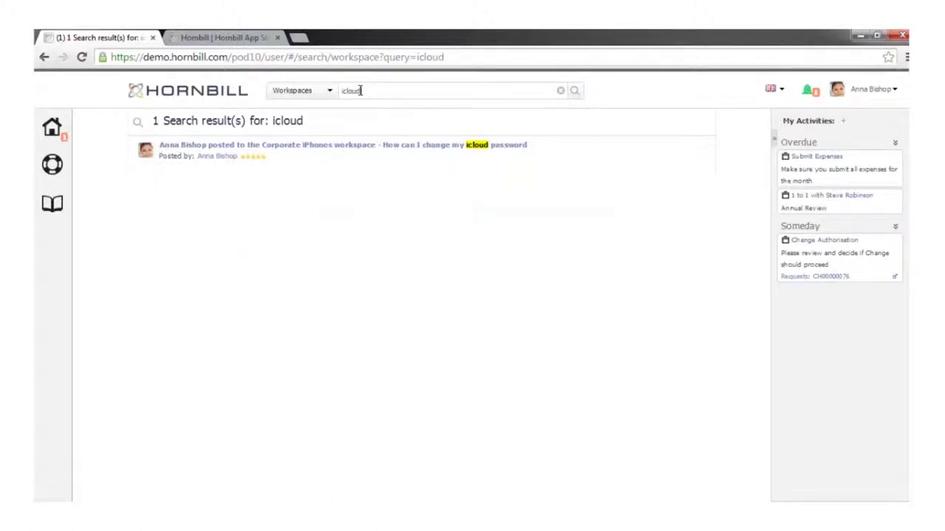
click(379, 147)
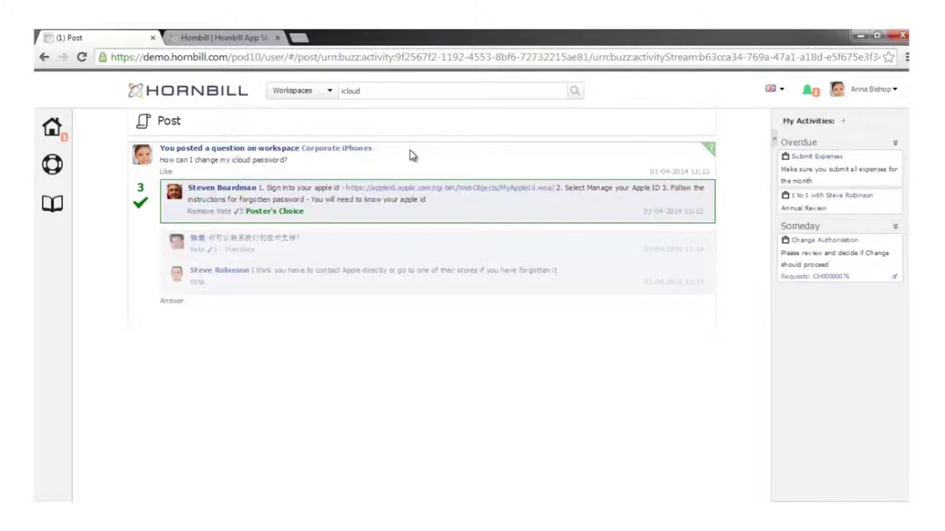
Step: Open My Library from the sidebar's book icon
click(59, 207)
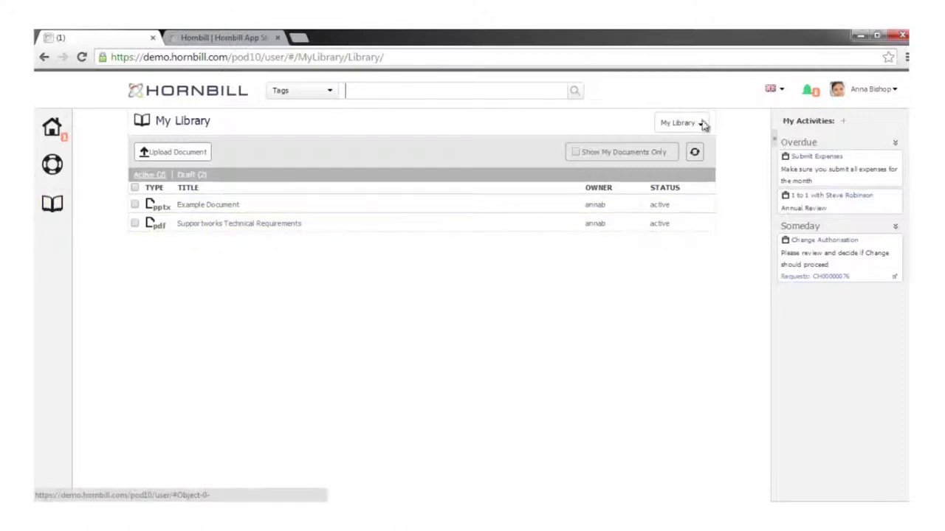
Step: Open Supportworks Technical Requirements and expand its Sharing, Previous versions and Published to details
click(698, 126)
click(698, 126)
click(197, 225)
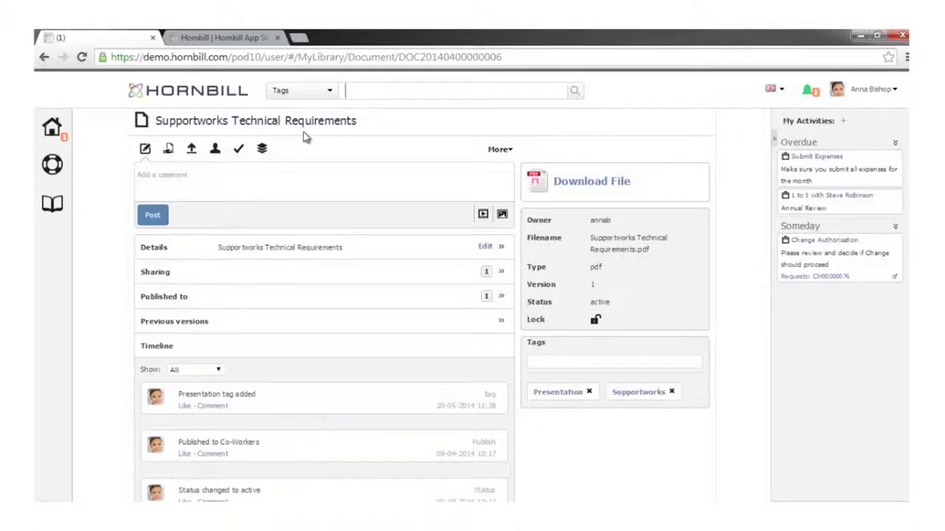
click(501, 272)
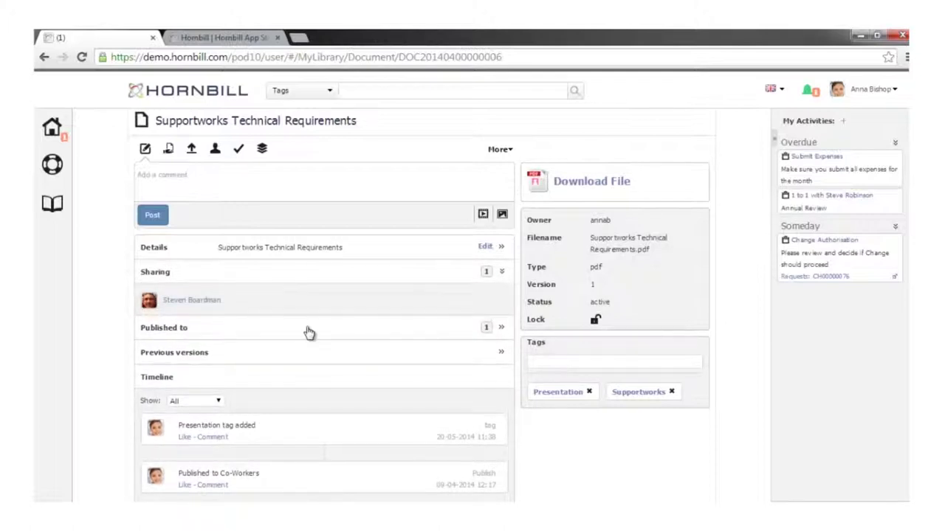
click(501, 352)
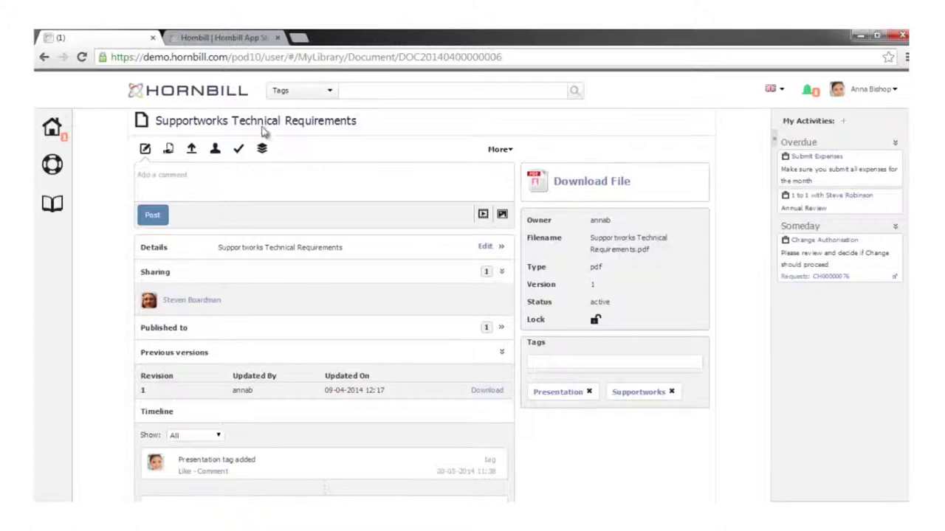
click(501, 328)
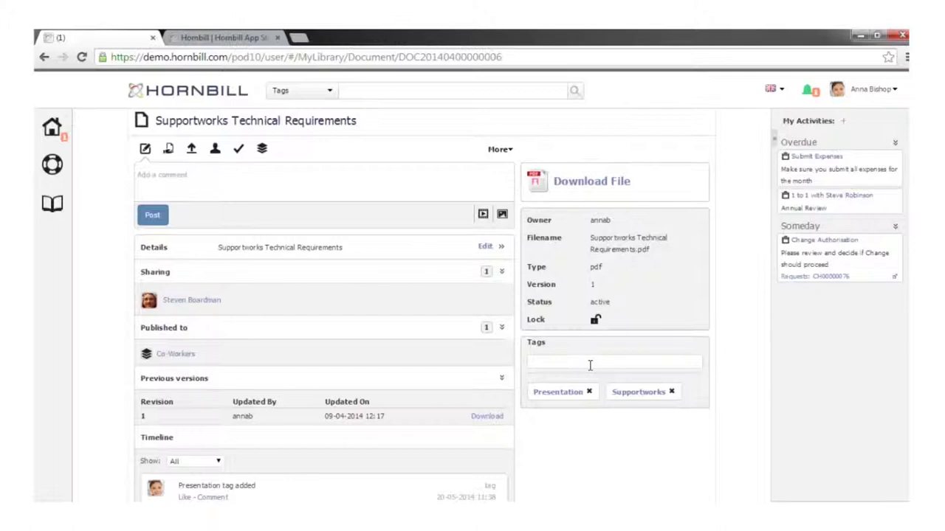
click(379, 91)
Step: List documents tagged Presentation, open 30 Day Trial Overview, then return to the News Feed
text(ple)
click(374, 106)
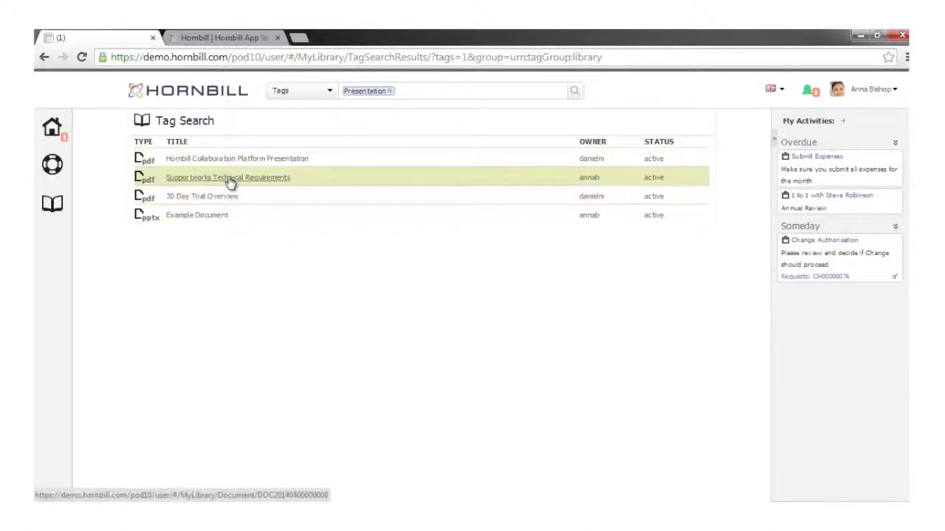
click(206, 199)
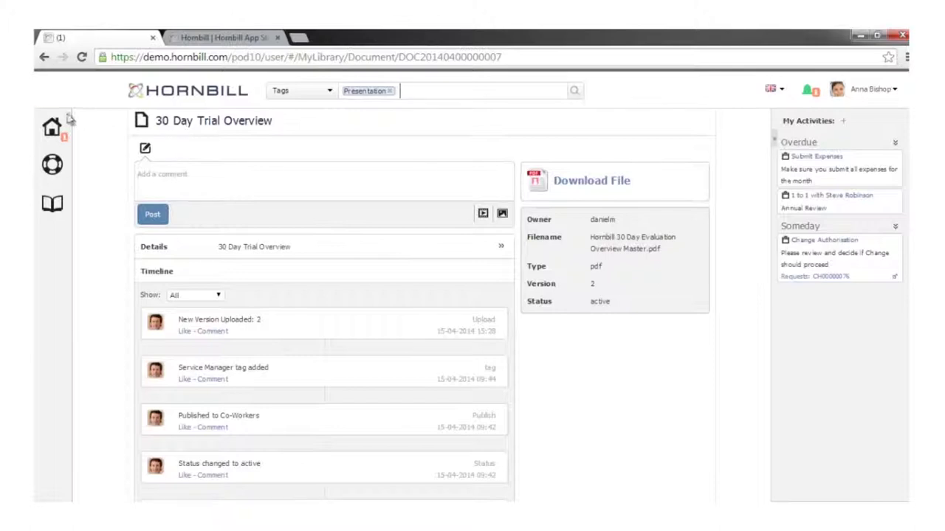
click(93, 124)
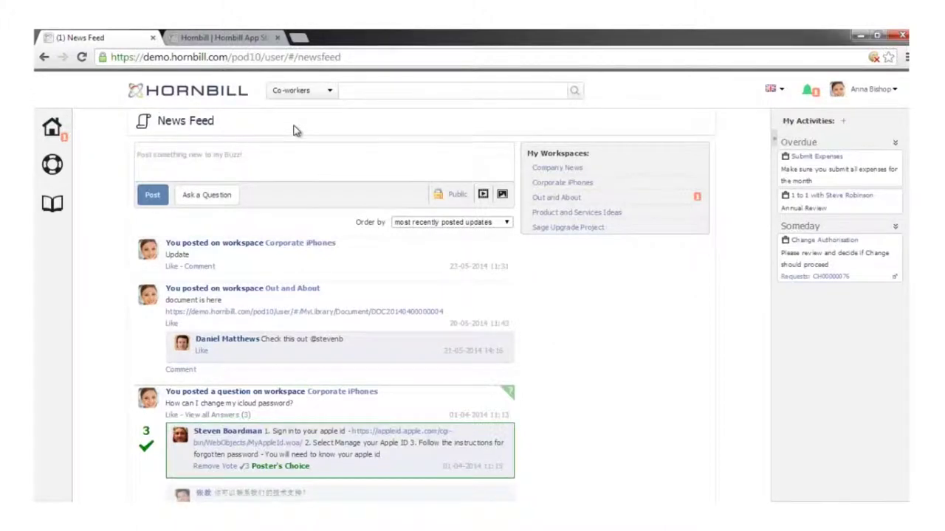
Step: Open the Reason, Approve or Reject prompt for the Change Authorisation item in My Activities
mouse_move(63, 127)
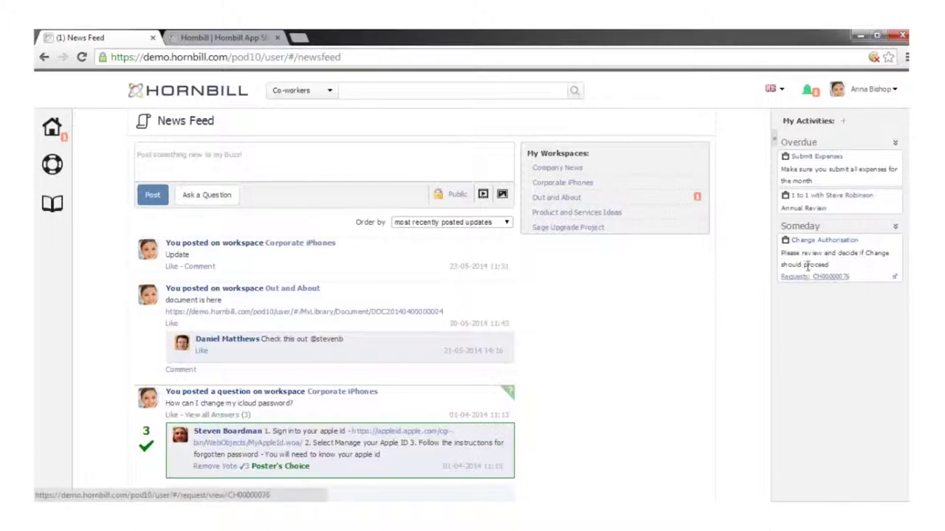
click(786, 246)
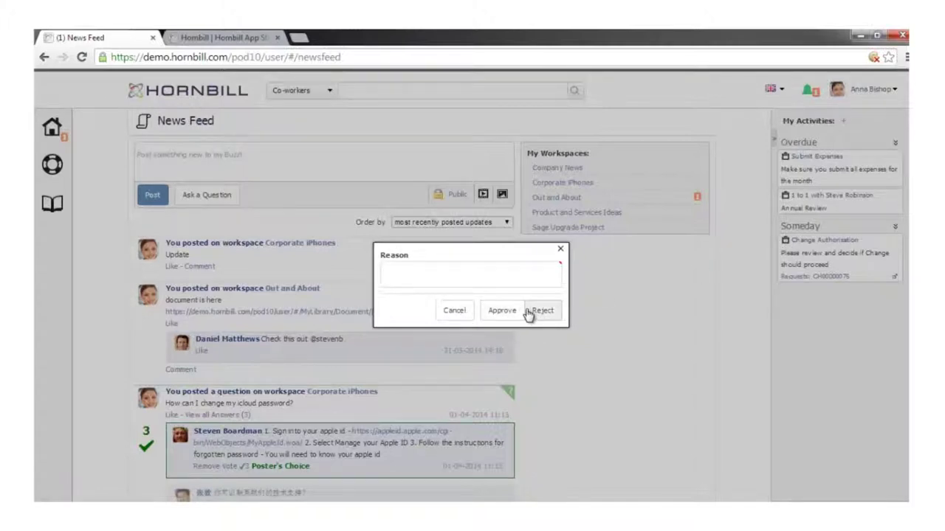
Step: Dismiss the approval reason prompt and log out of the current account
click(561, 254)
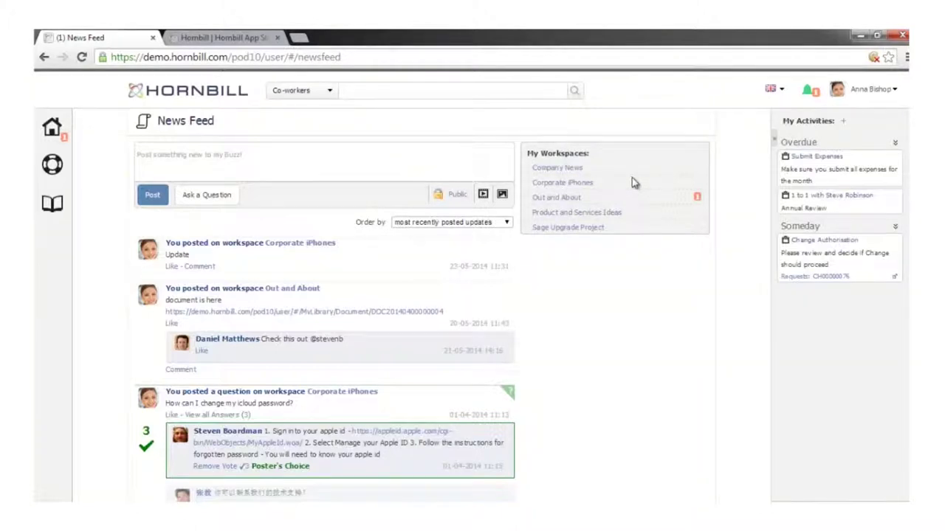
click(880, 100)
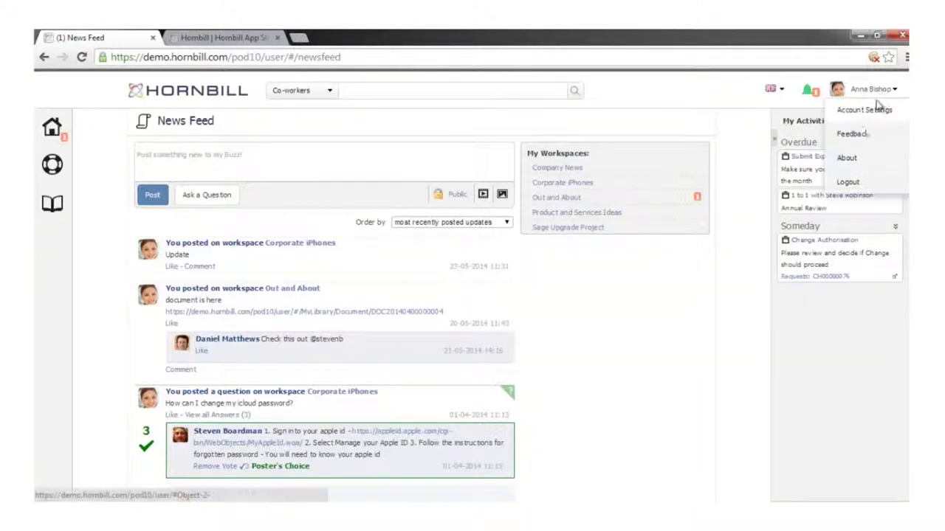
click(843, 187)
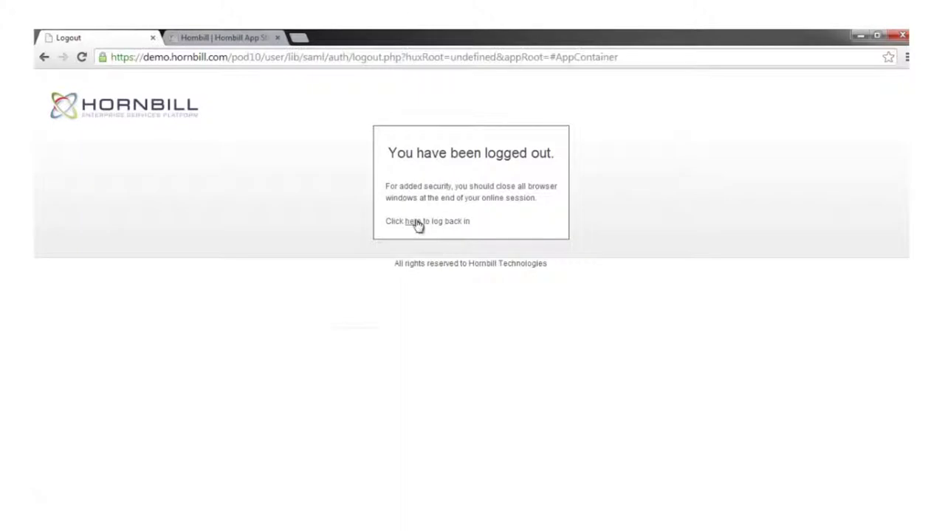
Step: Return to the sign-in page and enter a different user's username
click(414, 222)
text(danielm)
key(Tab)
Step: Sign in as the other user with their password, then switch to the Hornbill App Store tab
text(password)
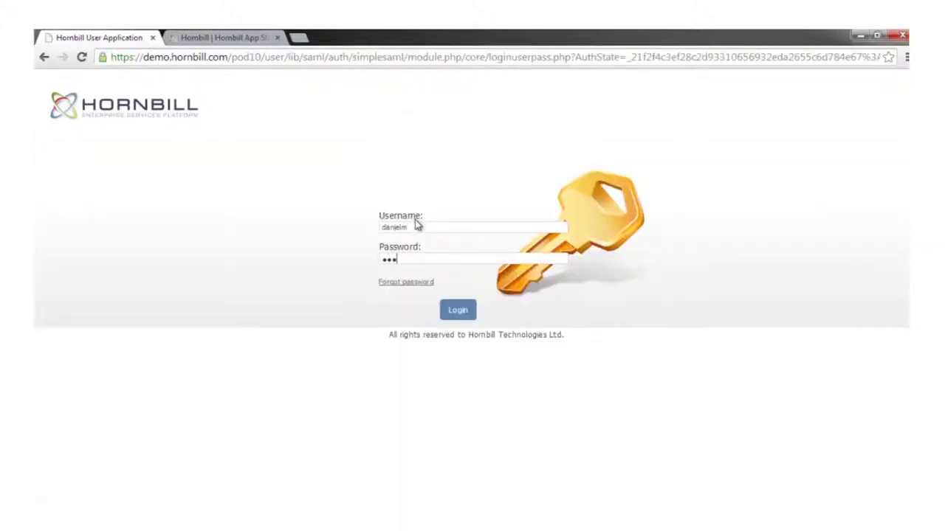
click(465, 315)
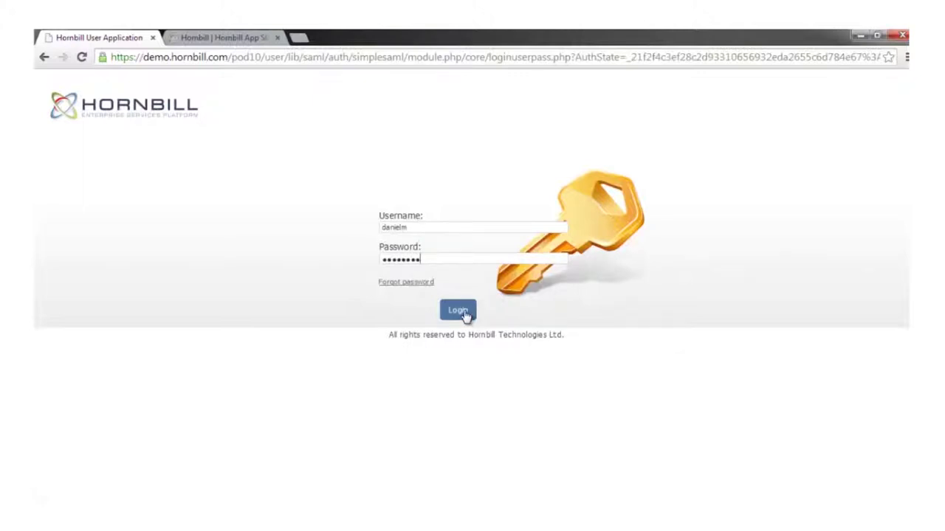
click(205, 38)
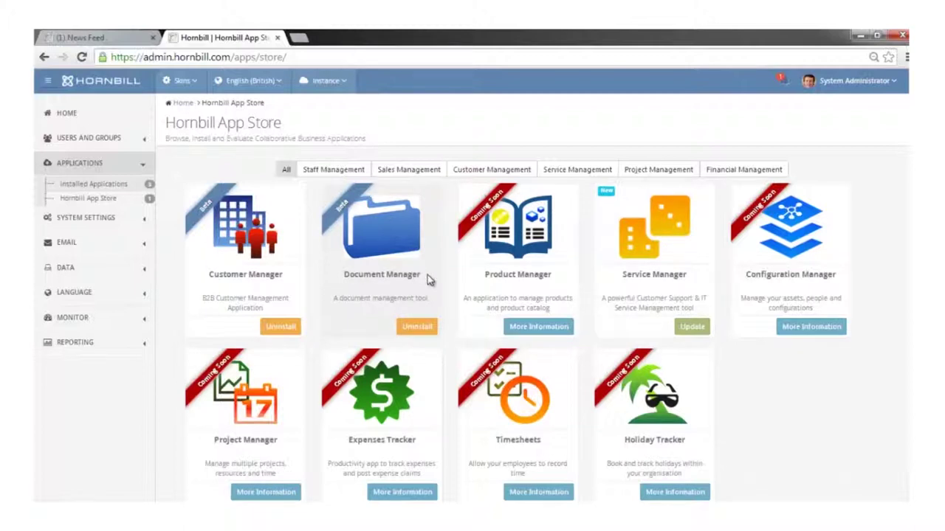
Step: From Installed Applications, open Hornbill Service Manager and show its Business Processes list
click(94, 186)
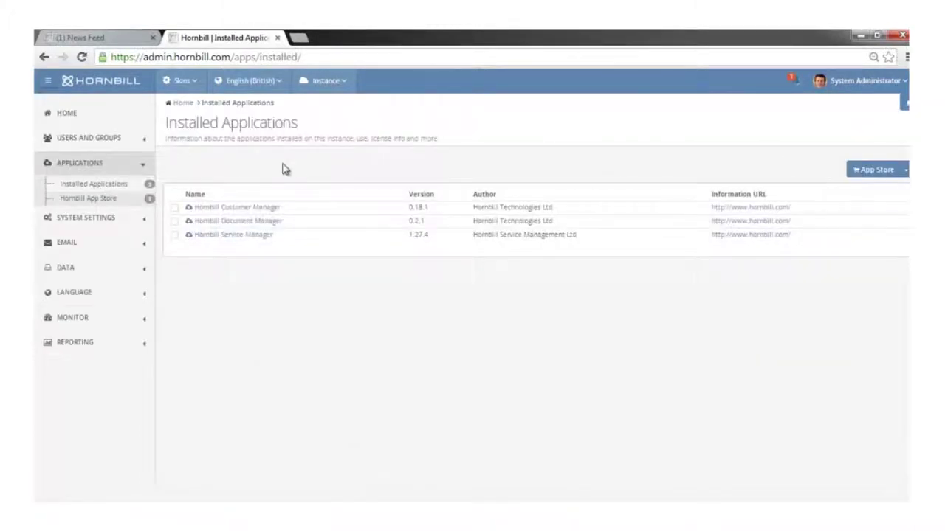
click(248, 237)
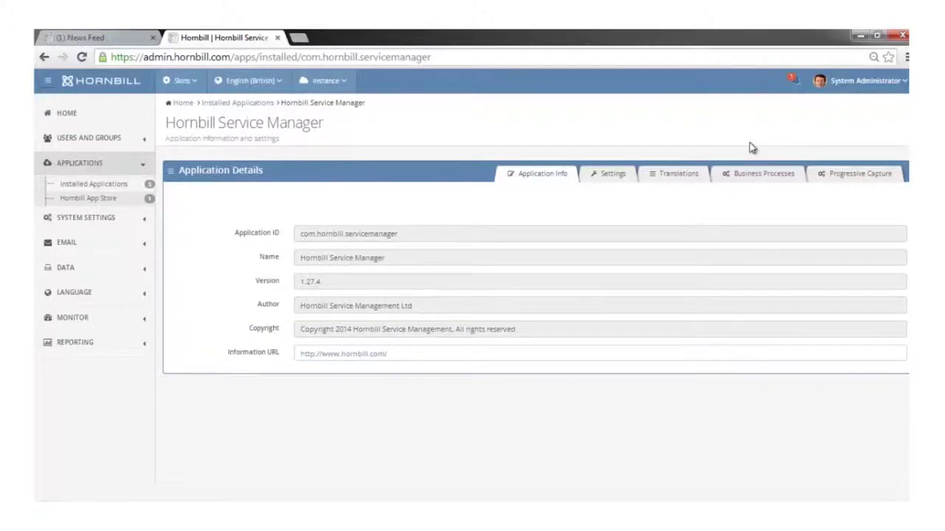
click(767, 182)
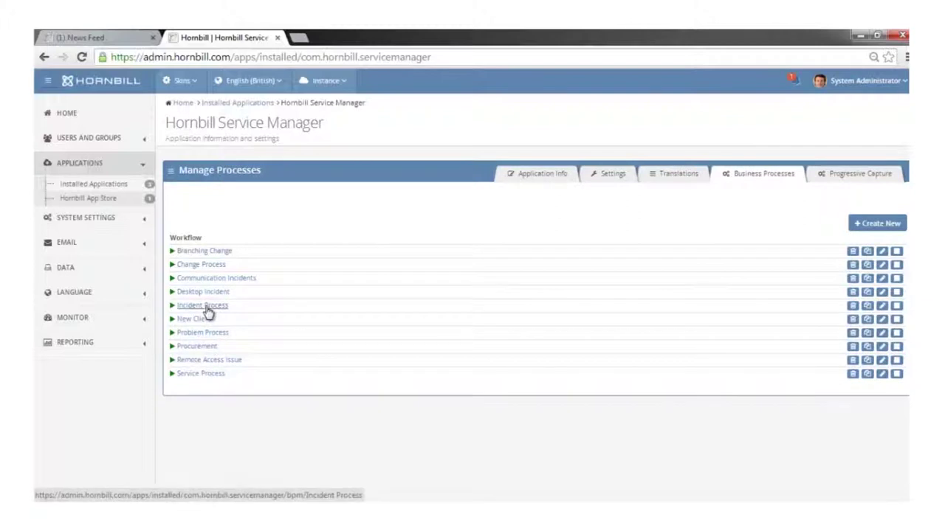
click(201, 265)
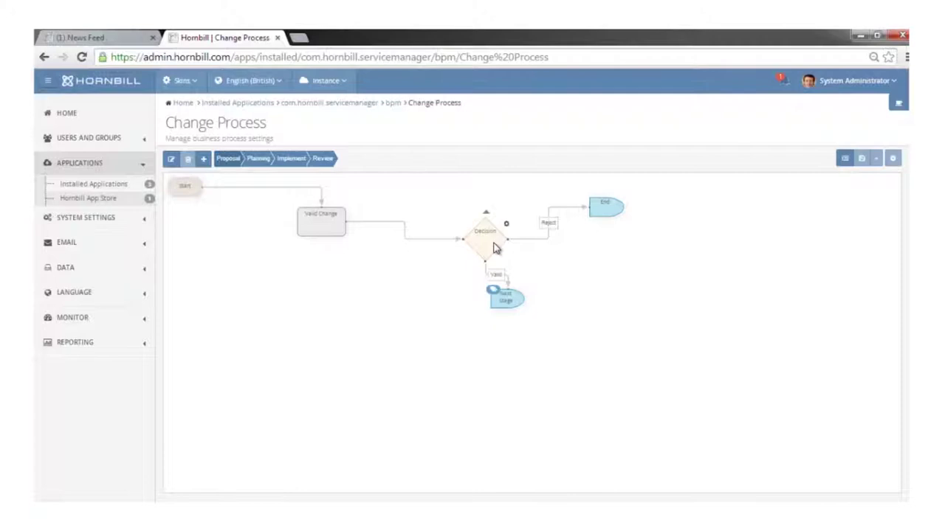
click(258, 160)
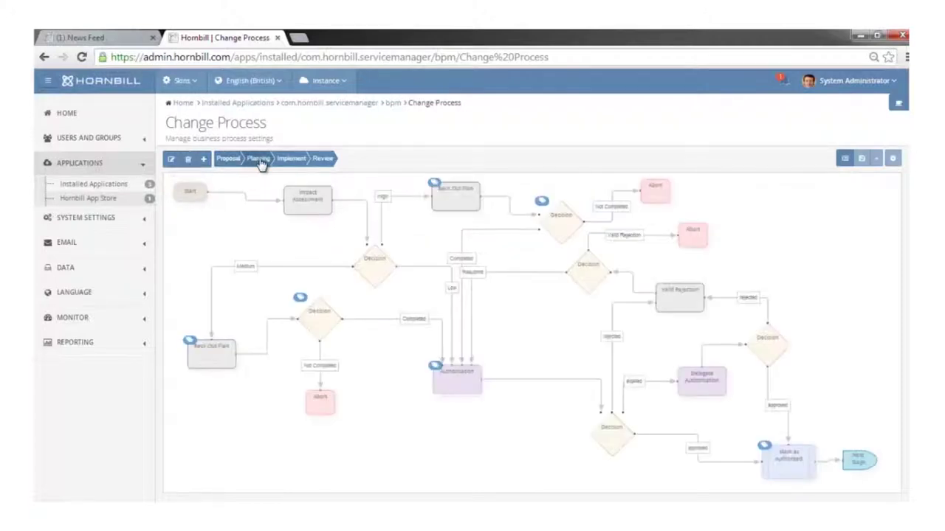
click(333, 189)
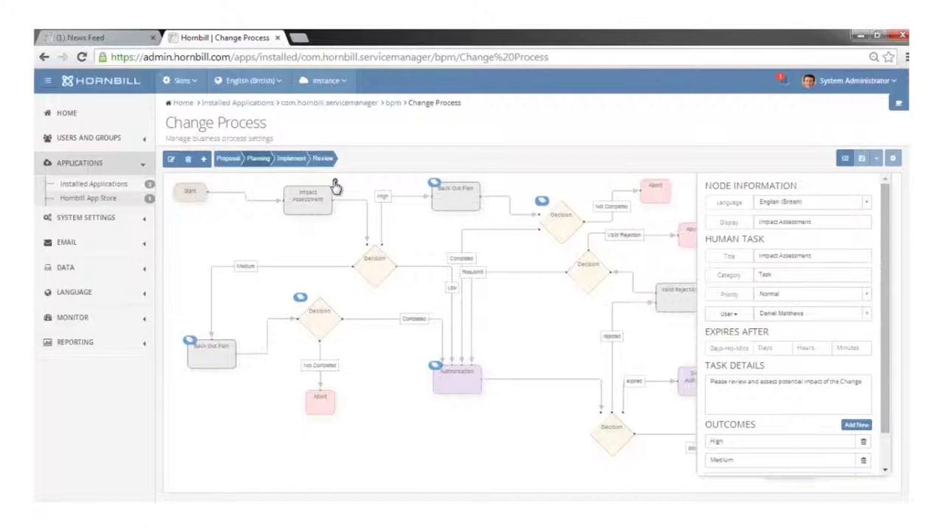
click(357, 187)
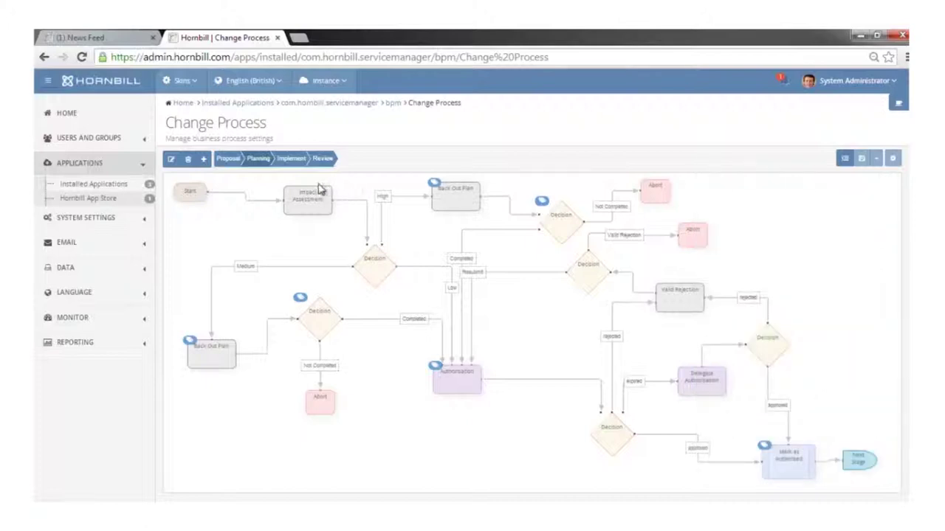
click(390, 103)
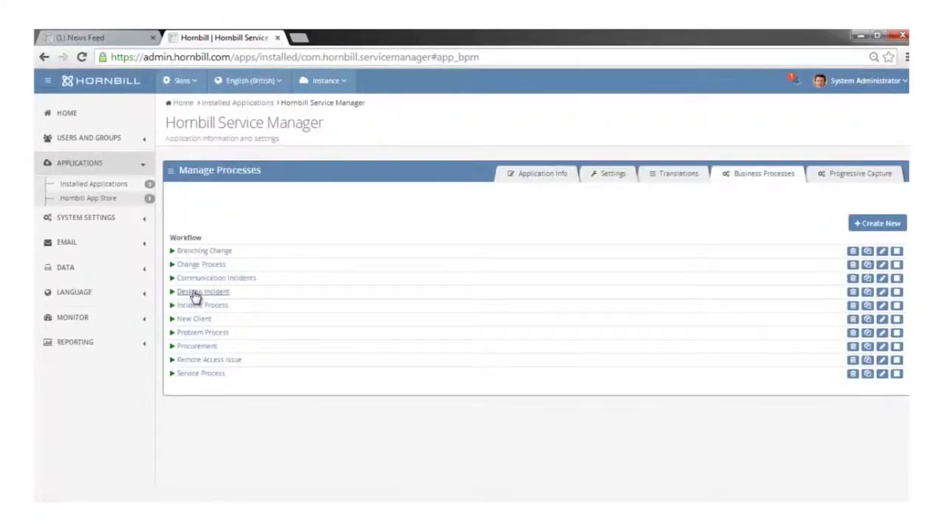
Step: Review the Desktop Incident workflow's Assign to Team task and Resolution stage, then return to com.hornbill.servicemanager
click(195, 292)
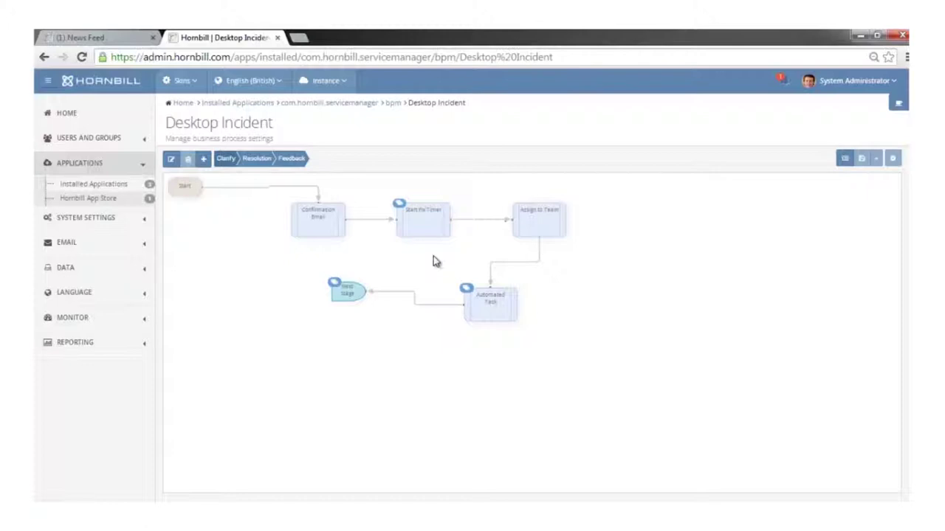
click(568, 205)
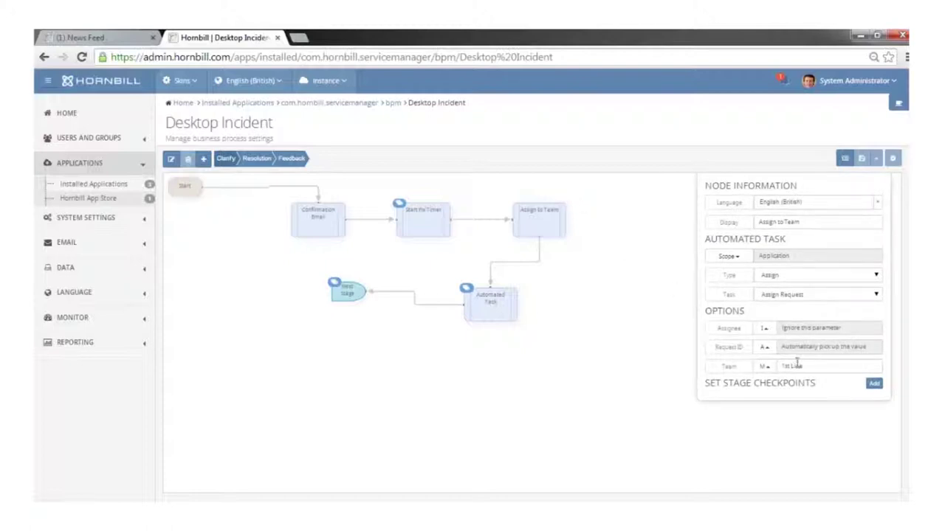
click(632, 336)
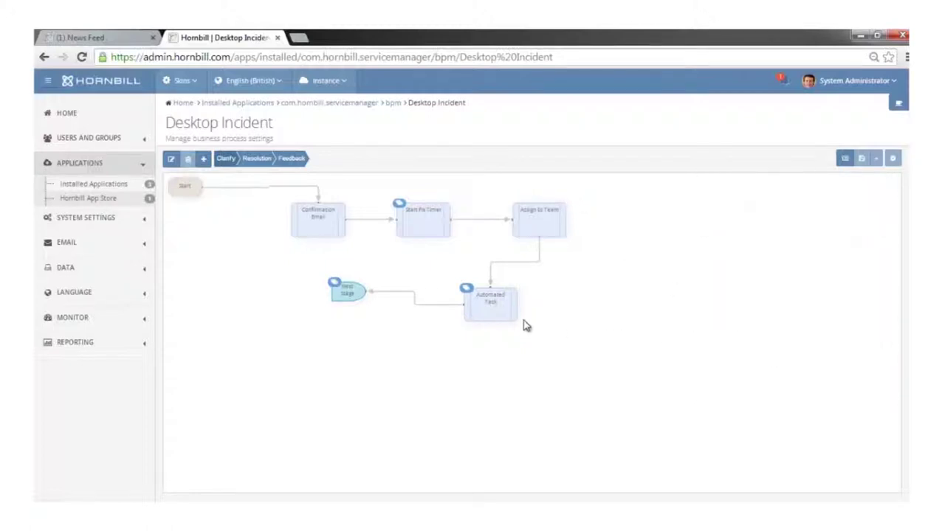
click(262, 162)
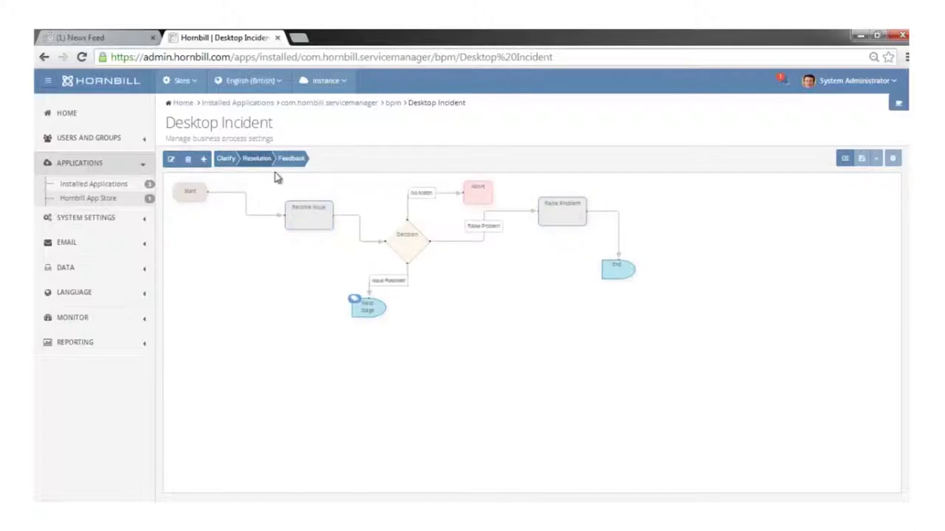
click(362, 107)
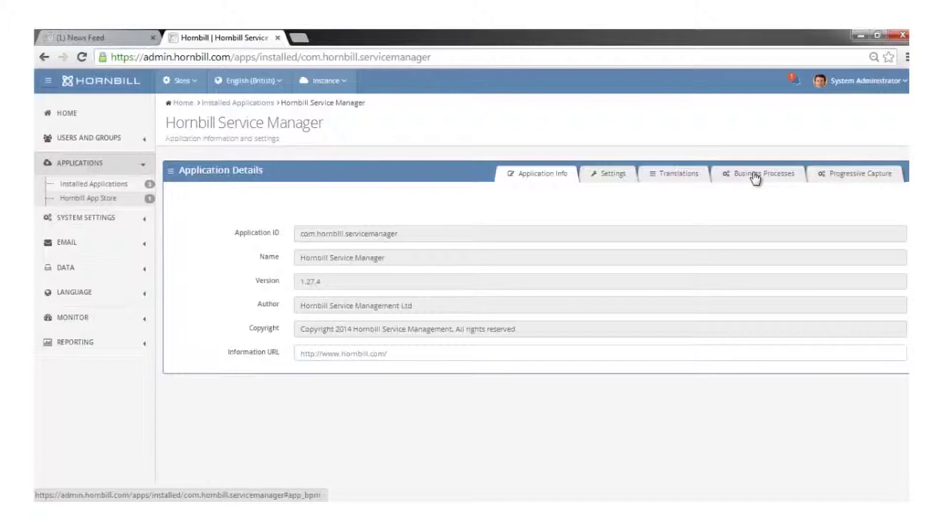
Step: Open the 'new selfservice' flow from the Progressive Capture flows list
click(845, 180)
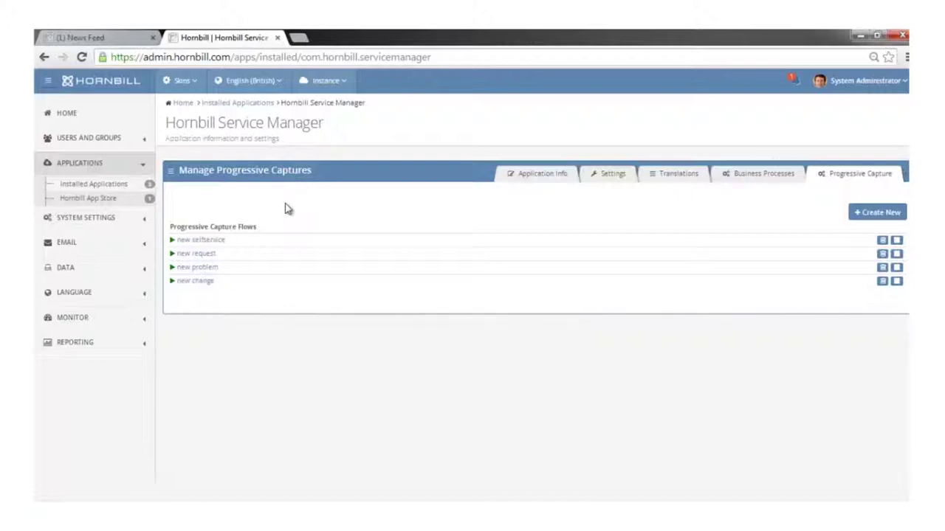
click(201, 242)
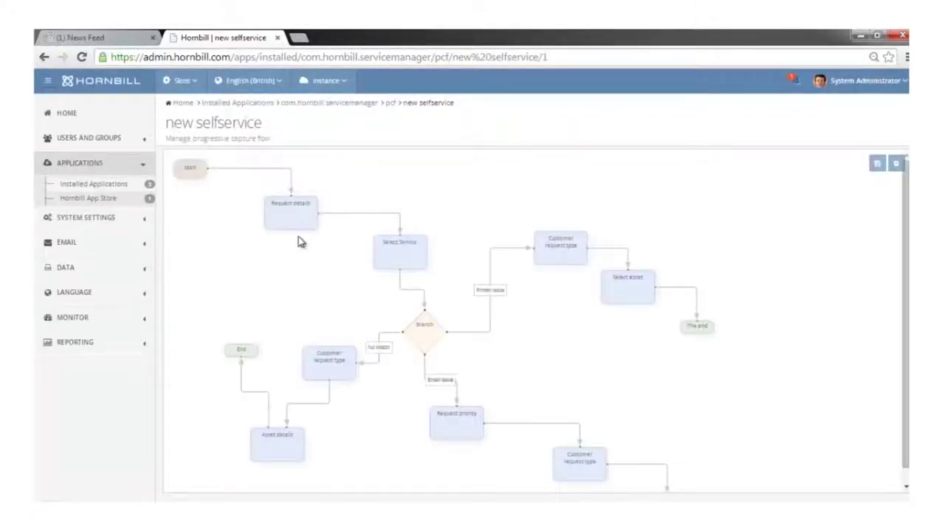
click(321, 195)
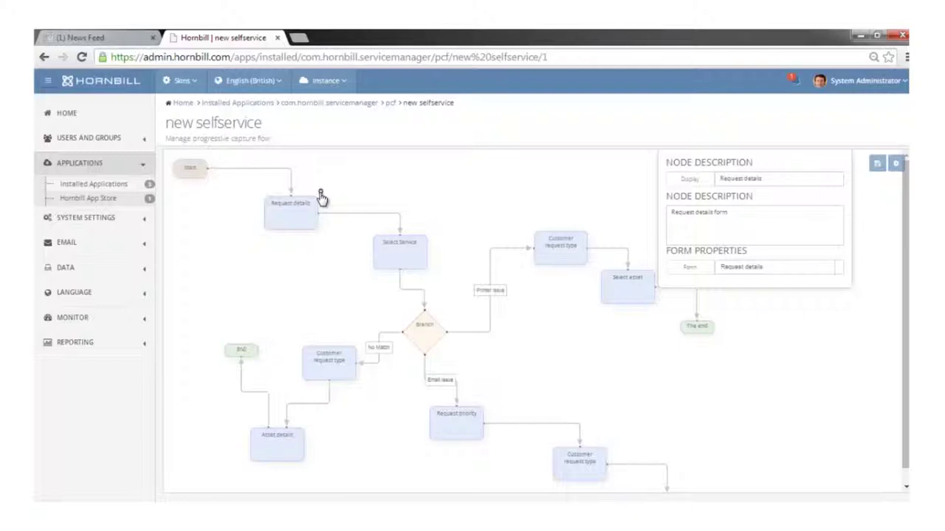
click(405, 190)
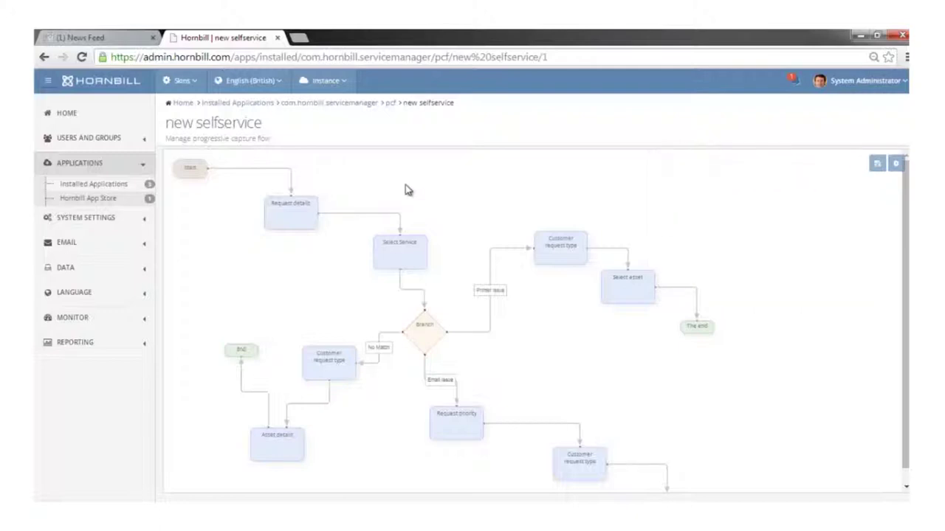
Step: Switch back to the News Feed tab and bring up the Service Desk sidebar menu
click(100, 41)
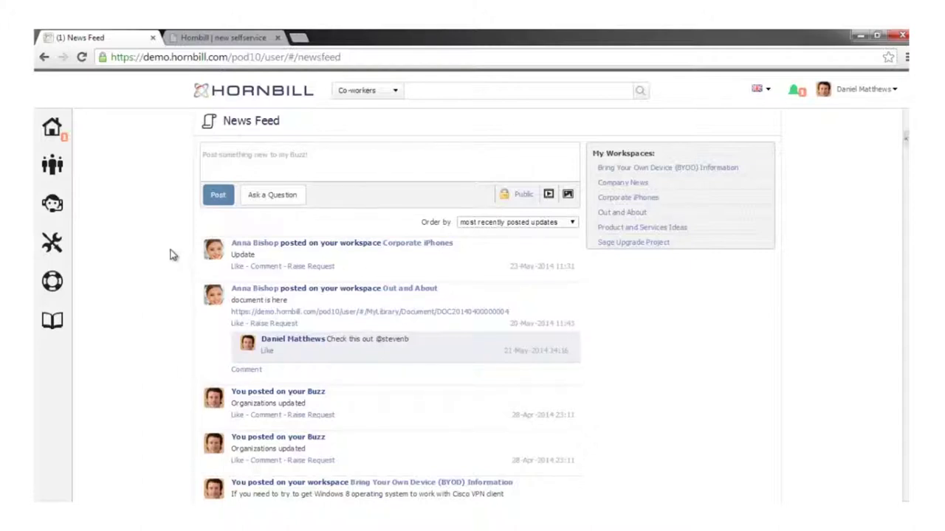
mouse_move(51, 208)
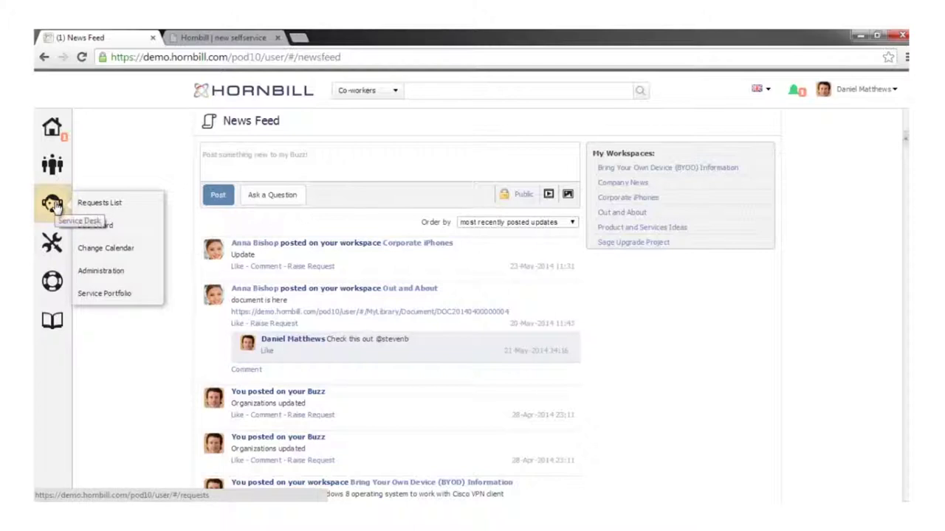
mouse_move(57, 247)
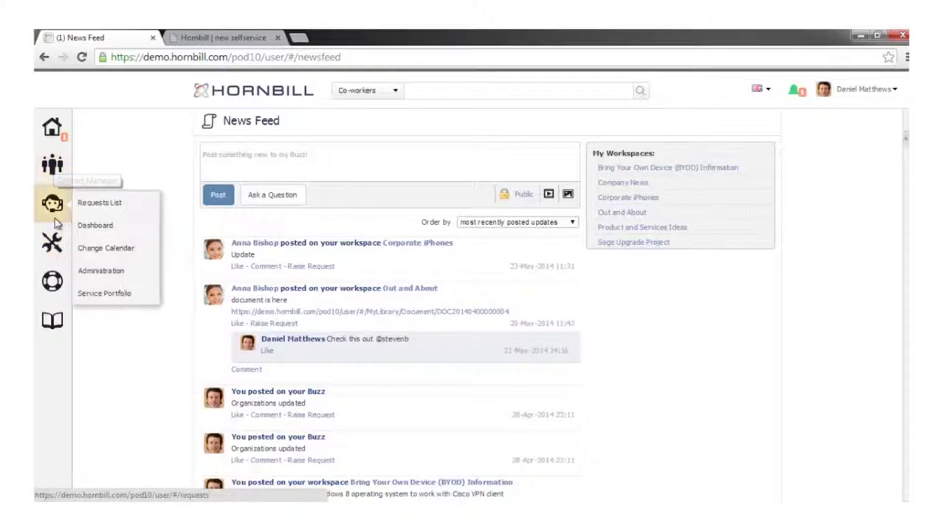
Step: Open the Requests List and filter by service requests, all types, then the 1st Line Support team
click(49, 212)
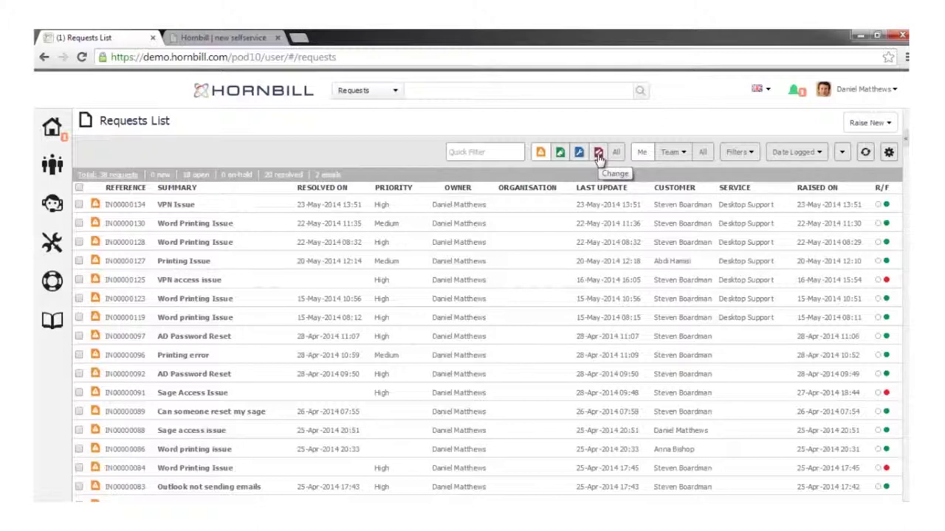
click(560, 153)
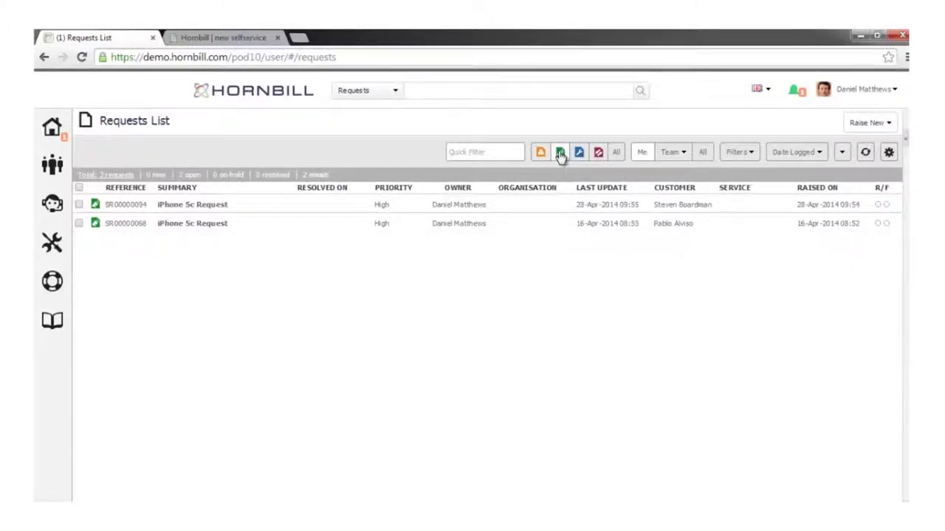
click(615, 153)
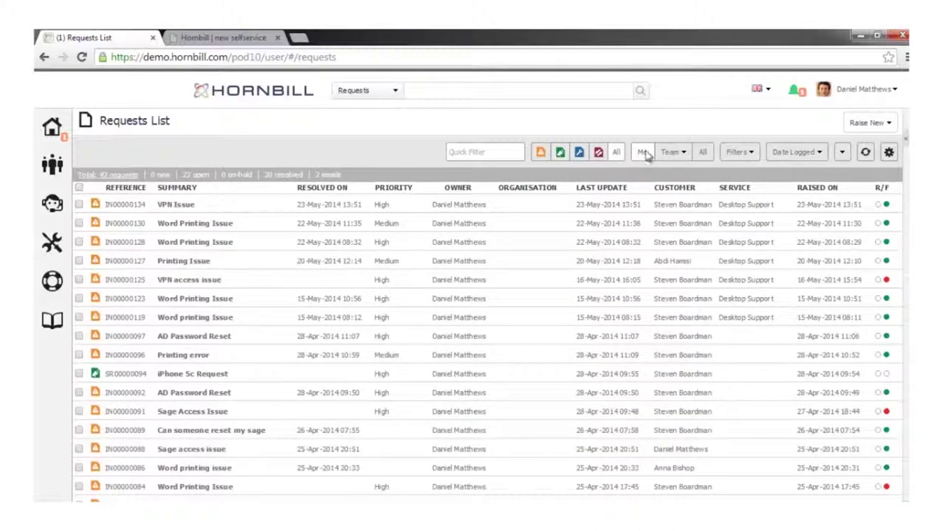
click(685, 153)
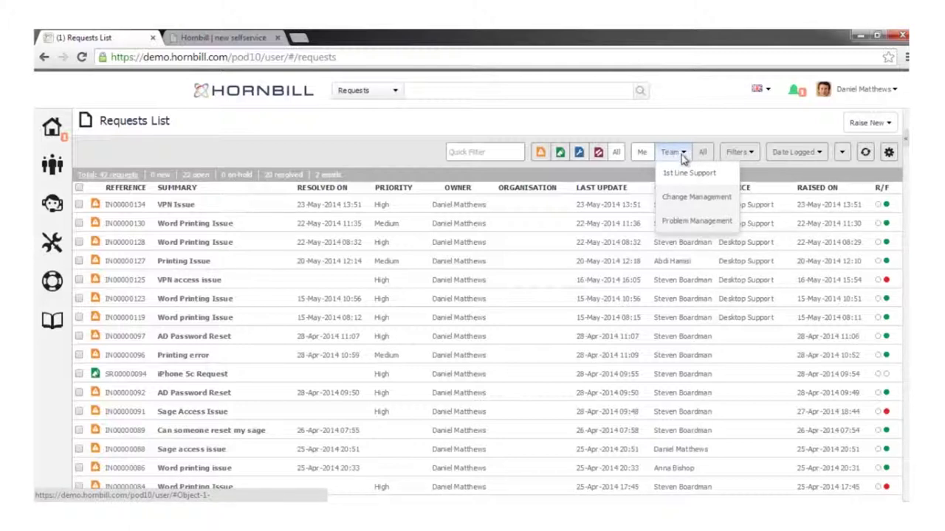
click(676, 174)
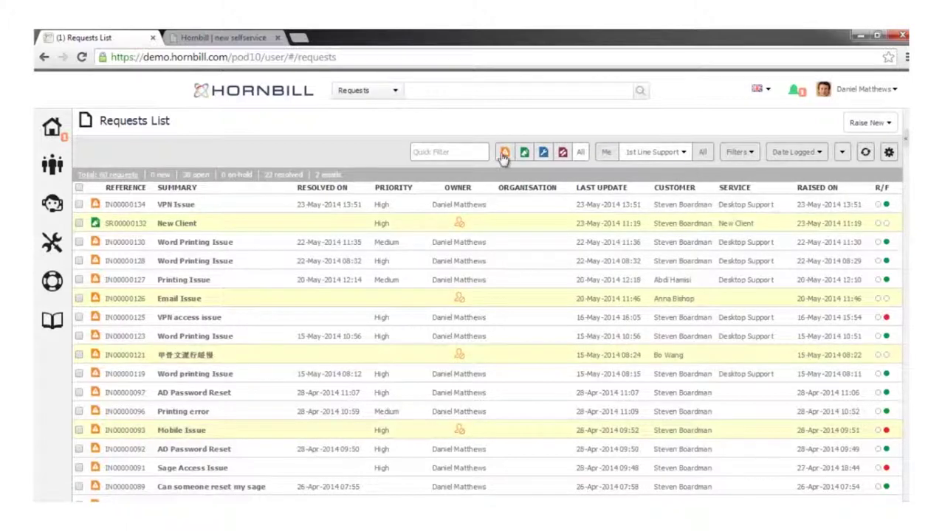
Step: Filter to incidents, then problems, pick the Change Management team, then show all teams
click(504, 153)
click(562, 154)
click(668, 155)
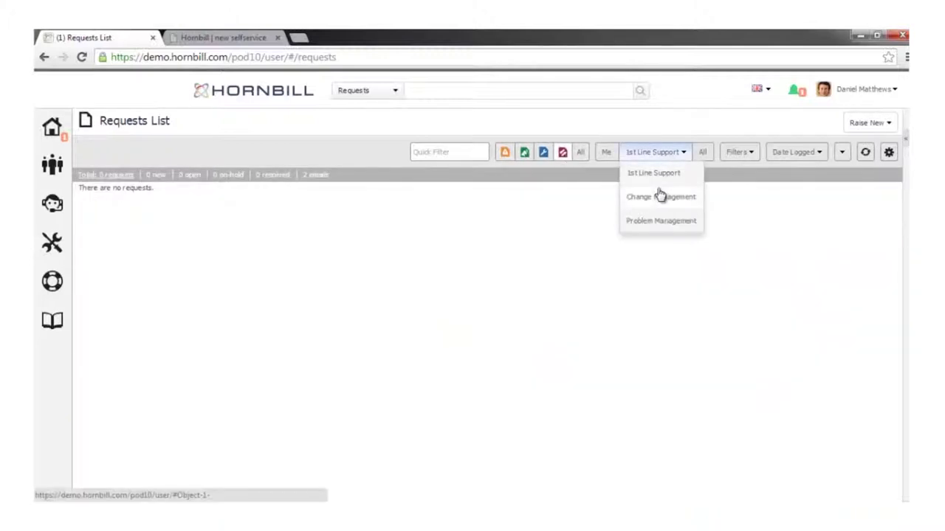
click(659, 196)
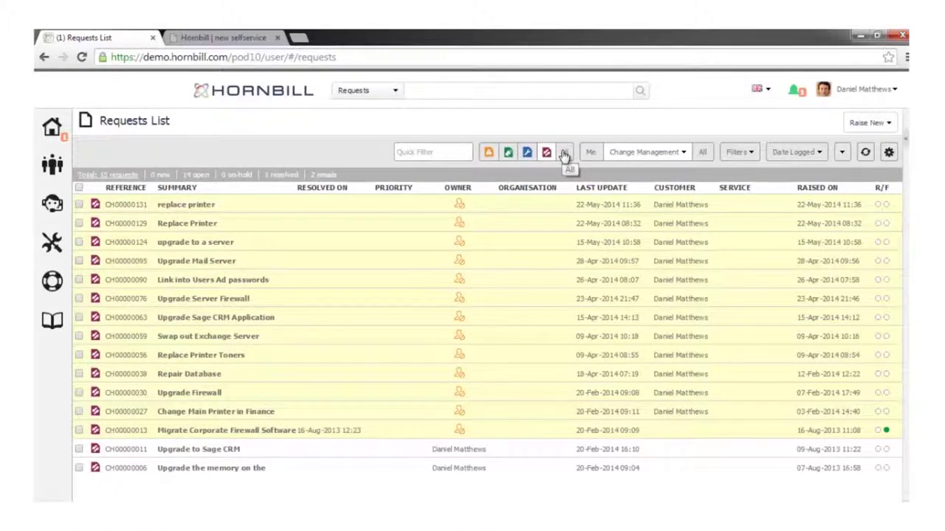
click(564, 155)
click(702, 152)
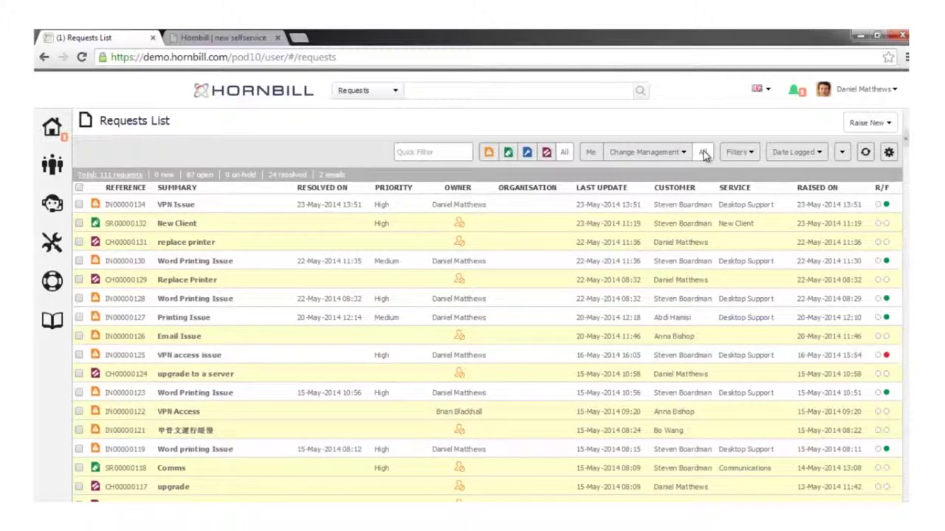
Step: Quick-filter the request list with 'vpn', then clear the filter text
click(418, 152)
text(vpn)
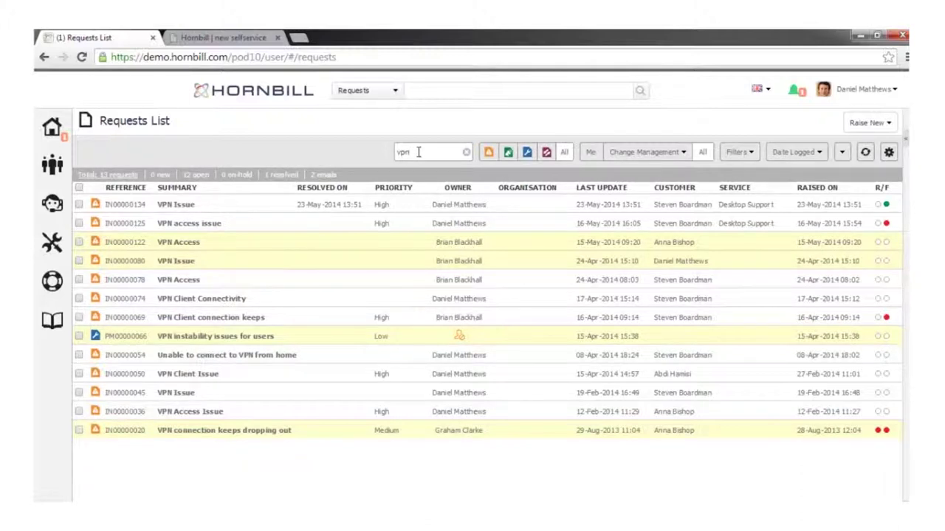
key(BackSpace)
key(BackSpace)
key(BackSpace)
Step: Try the iphone Requests saved filter, then apply Open 1st Line Incidents not Updated Since Jan 2014
click(751, 156)
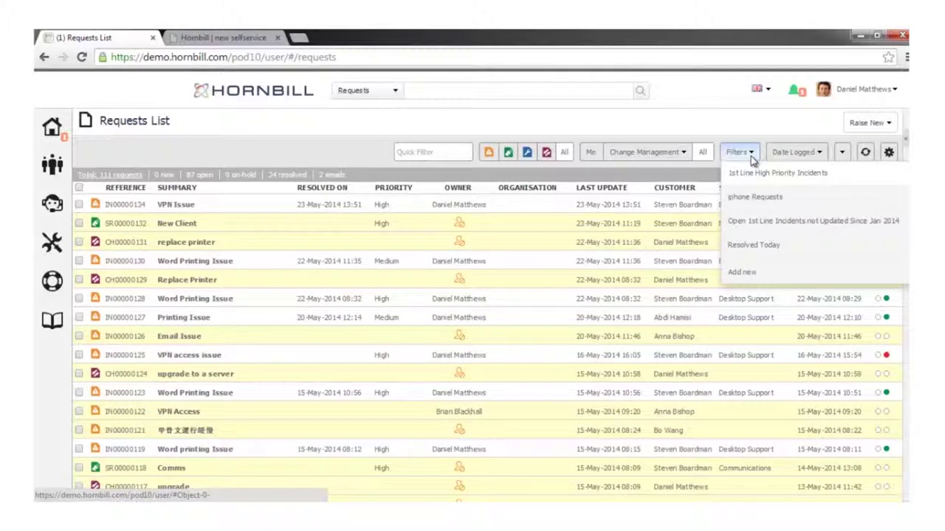
click(750, 197)
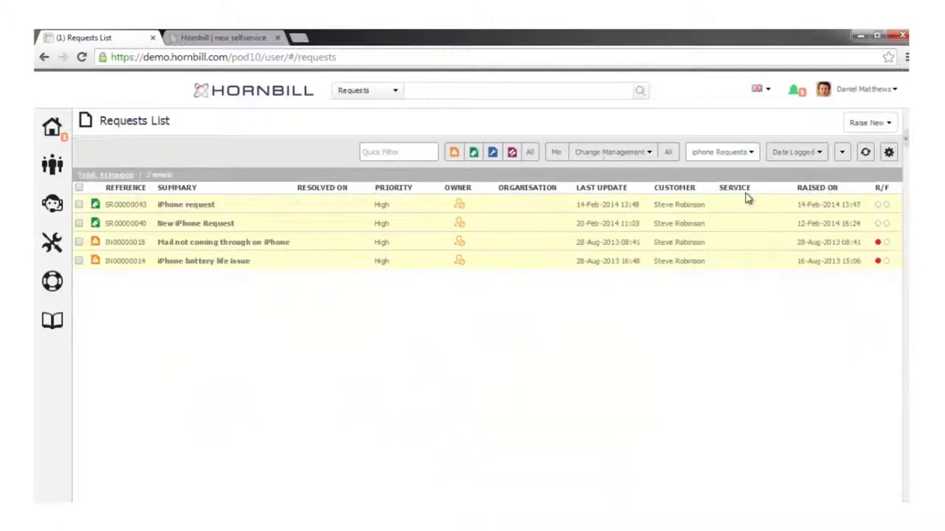
click(751, 155)
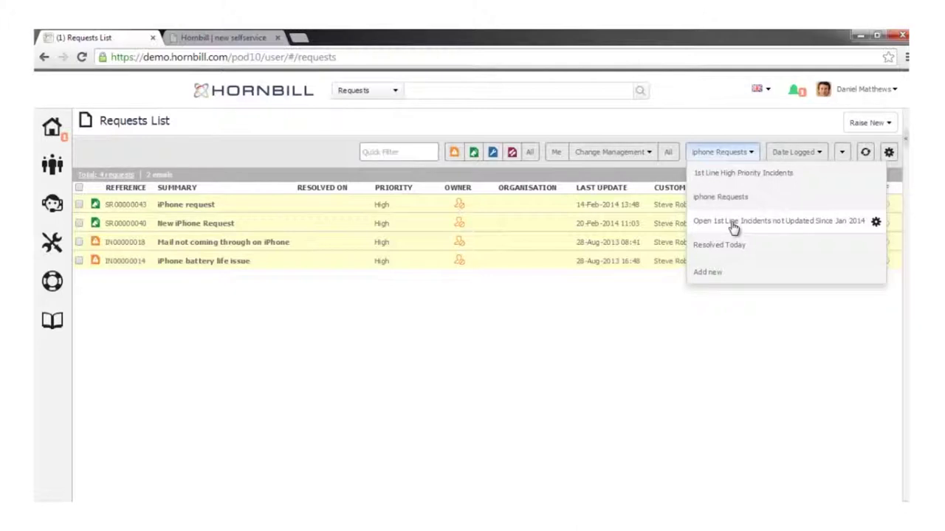
click(733, 223)
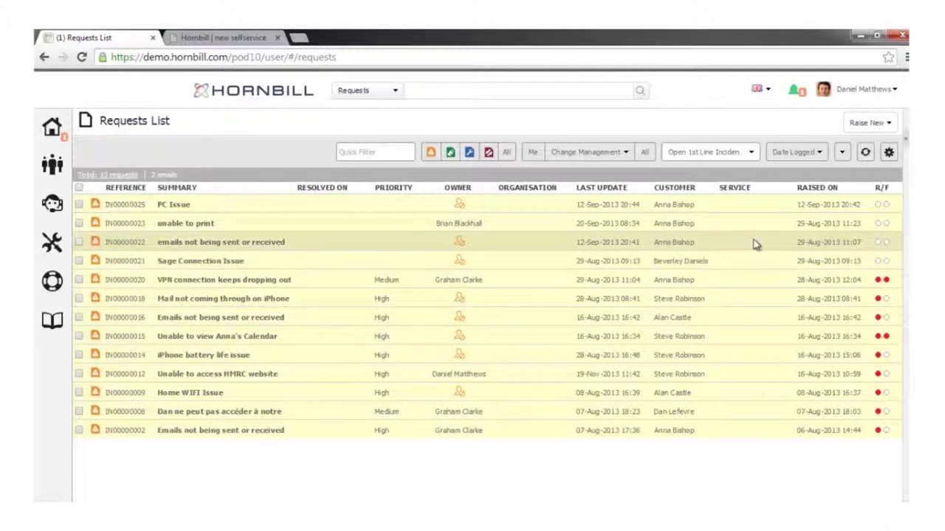
Step: Add STATUS to the displayed columns in the list's column settings and apply the layout
click(888, 153)
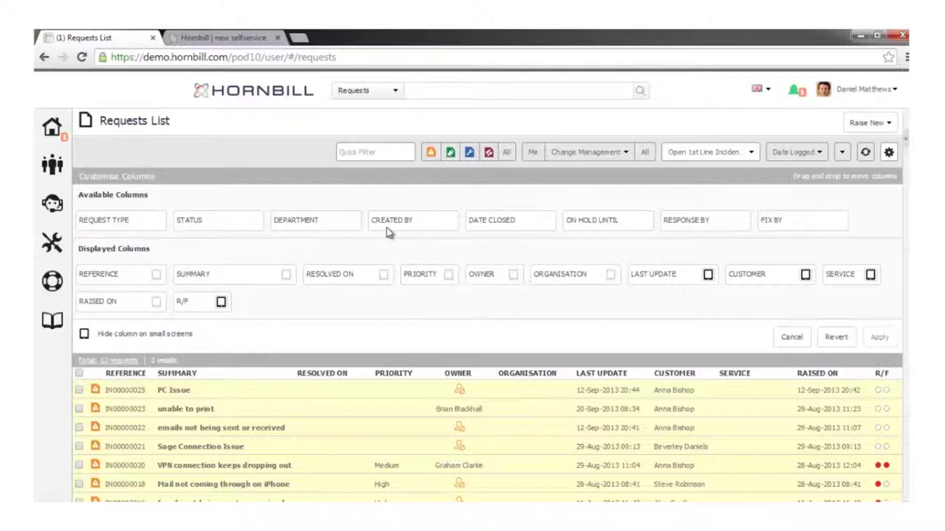
drag(245, 219, 451, 276)
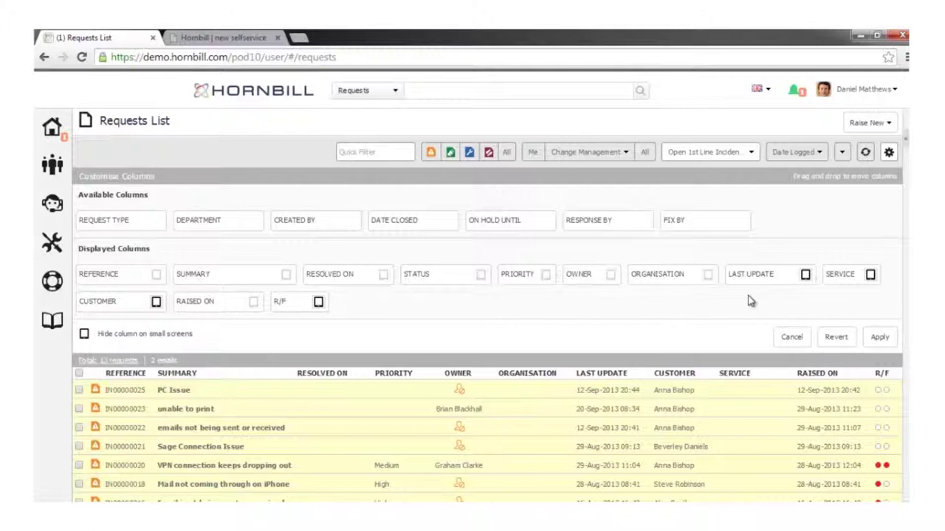
click(879, 338)
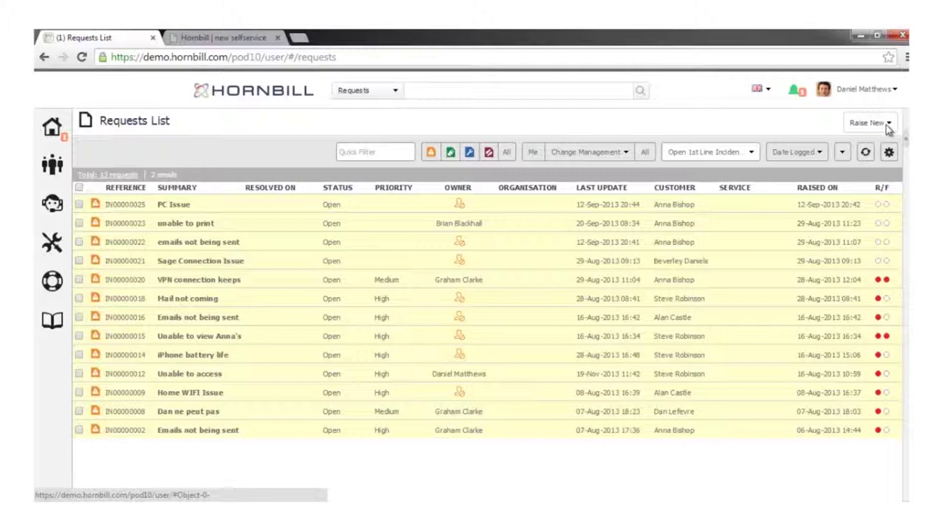
Step: Start raising a new request and select the matching customer
click(888, 126)
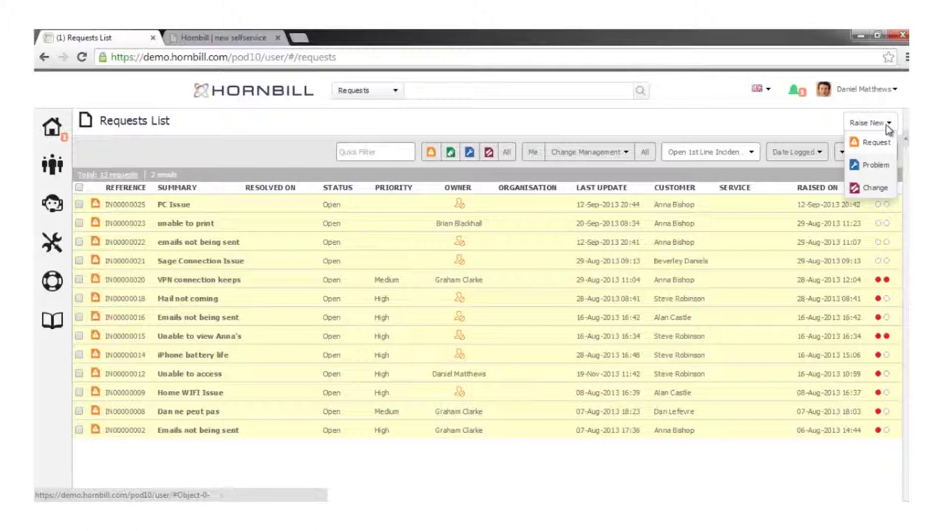
click(877, 144)
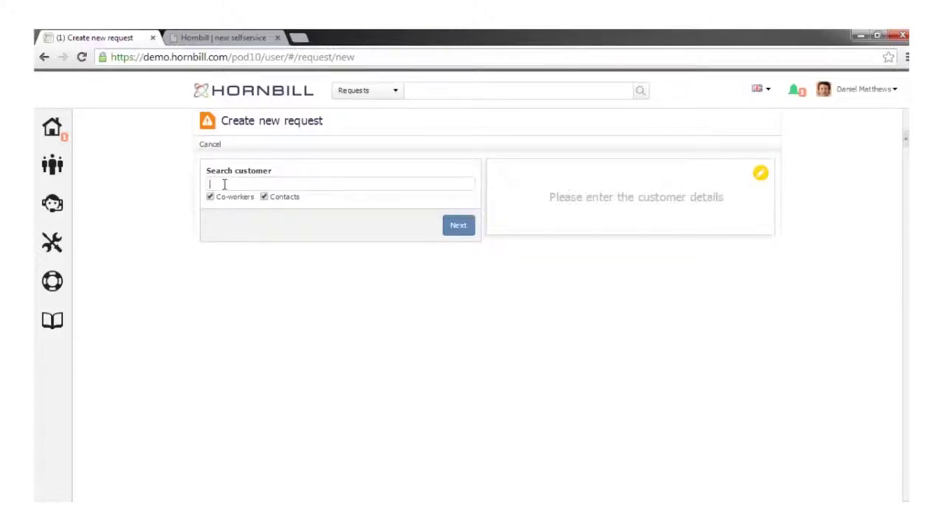
text(ste)
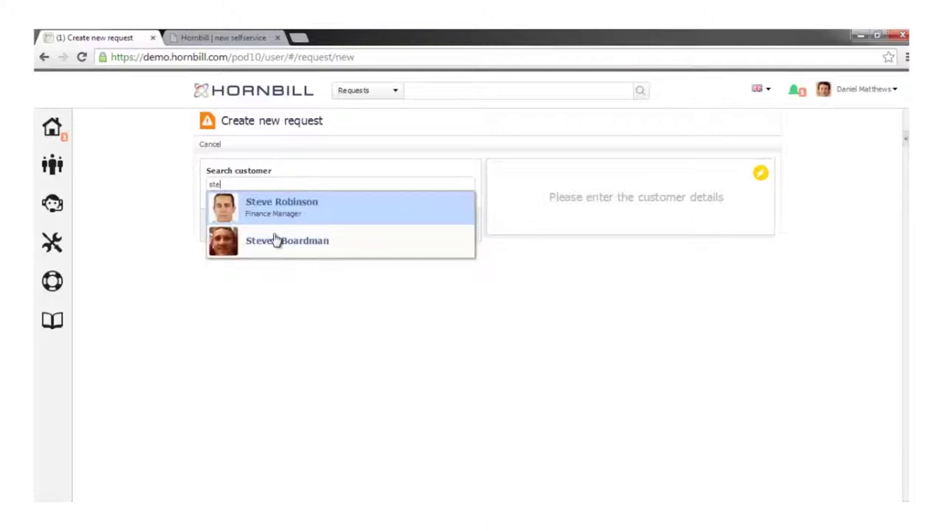
click(276, 240)
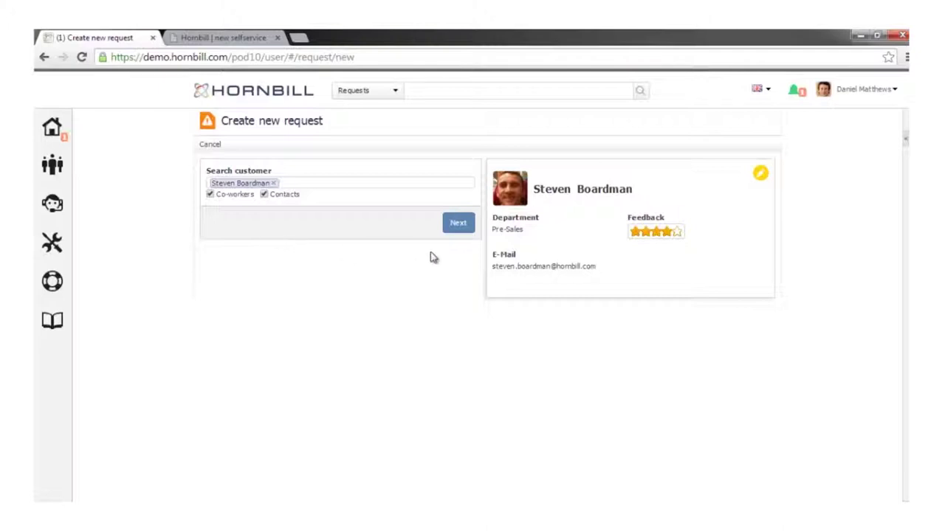
click(458, 223)
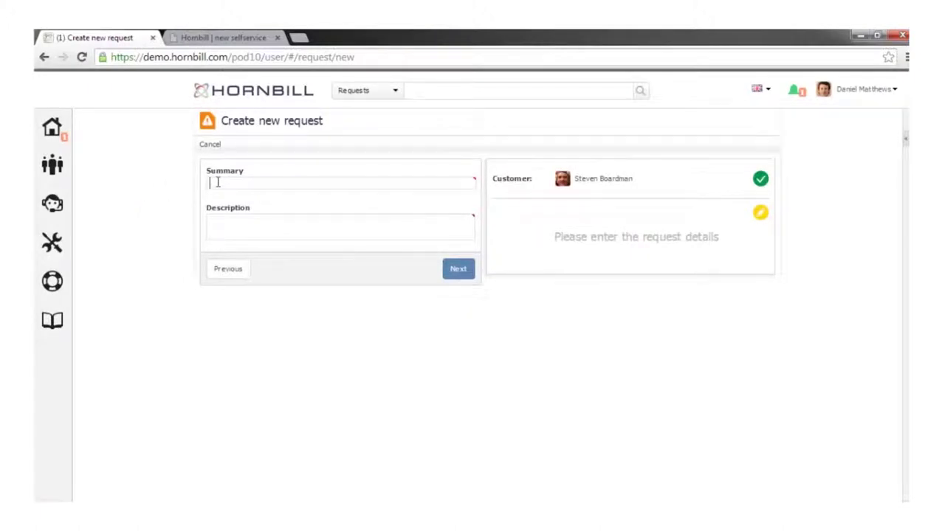
Step: Enter summary 'Word Printing Issue' and description 'Cant print doucments'
text(Word Printing Issue)
key(Tab)
text(Cant )
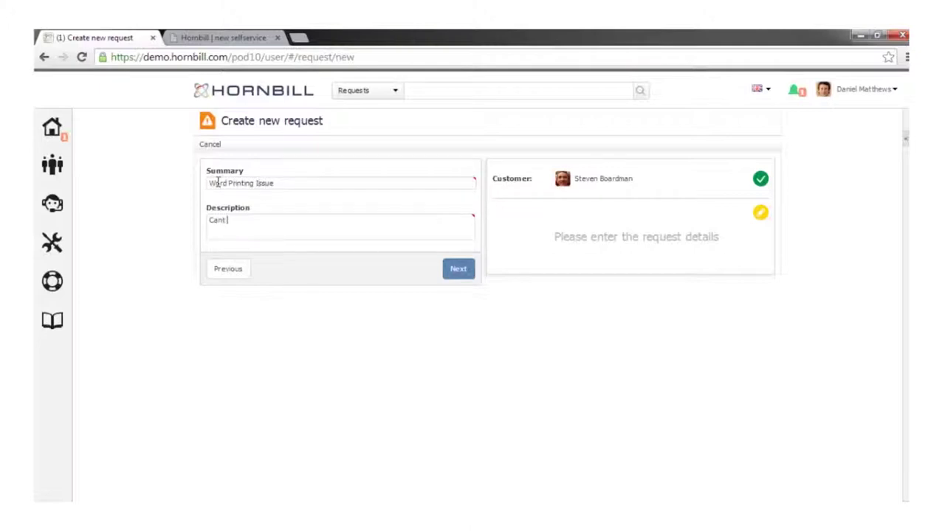
text(print doucments)
click(458, 270)
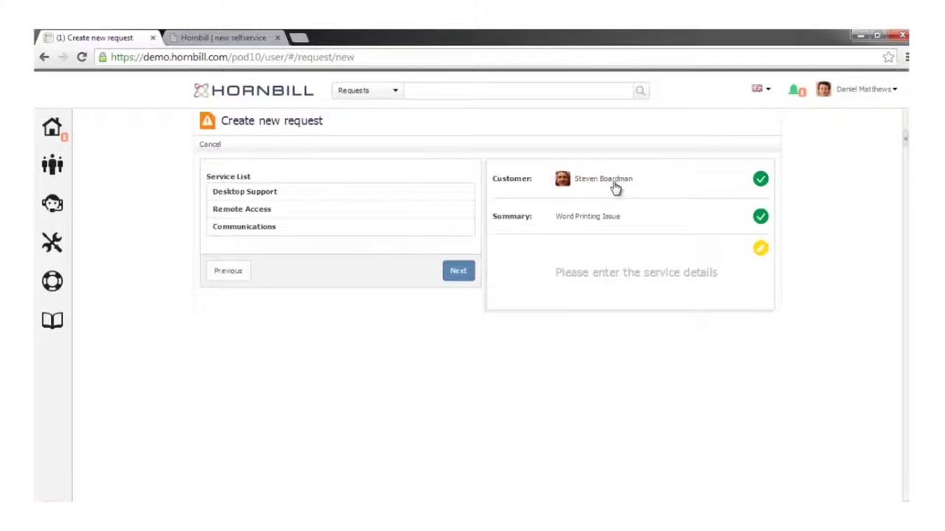
Step: Choose the Desktop Support service, Incident request type and Medium priority
click(247, 198)
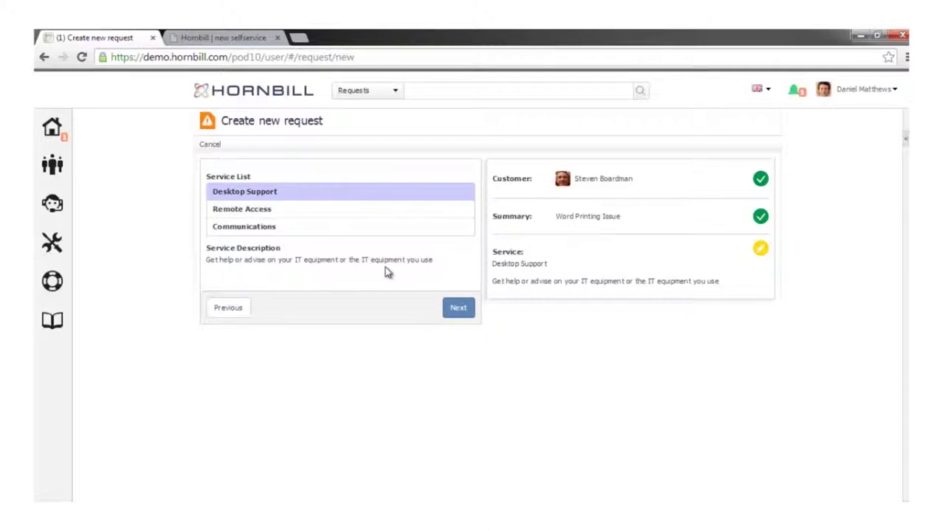
click(460, 310)
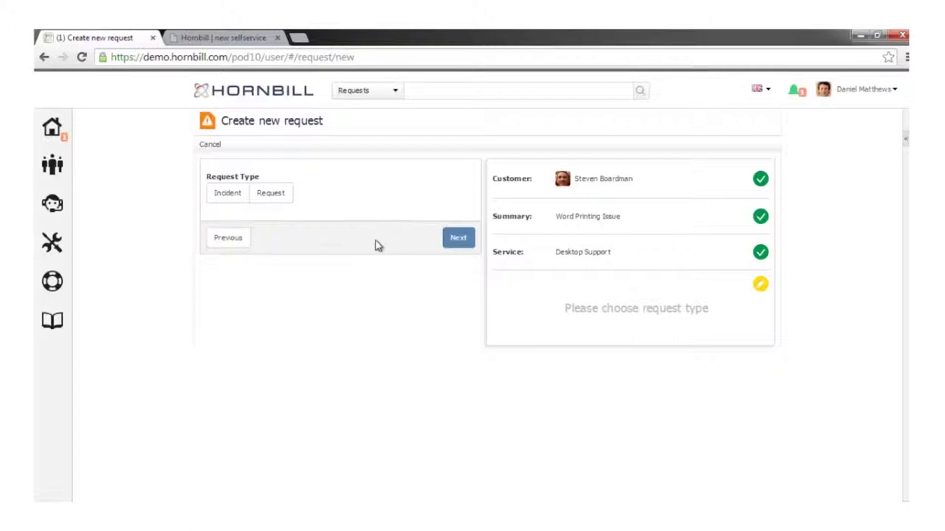
click(231, 201)
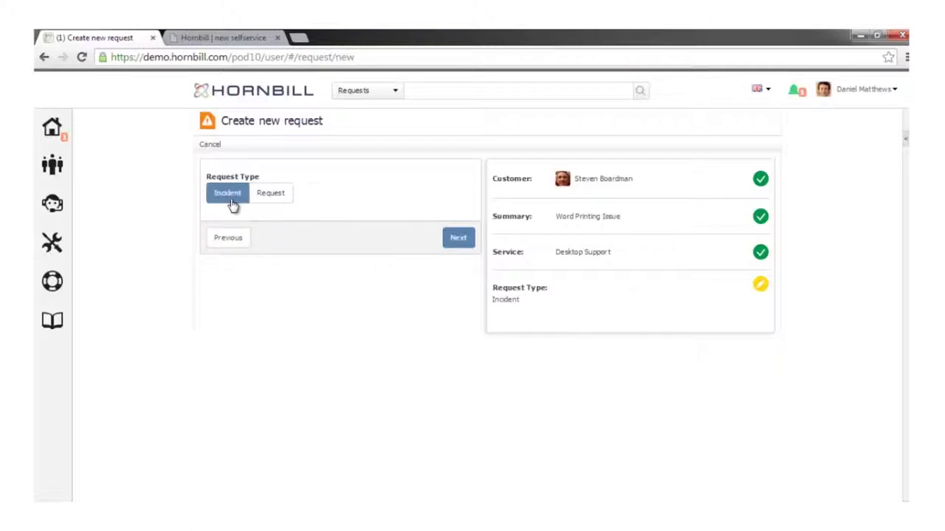
click(456, 239)
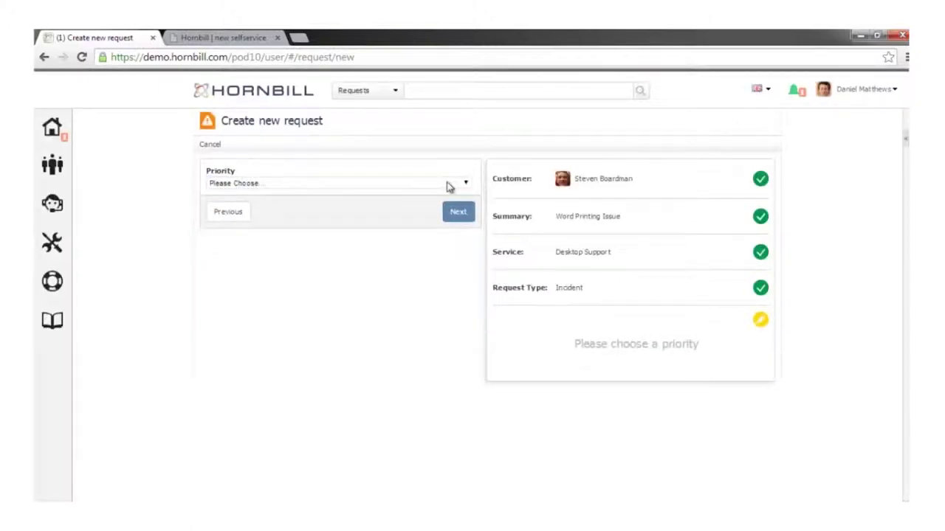
click(431, 184)
click(270, 214)
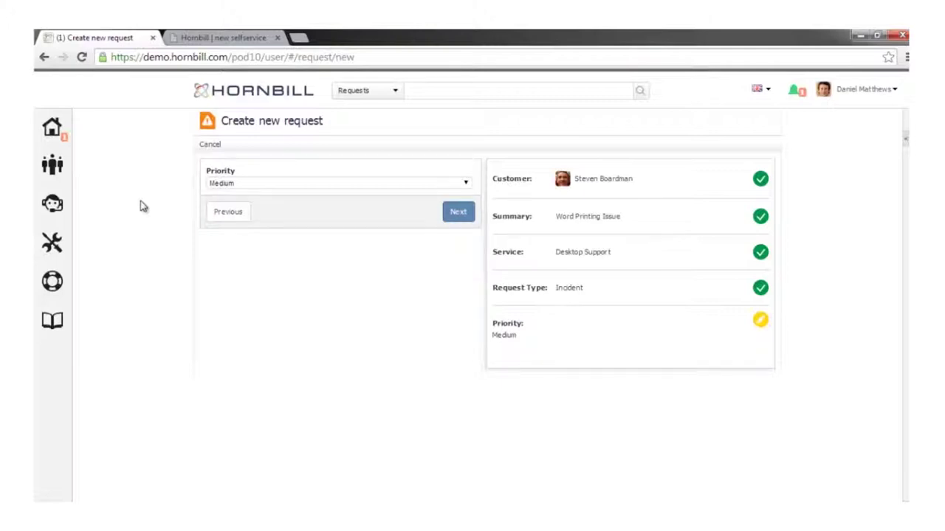
Step: Attach the HOMEWKS03 laptop as the asset, finish incident IN00000135 and open it
click(458, 214)
text(d)
click(276, 209)
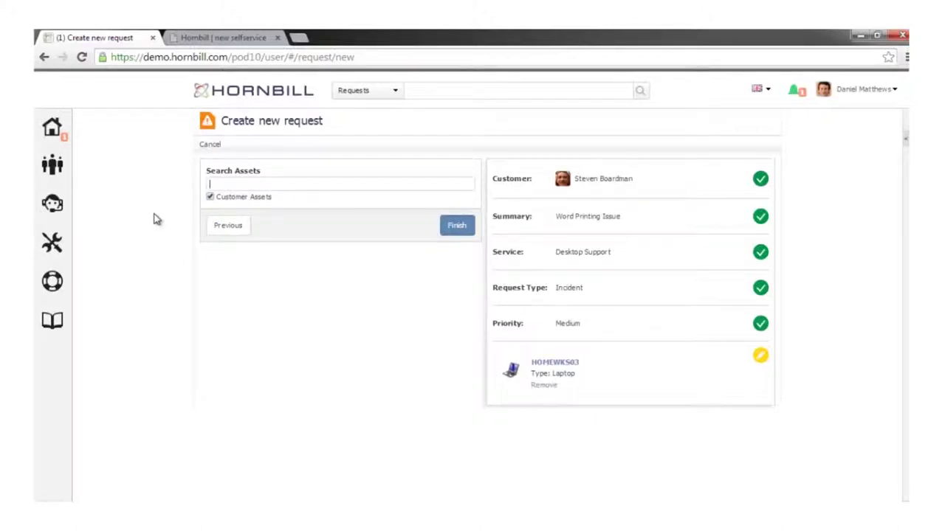
click(459, 226)
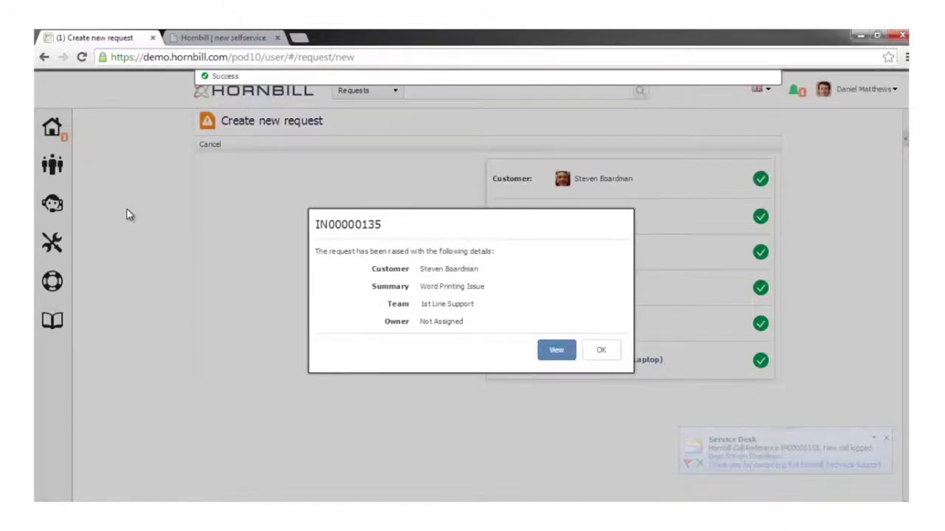
click(561, 351)
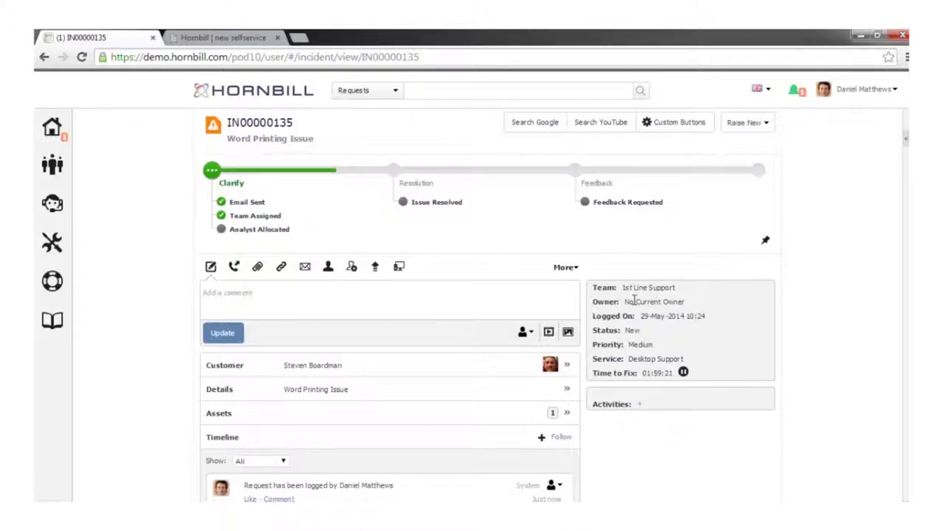
Step: Assign incident IN00000135 to the 1st Line Support team and an owning analyst
click(352, 269)
click(287, 305)
click(254, 326)
click(262, 342)
click(236, 365)
click(221, 361)
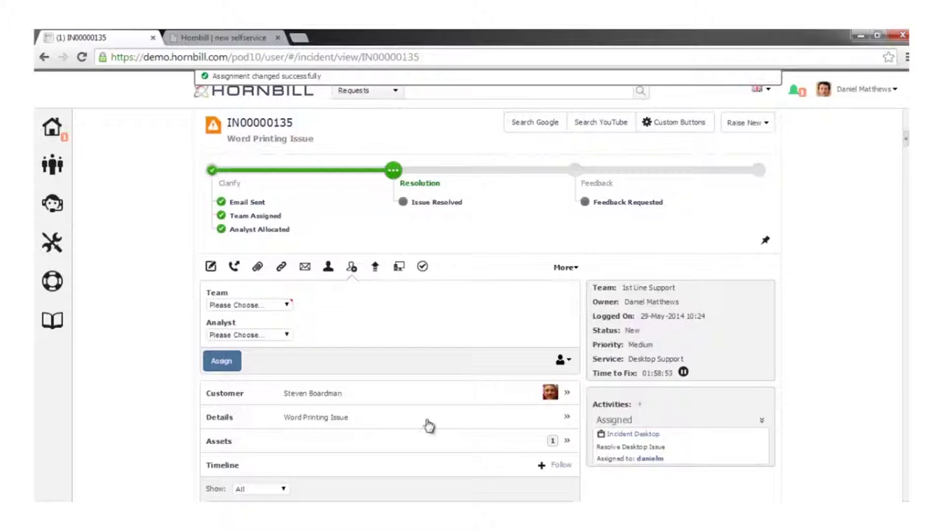
Step: Complete the resolution task as Issue Resolved with reason 'paper jam on sales printer cleared'
click(601, 436)
click(410, 271)
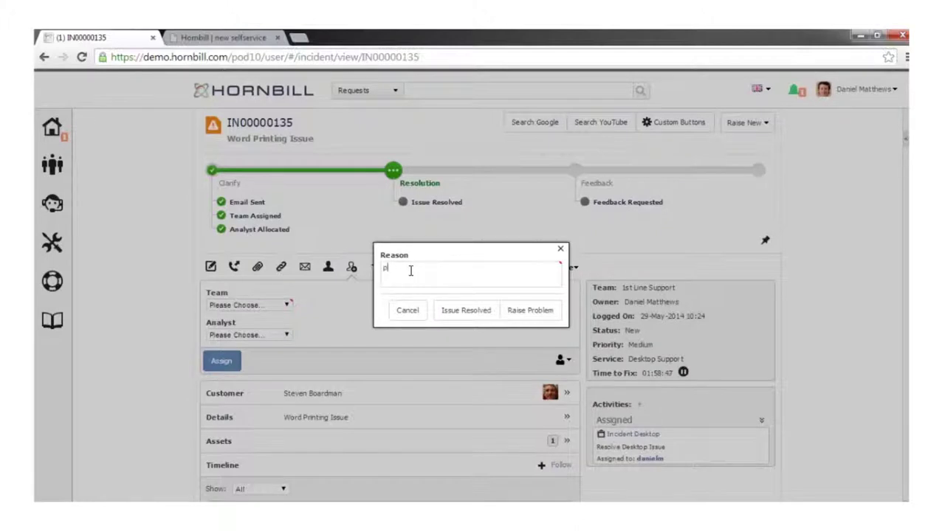
text(paper jam on sales printer cleared)
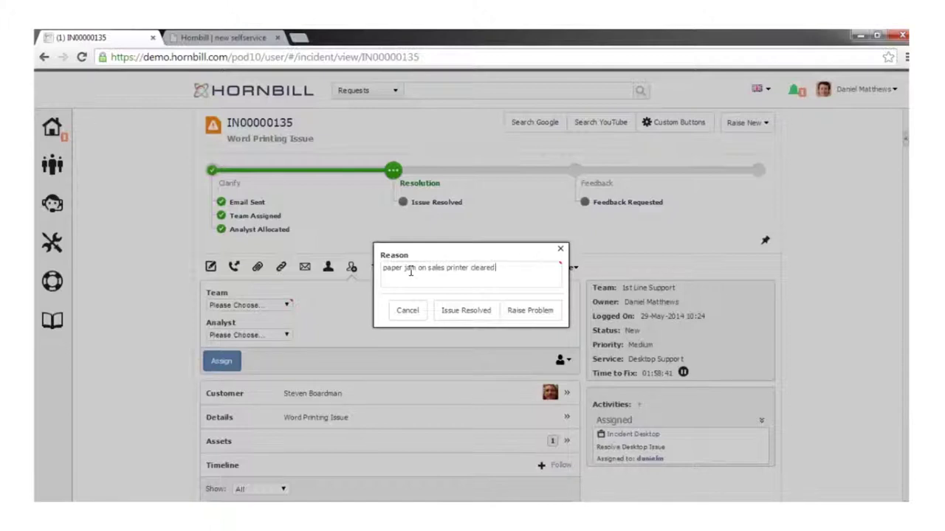
click(479, 315)
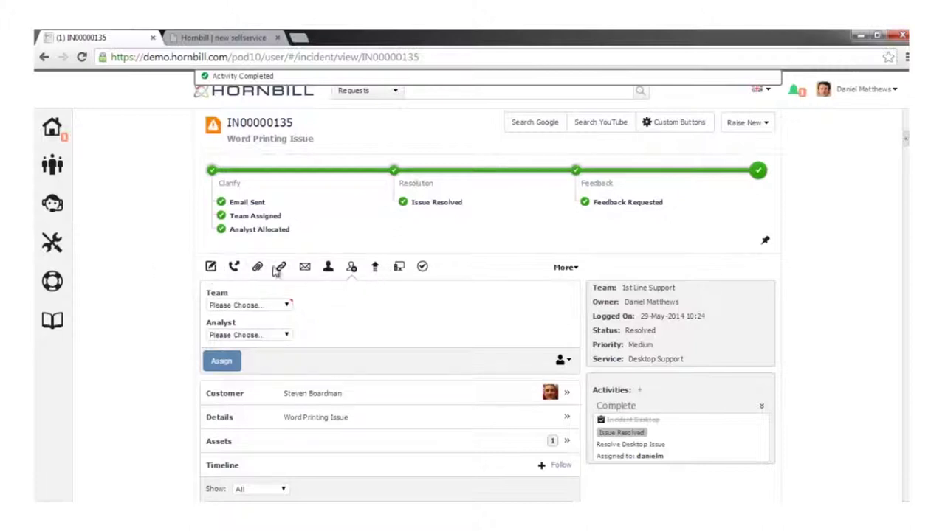
Step: Post the comment 'Update is here' to the incident with its visibility set
click(211, 268)
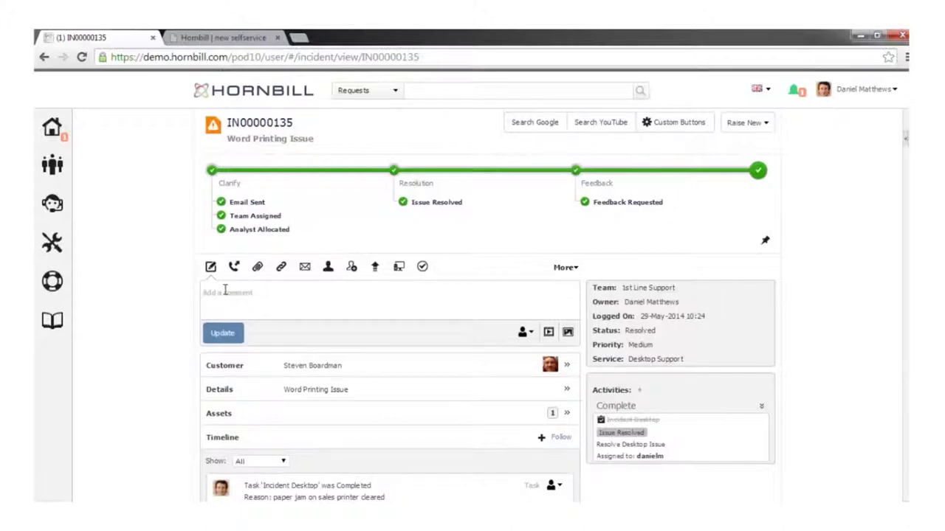
text(Update is here)
click(525, 334)
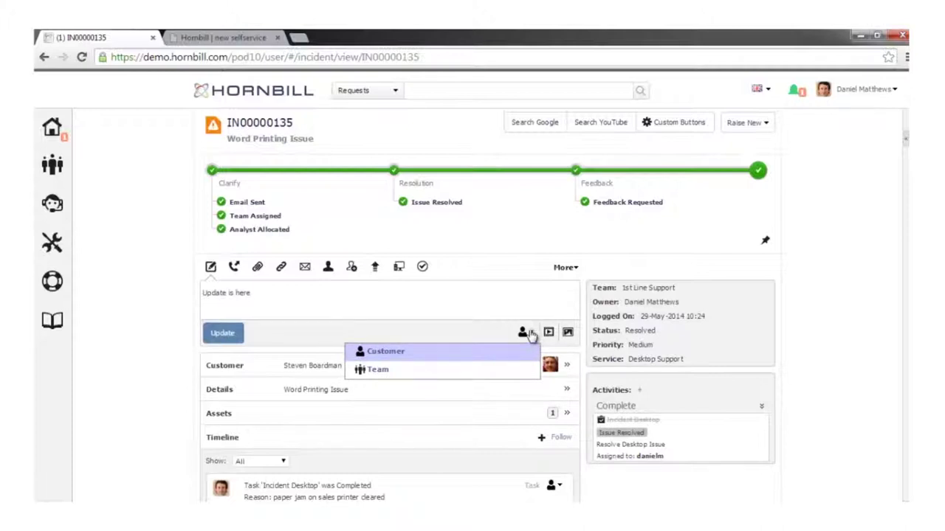
click(385, 351)
click(222, 333)
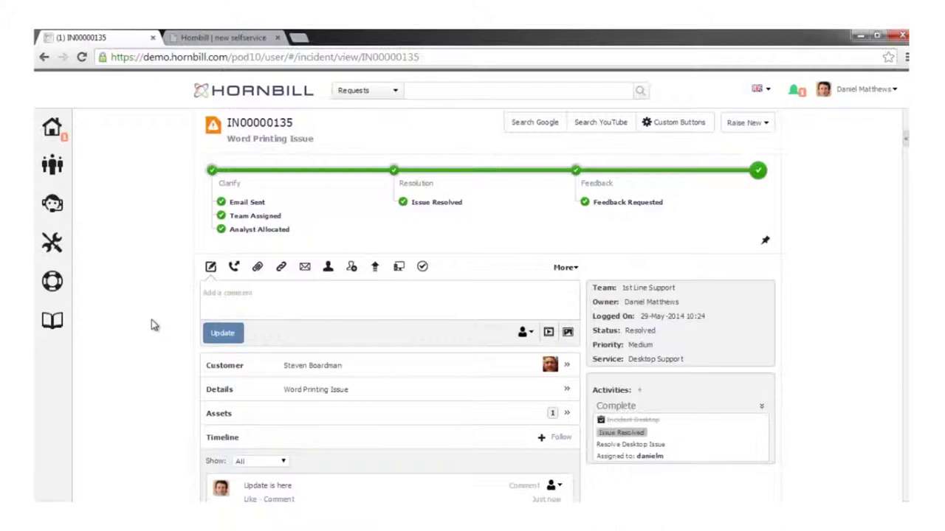
scroll(151, 380, down, 3)
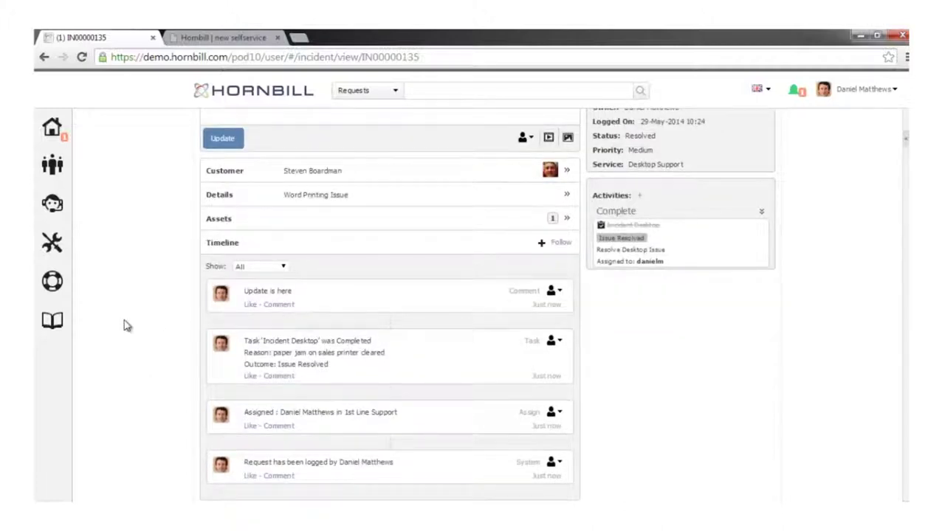
scroll(126, 345, up, 3)
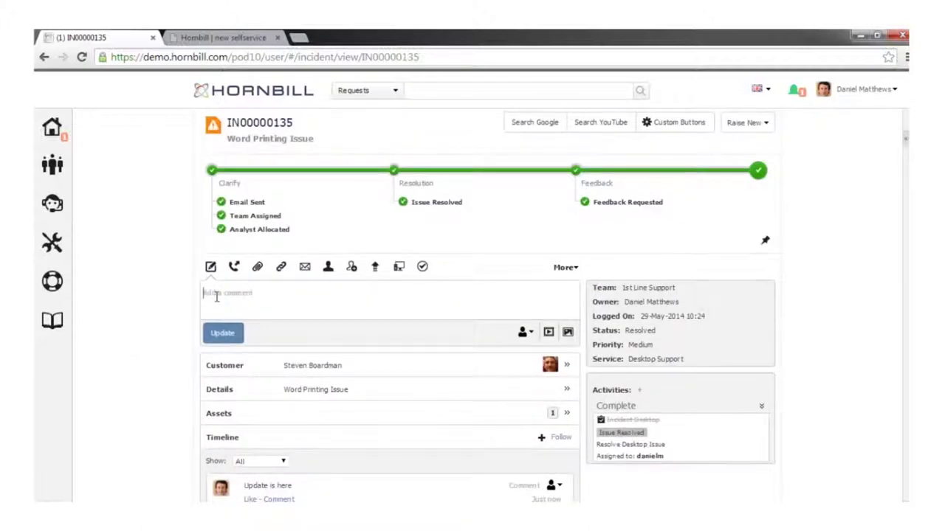
Step: Capture the incident's progress-stage bar in Snagit, copy the image, and close the preview
key(Print)
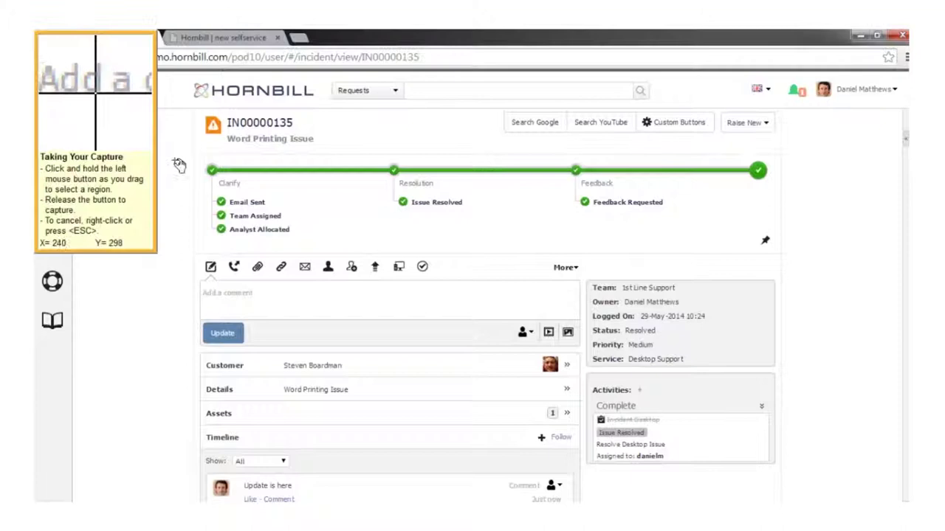
drag(738, 264, 804, 270)
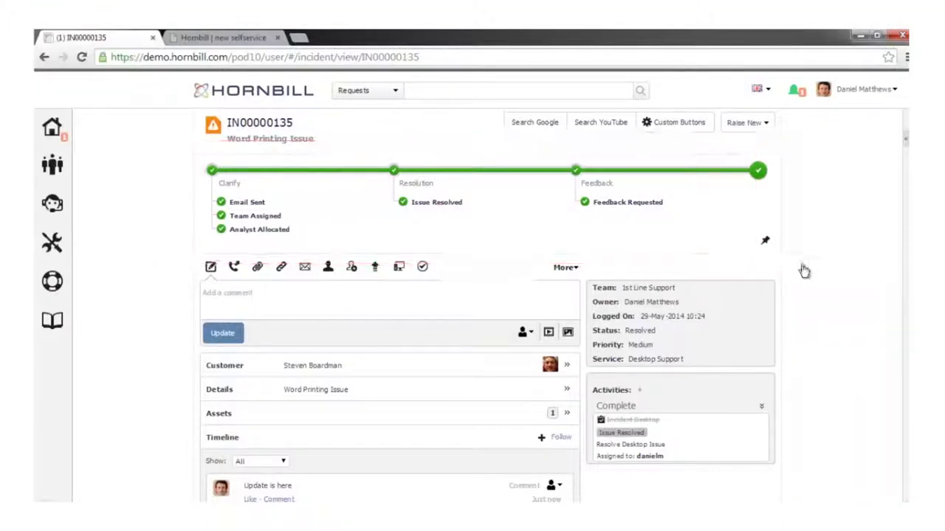
right_click(293, 191)
click(313, 213)
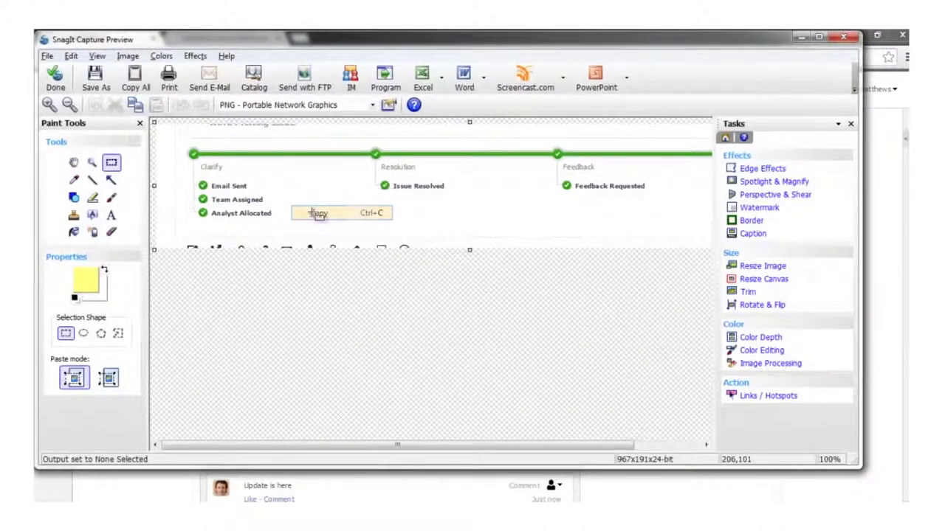
click(843, 36)
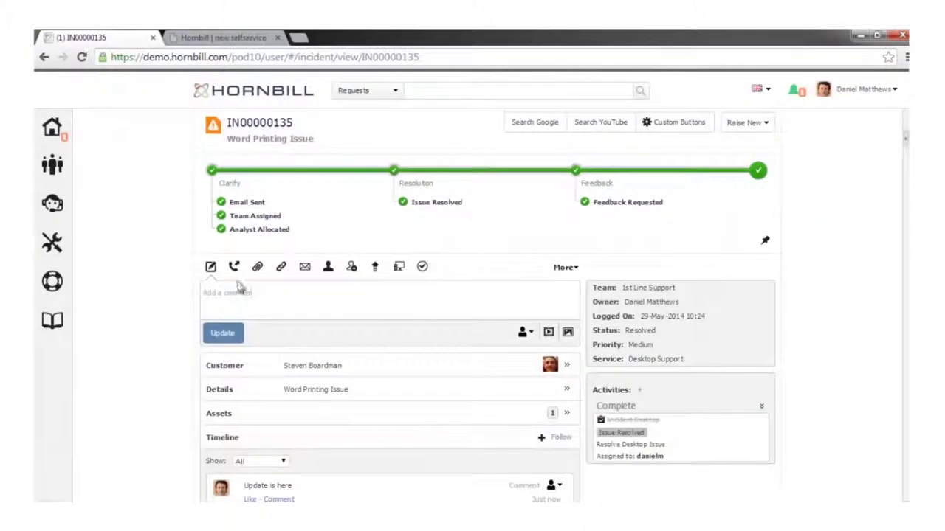
Step: Post a 'Screen shot' comment with the pasted progress-bar image as clipboard.png
right_click(217, 295)
click(251, 371)
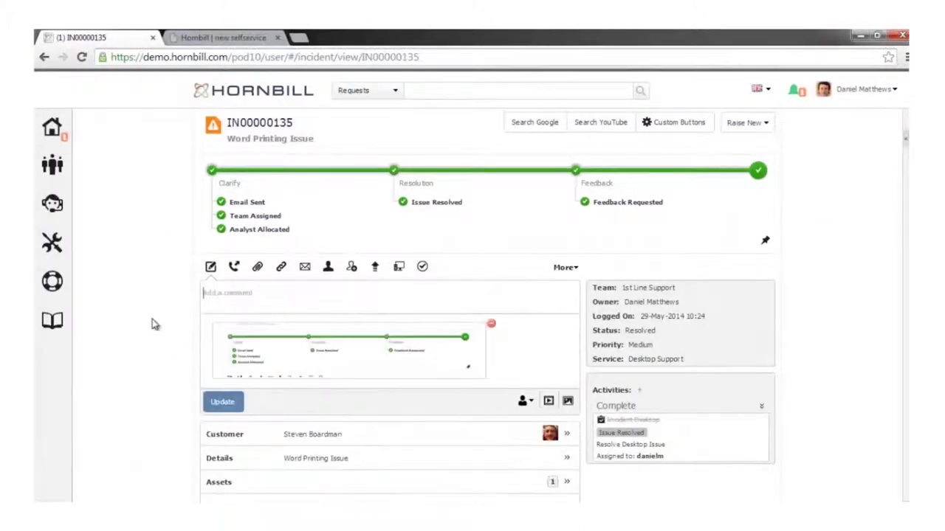
text(Screen sh)
click(222, 401)
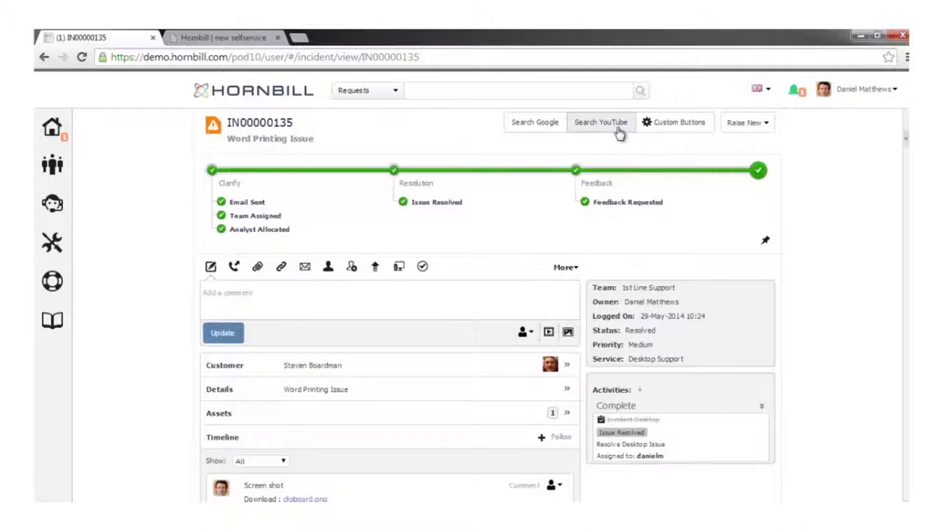
Step: Find and pause the video 'How to print oversized documents on US letter paper on your Mac'
click(600, 122)
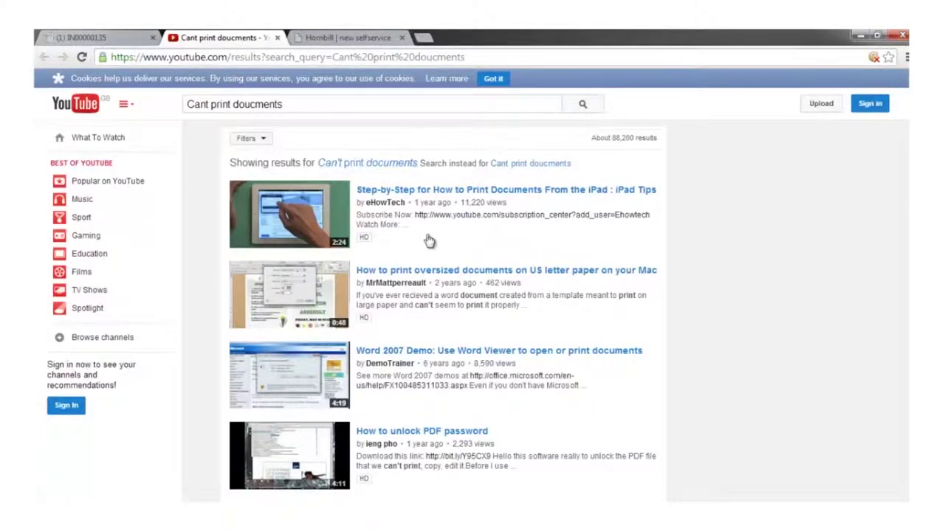
click(475, 270)
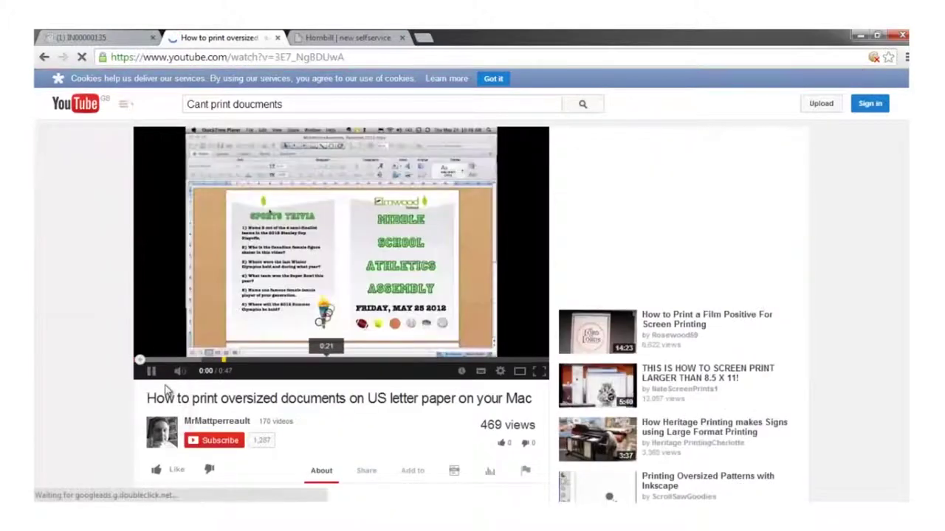
click(150, 371)
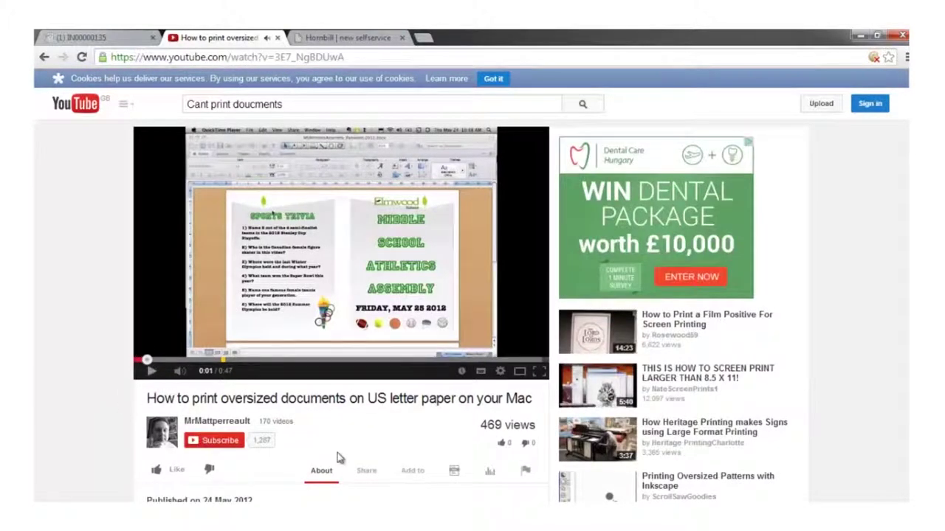
scroll(344, 355, down, 1)
click(367, 410)
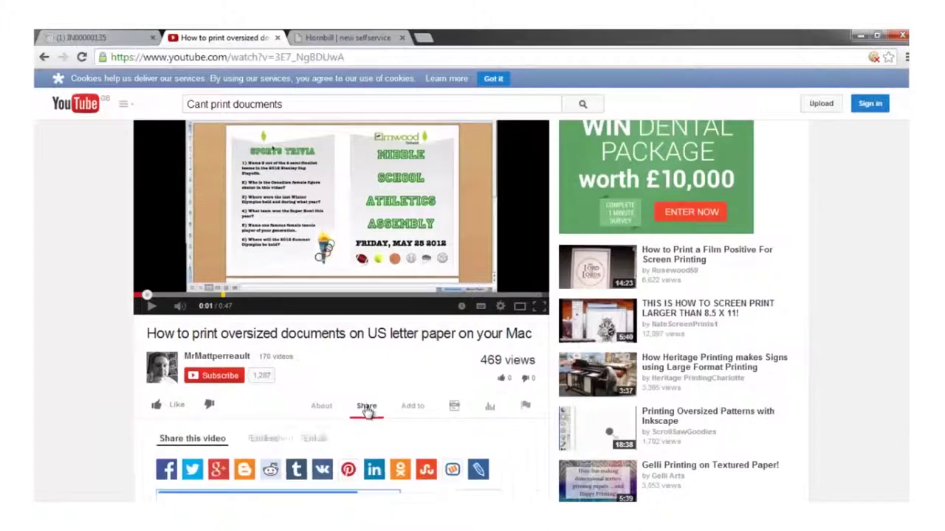
scroll(354, 440, down, 1)
click(369, 437)
drag(369, 437, 147, 438)
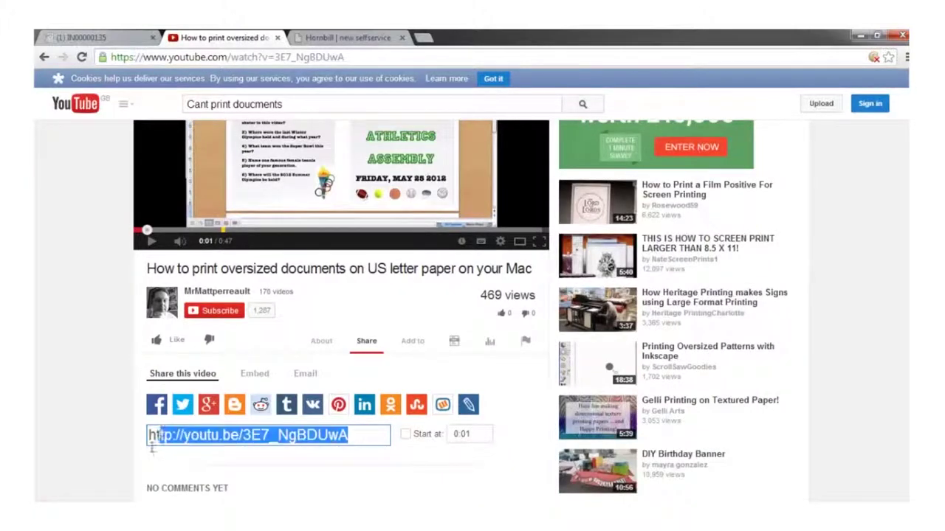
right_click(206, 437)
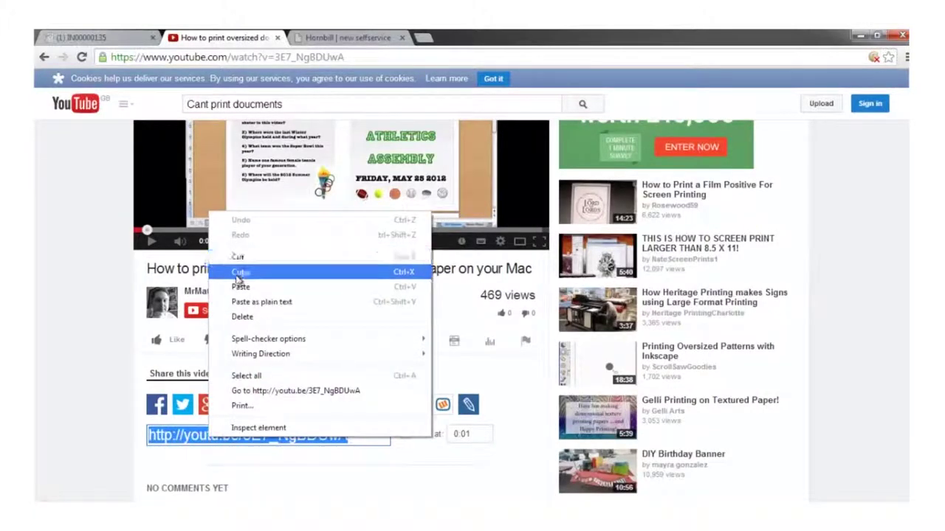
click(243, 270)
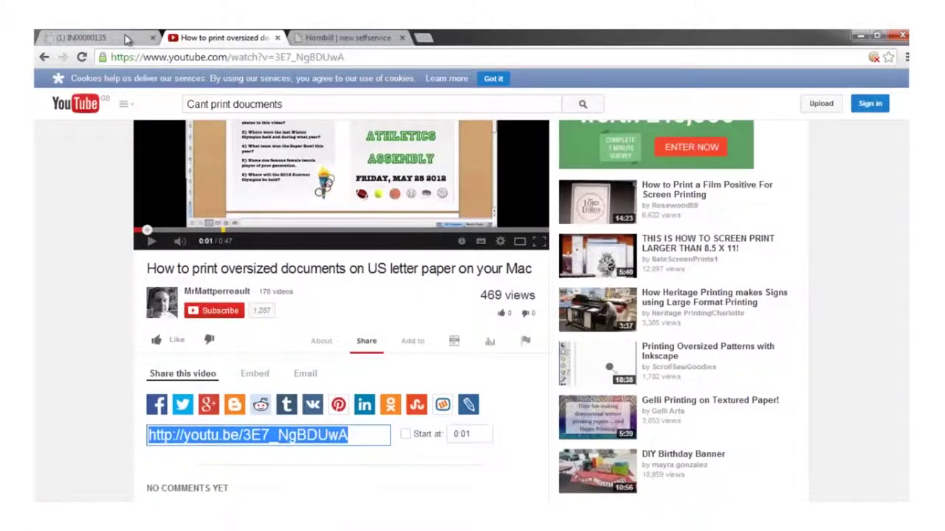
click(127, 39)
Step: Post the copied YouTube link as a comment on incident IN00000135
click(224, 292)
right_click(224, 292)
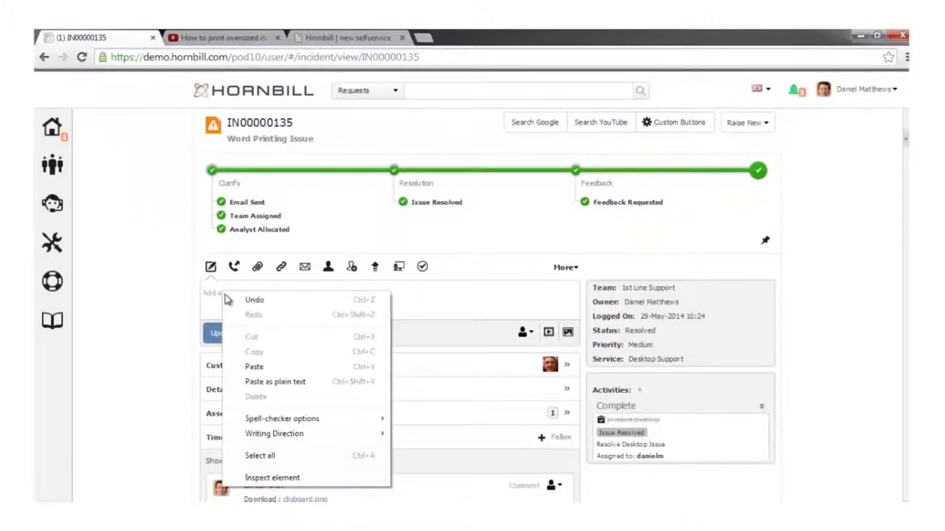
click(254, 367)
click(222, 435)
Step: Open the Log Call form for the incident's customer
scroll(152, 326, down, 2)
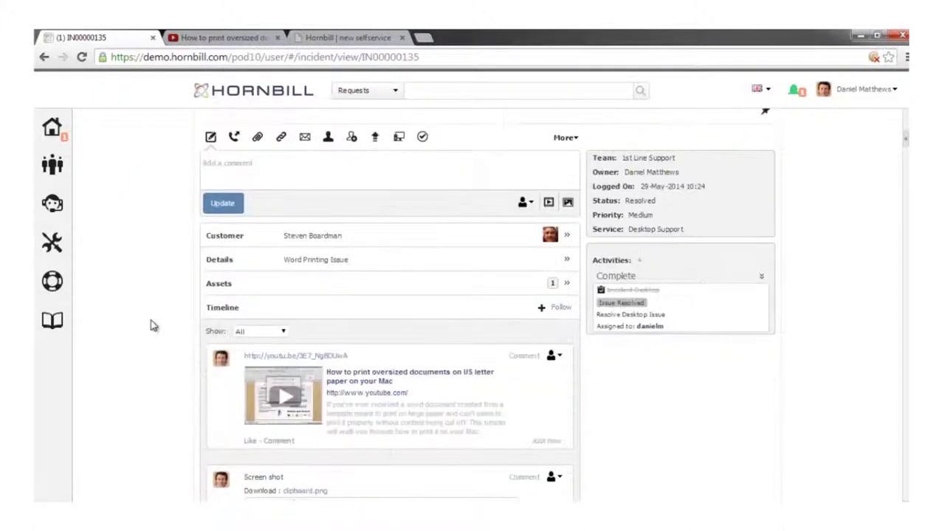
scroll(152, 325, down, 1)
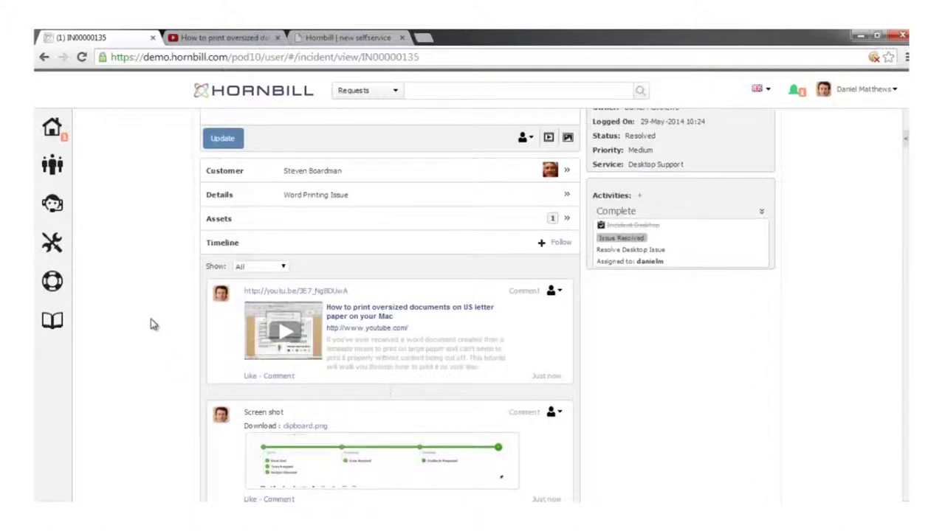
scroll(131, 341, up, 1)
scroll(130, 341, up, 2)
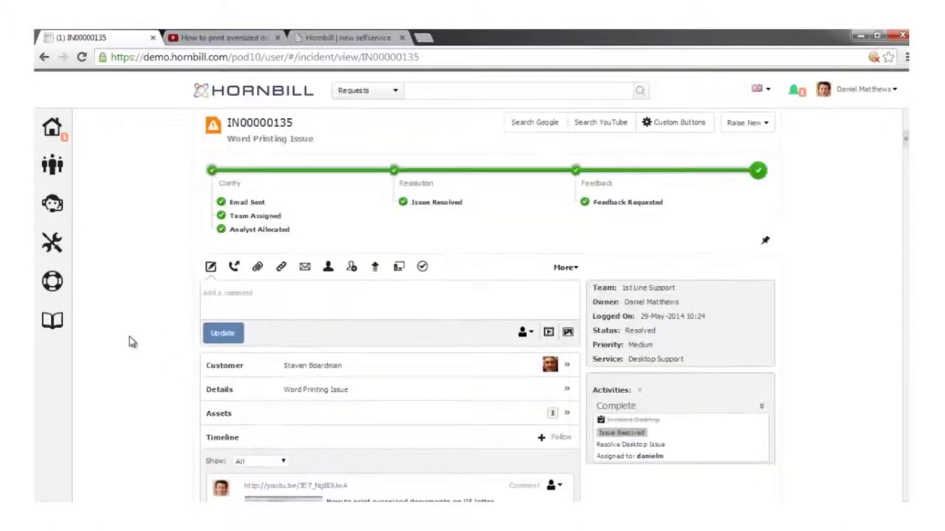
click(235, 271)
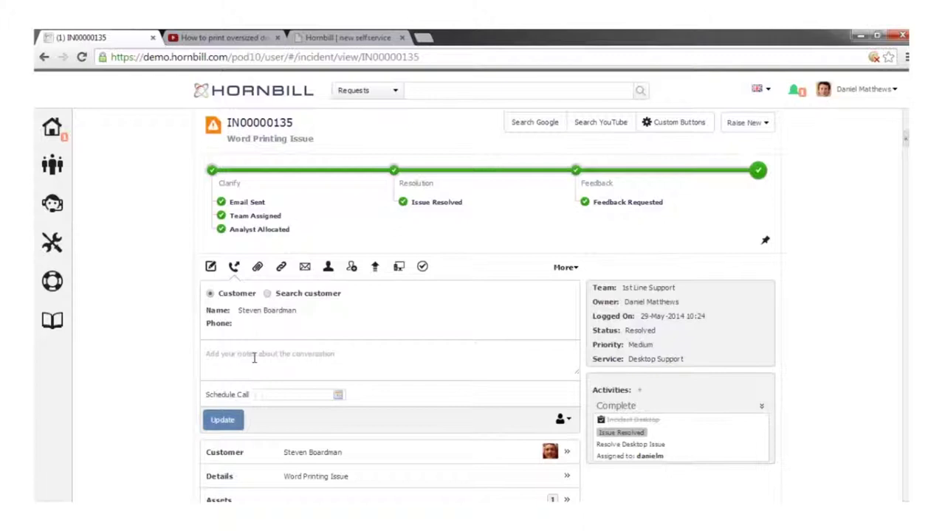
Step: Upload 3.5 Release Highlights.docx (43KB) to the incident and view it under Attachments
click(257, 267)
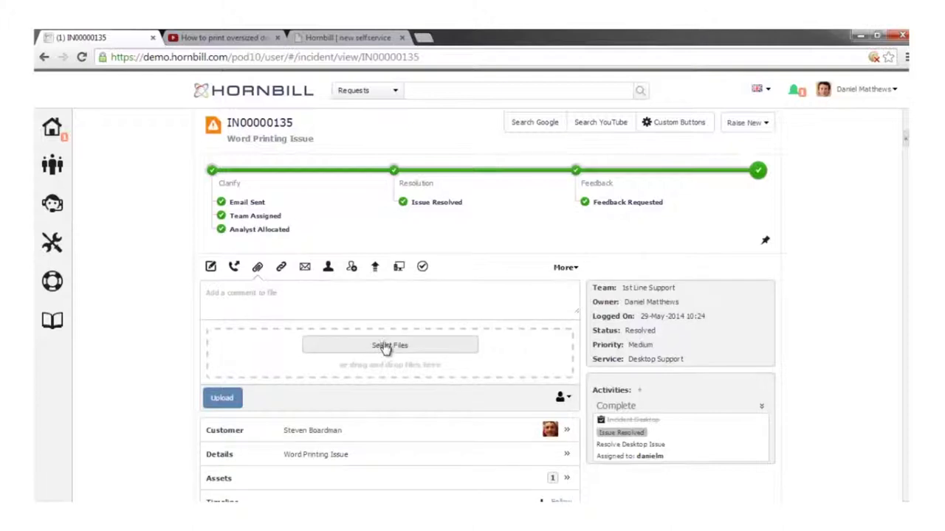
click(877, 35)
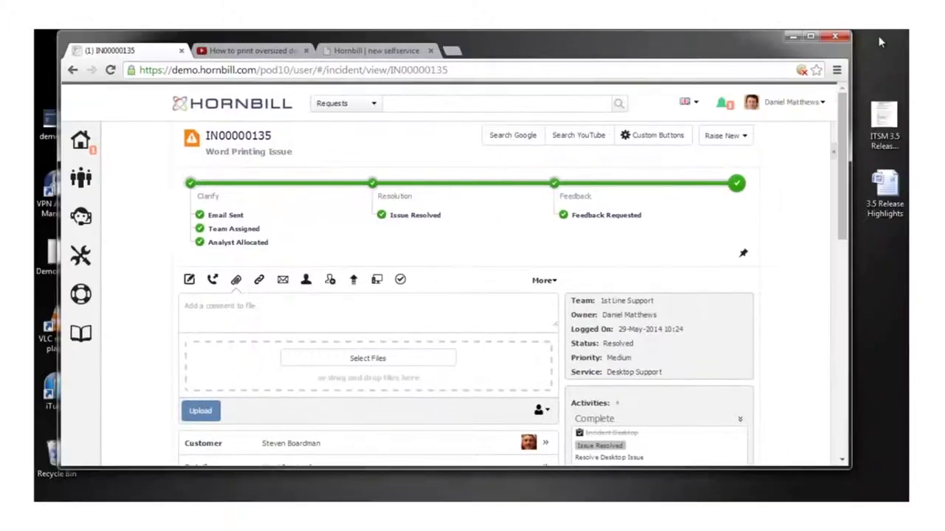
drag(895, 177, 210, 358)
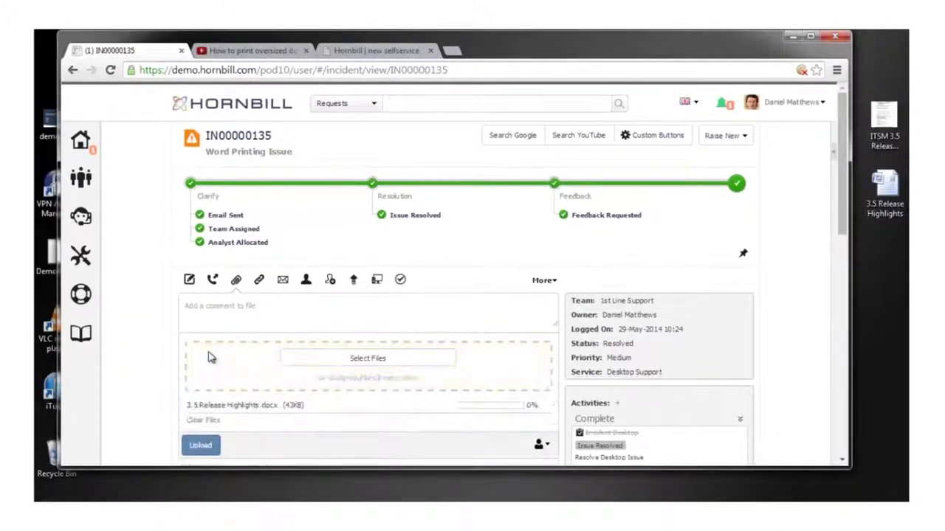
click(809, 35)
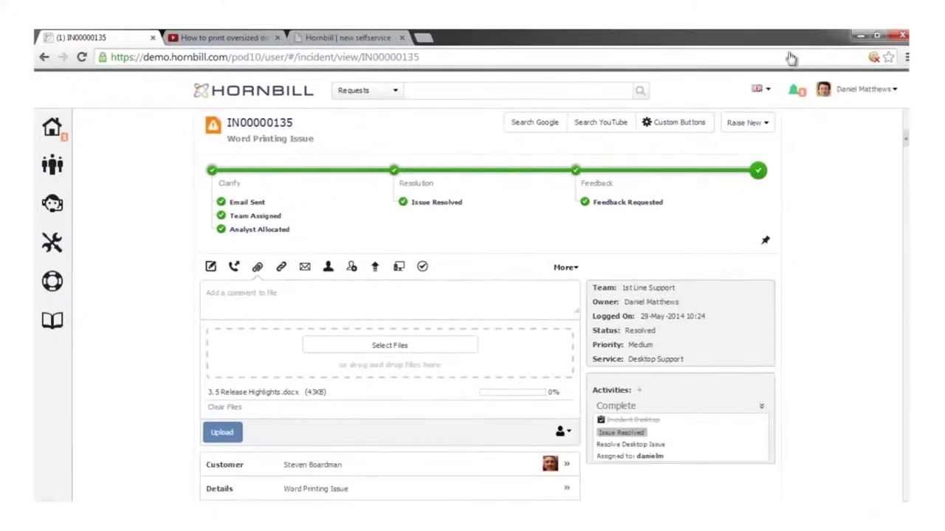
click(222, 434)
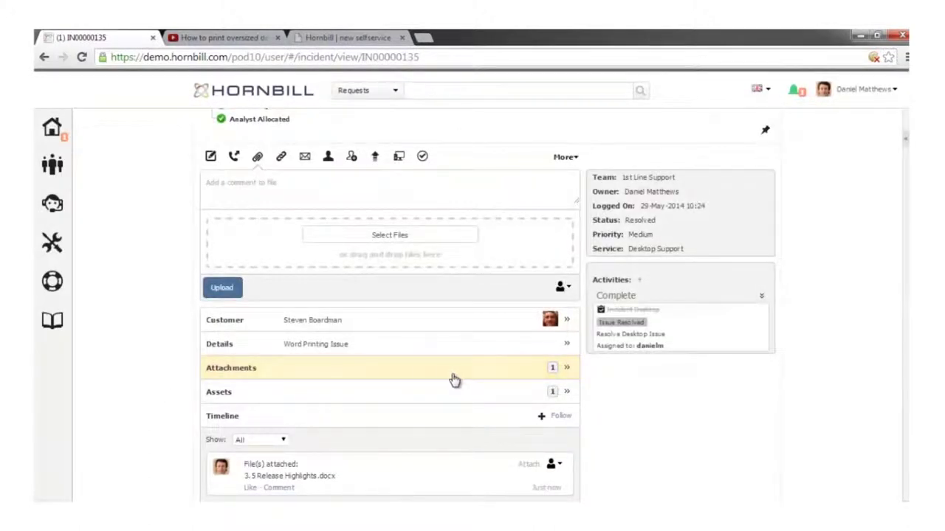
click(567, 368)
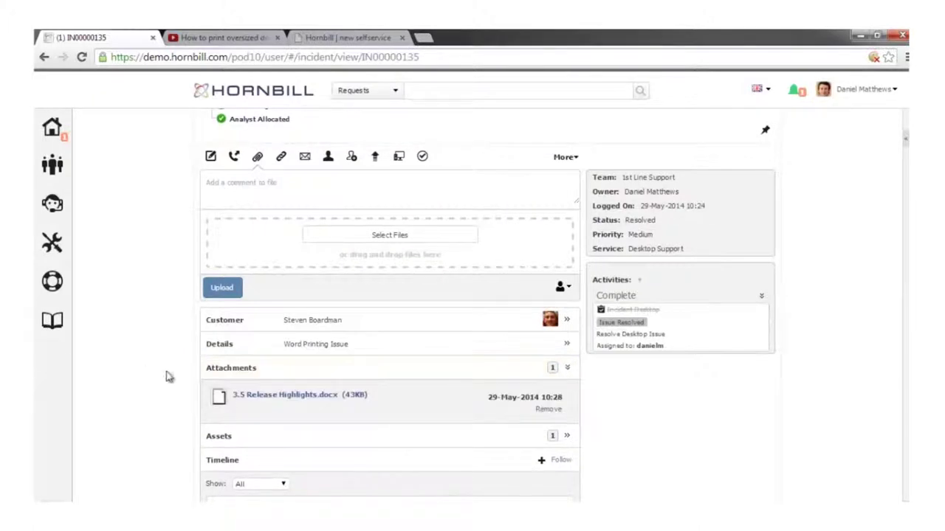
scroll(166, 378, down, 4)
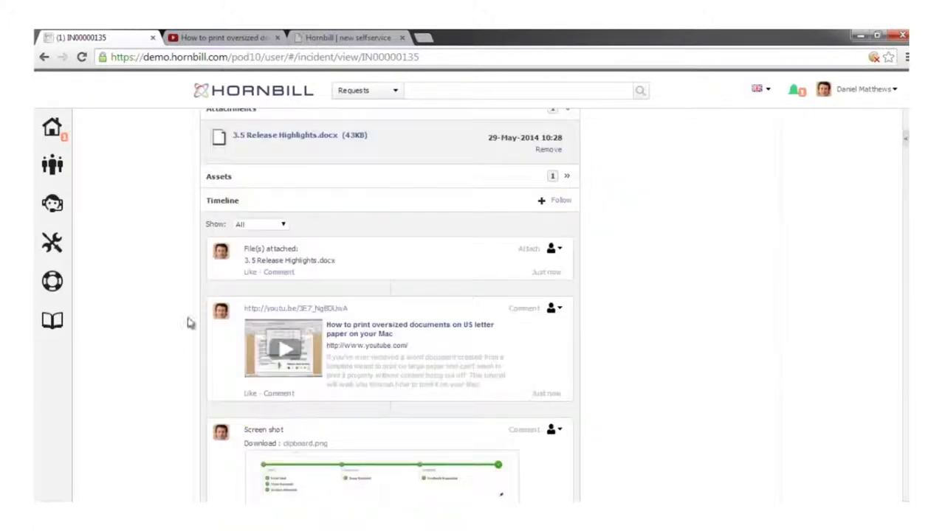
scroll(165, 365, up, 4)
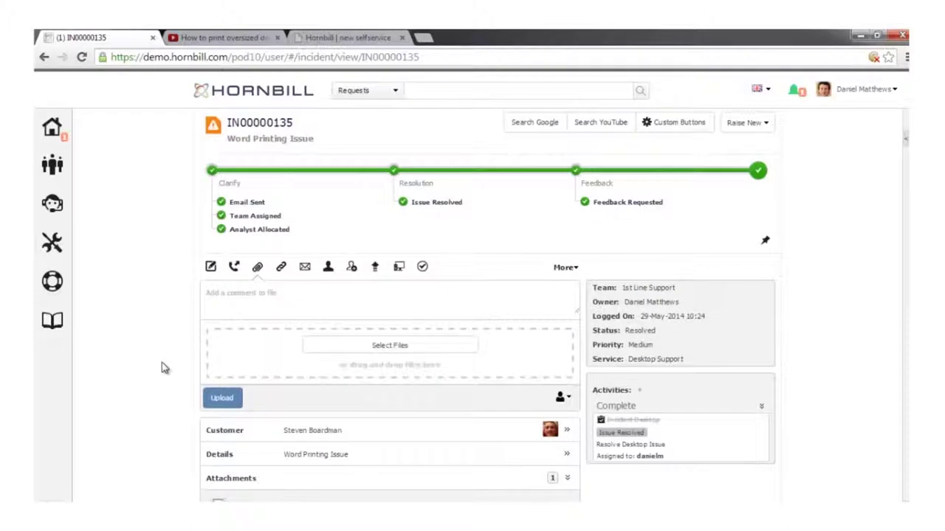
Step: Search requests to link, filtered by Type: Incident and Summary: 'word'
click(281, 270)
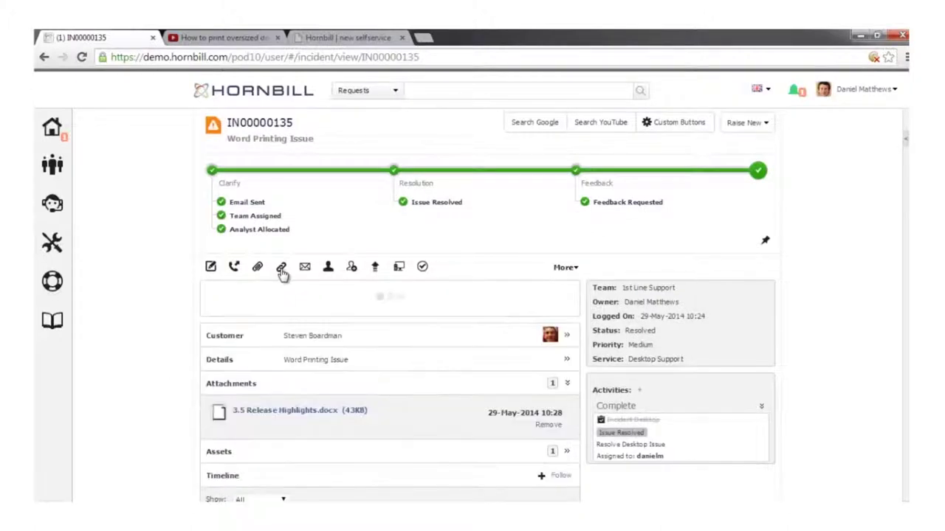
click(245, 312)
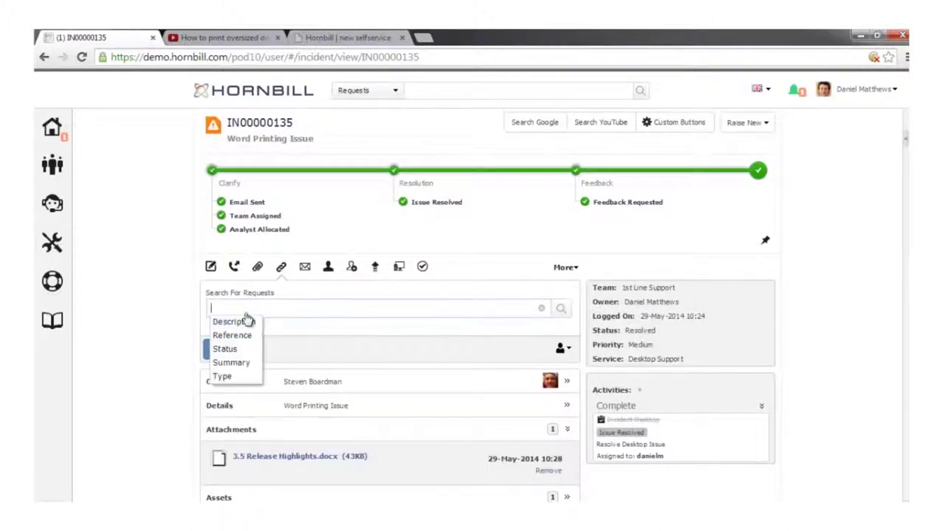
click(224, 378)
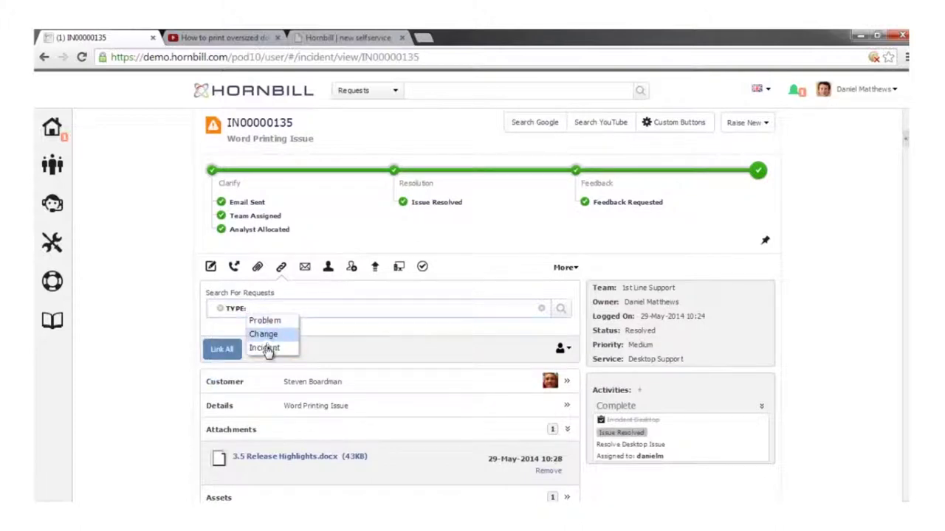
click(266, 349)
click(308, 361)
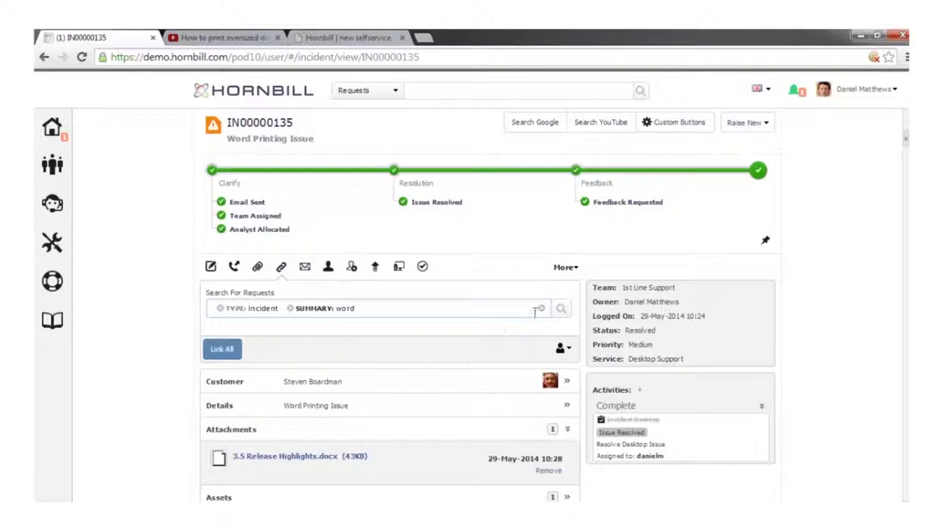
click(560, 309)
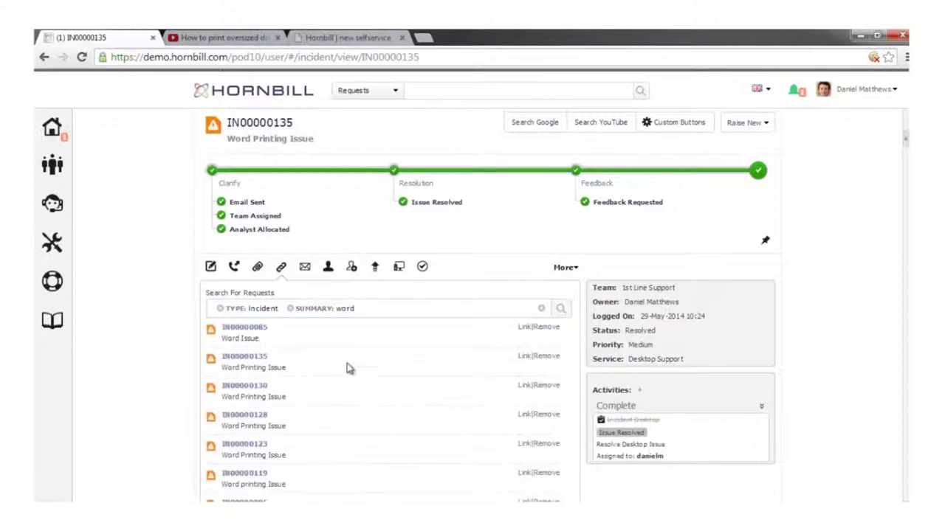
Step: Review the matching Word incidents, then start an email to IN00000135's customer
scroll(347, 369, down, 4)
scroll(347, 373, down, 1)
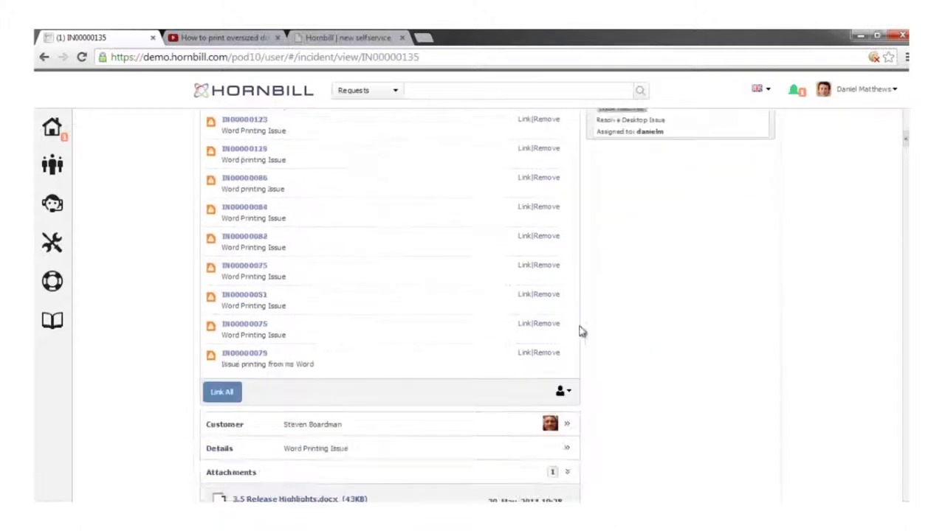
scroll(177, 402, up, 1)
scroll(177, 401, up, 5)
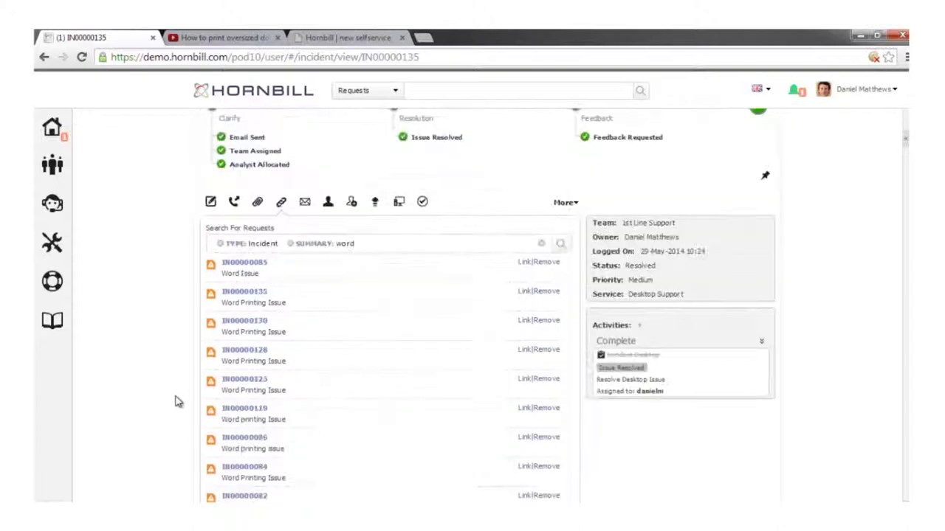
click(305, 267)
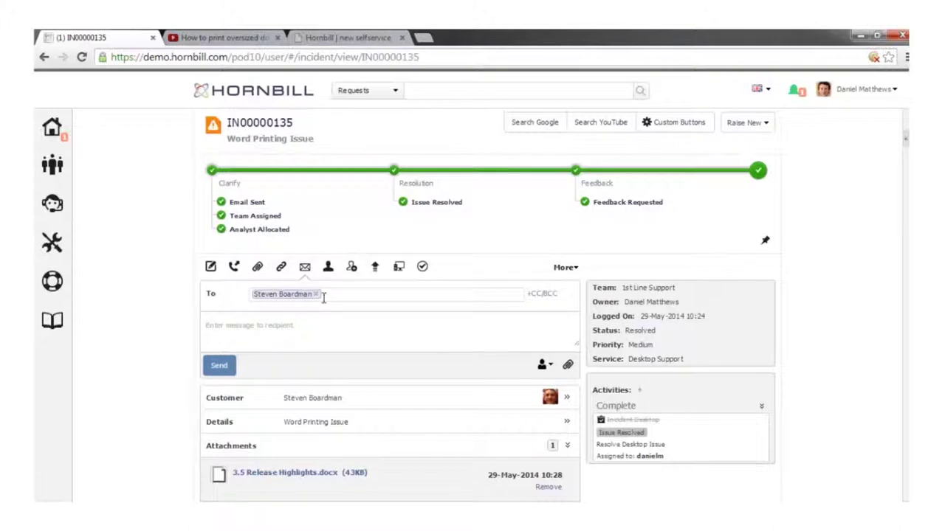
Step: Add CC/BCC fields and bring up the priority escalation form, checking assign and More actions
click(539, 295)
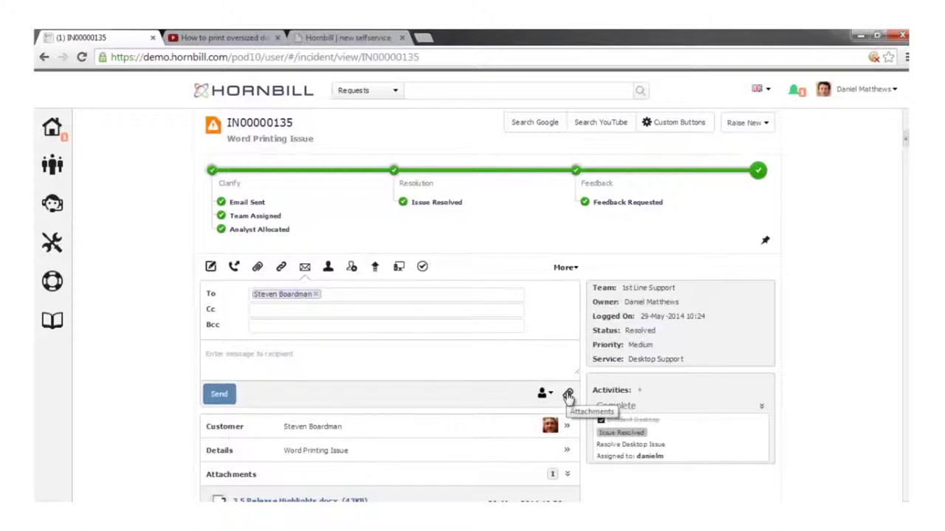
click(352, 268)
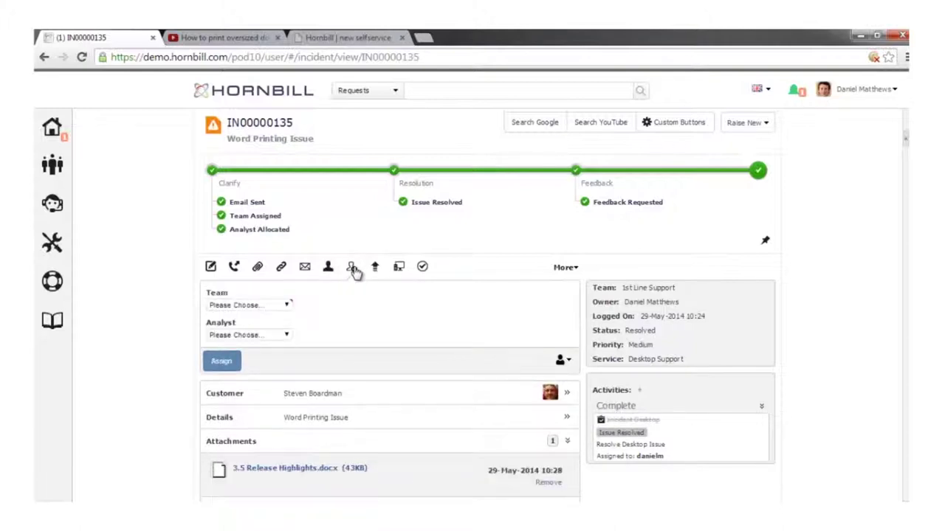
click(374, 269)
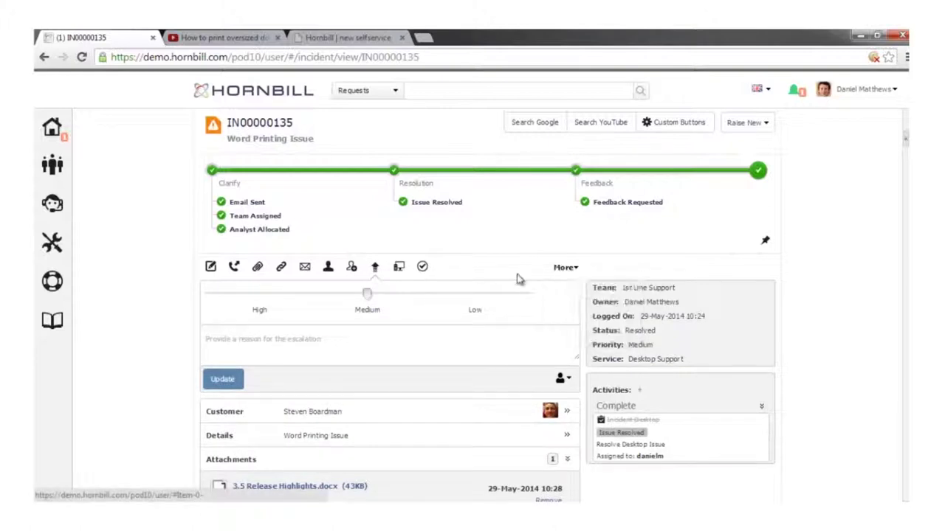
click(559, 273)
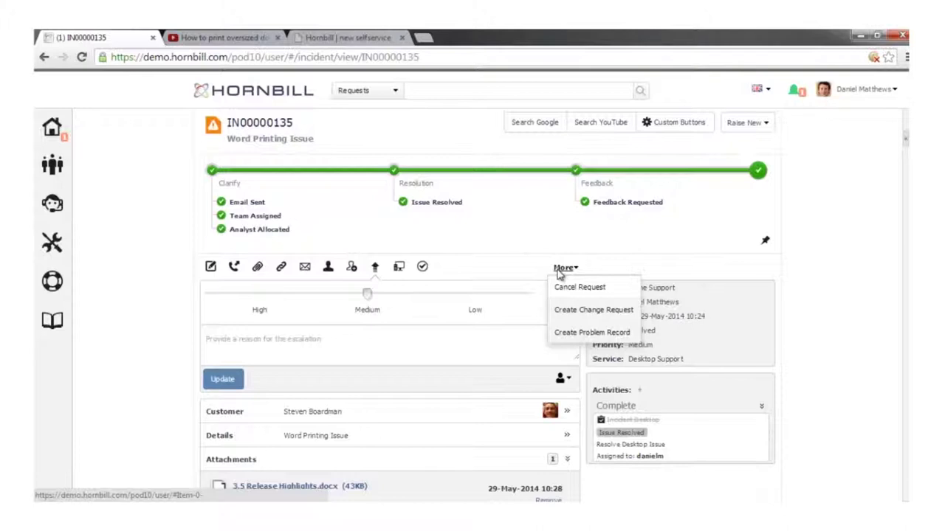
click(430, 91)
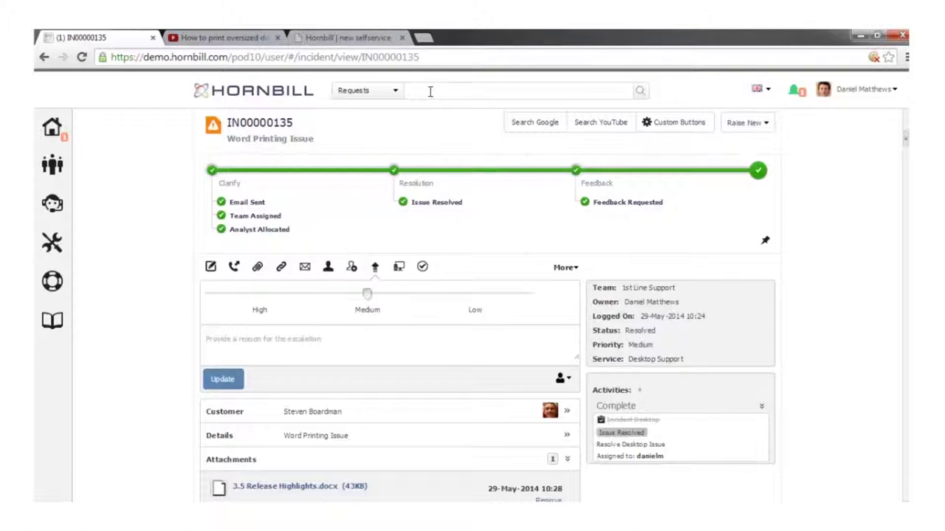
Step: Search for request '*54' and open incident IN00000054
text(i*54)
key(Return)
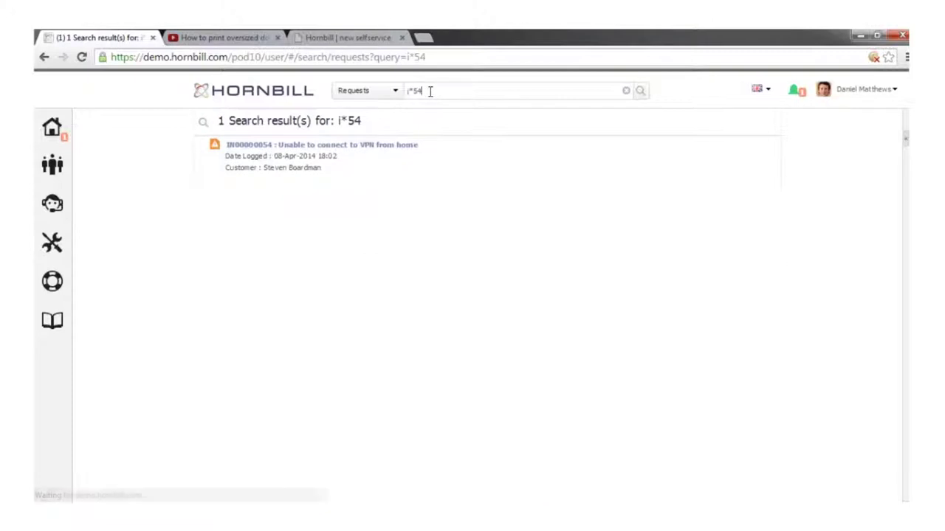
click(309, 151)
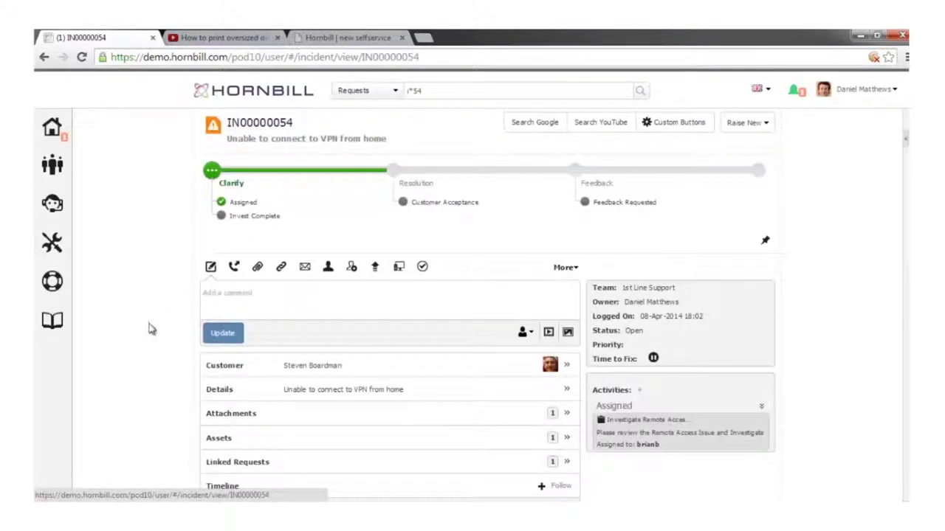
Step: Show all four comments on the VPN client bug post
scroll(153, 343, down, 4)
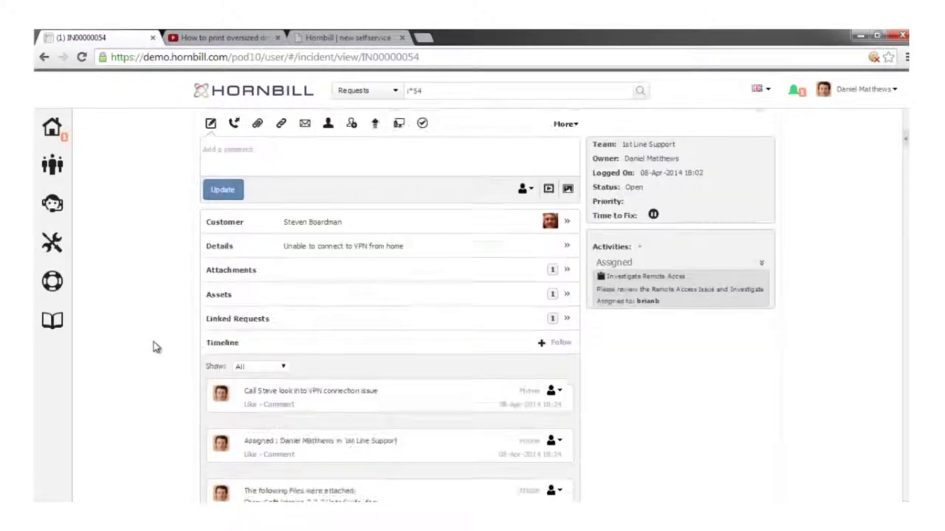
scroll(153, 347, down, 5)
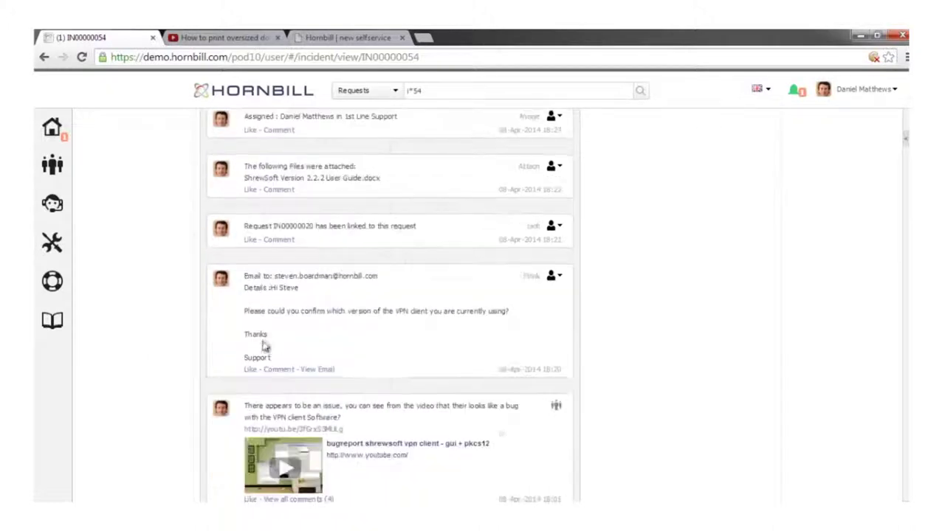
scroll(175, 354, down, 5)
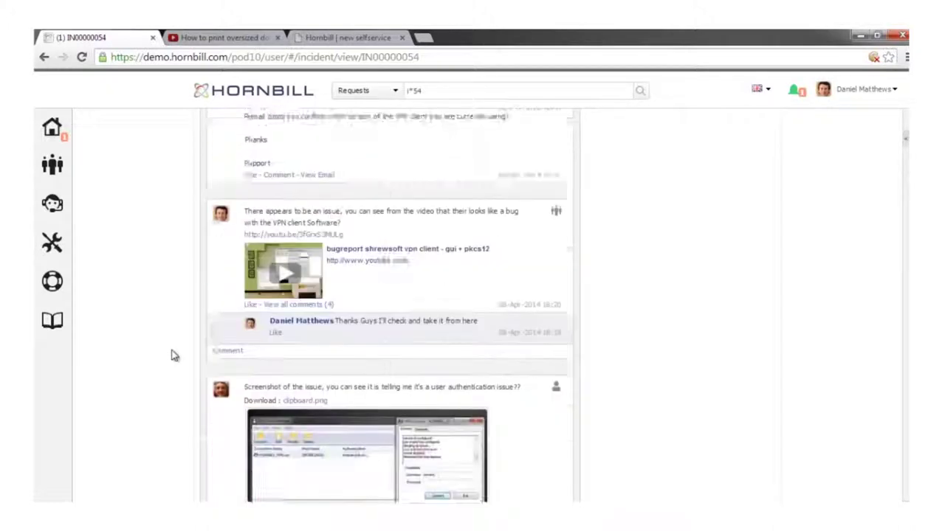
scroll(151, 286, up, 1)
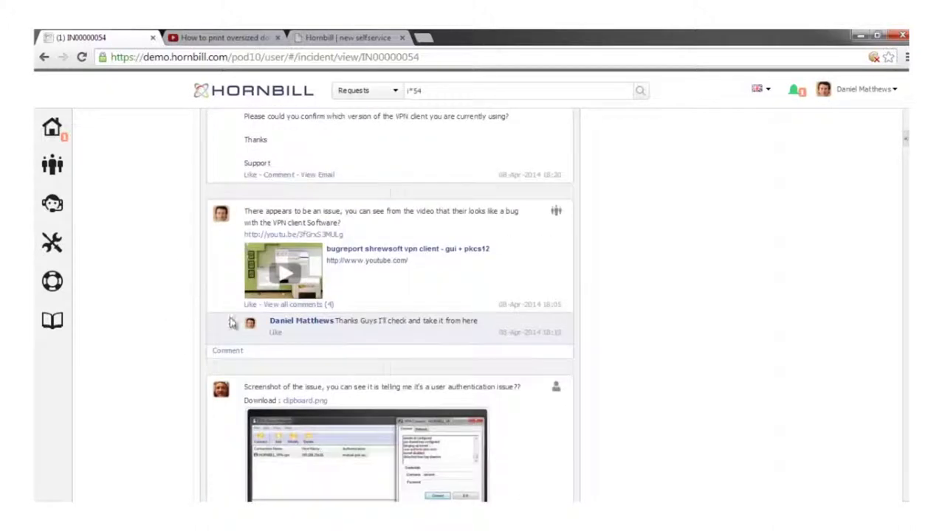
click(299, 306)
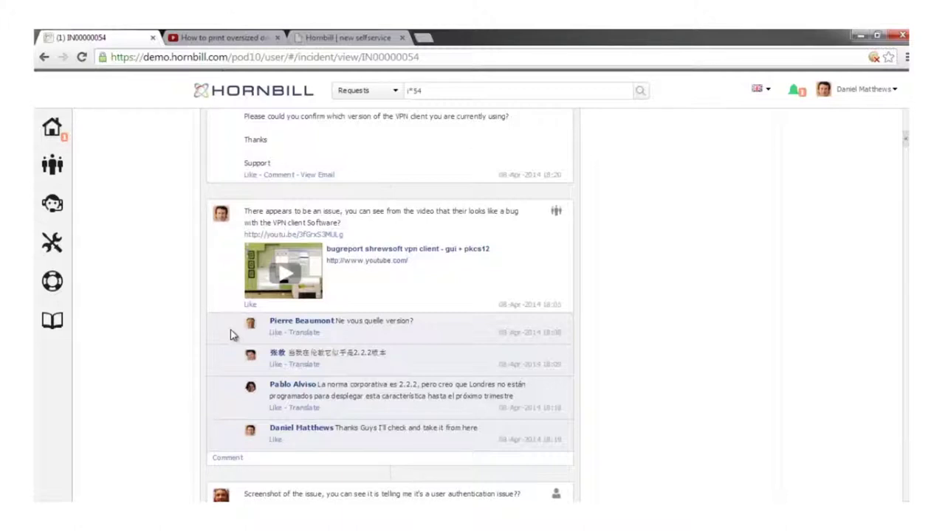
Step: Translate the French, Chinese and Spanish replies into English, then return to the top
click(299, 333)
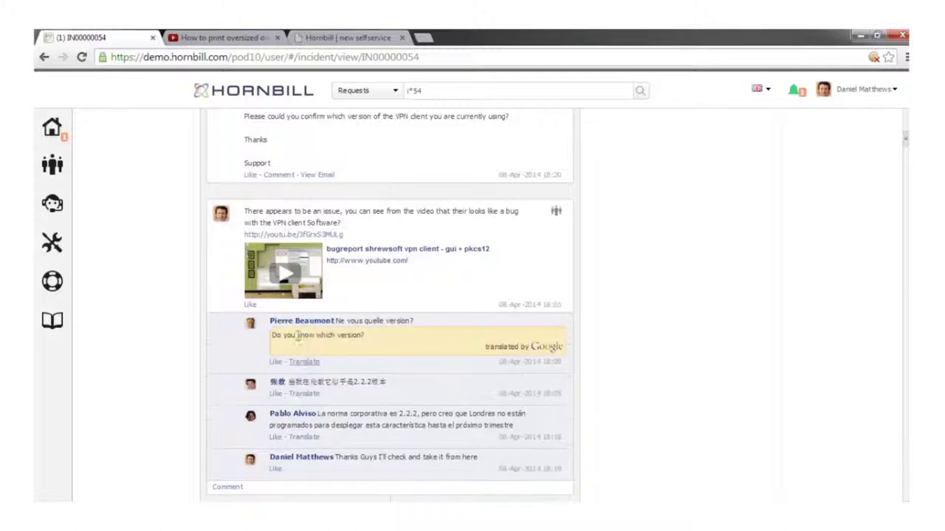
click(309, 393)
scroll(179, 408, down, 2)
click(314, 399)
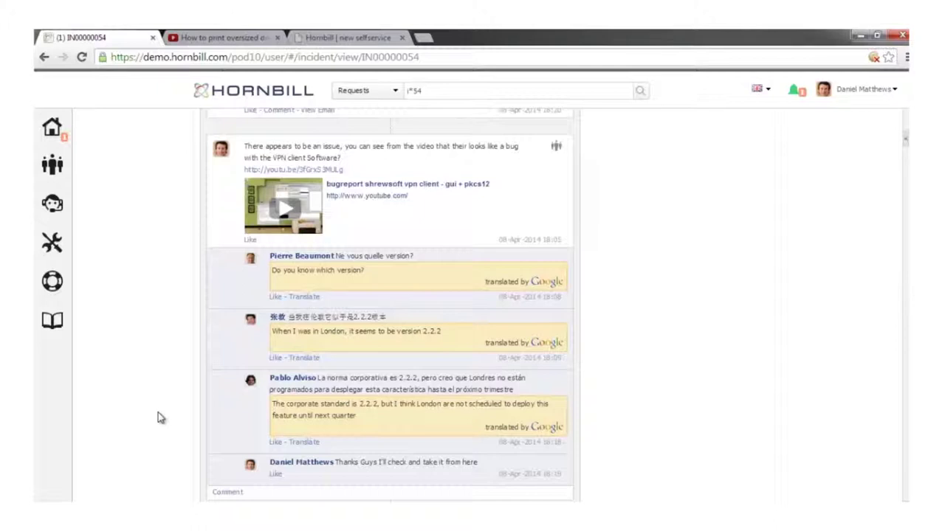
scroll(156, 410, up, 15)
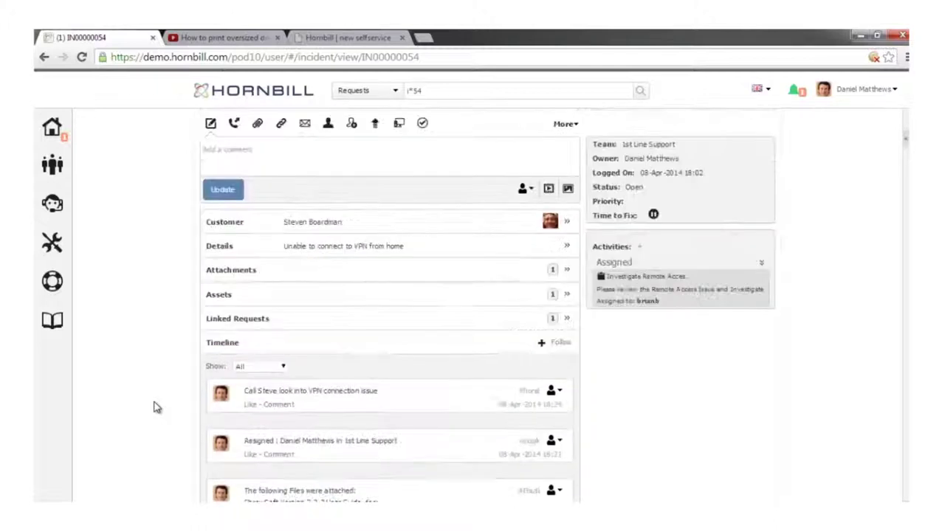
scroll(158, 369, up, 3)
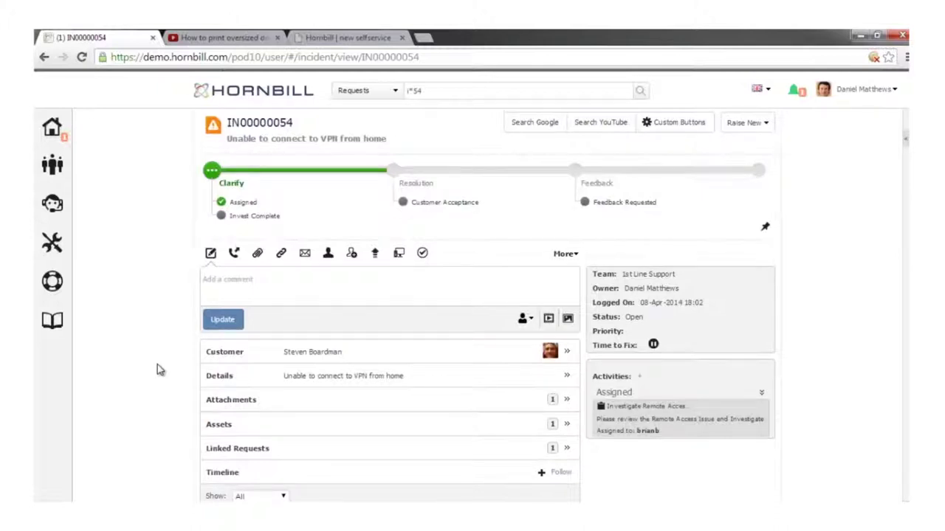
mouse_move(59, 205)
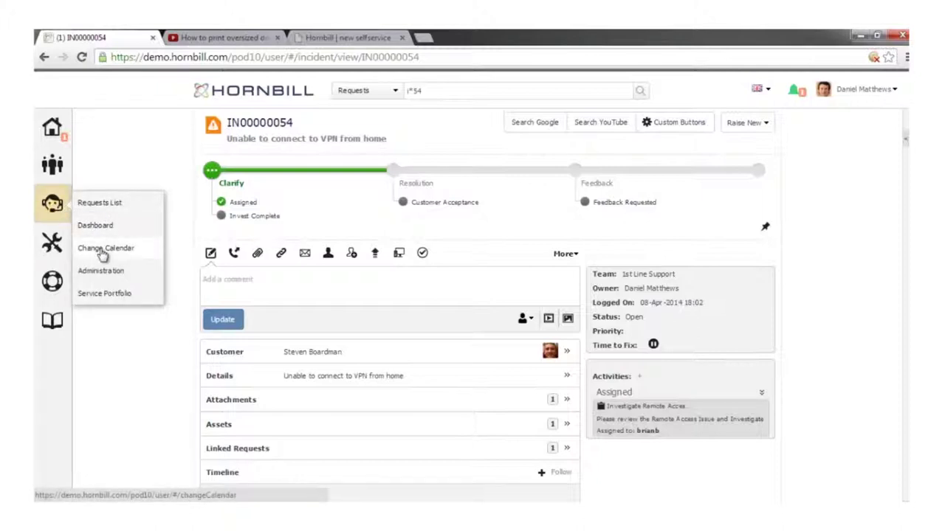
Step: Review the Administration tabs: Teams, Categories, Priorities, Operational Hours. Then go to the Dashboard
click(106, 273)
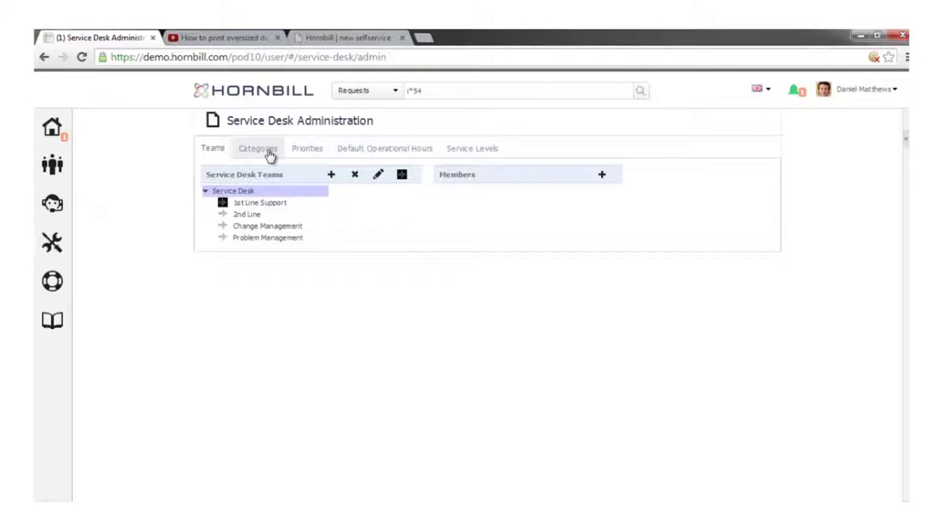
click(263, 204)
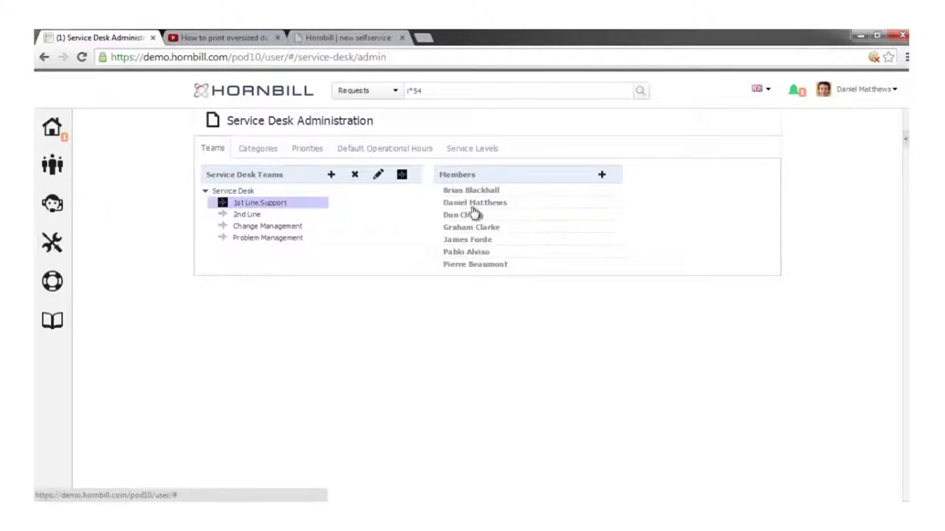
click(258, 149)
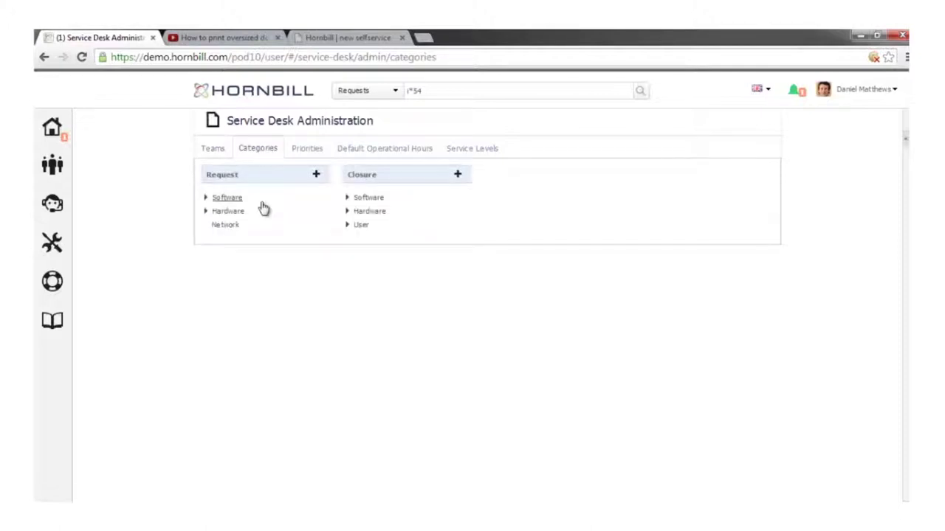
click(365, 200)
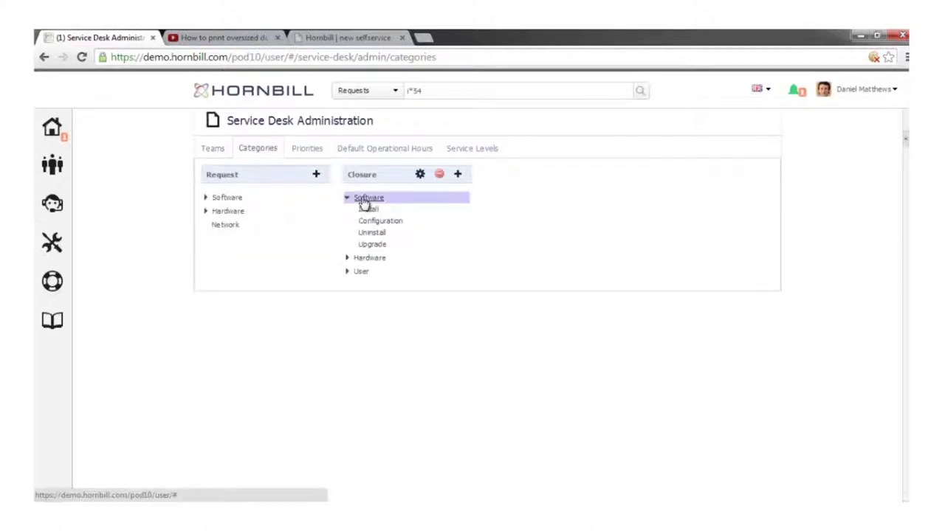
click(316, 152)
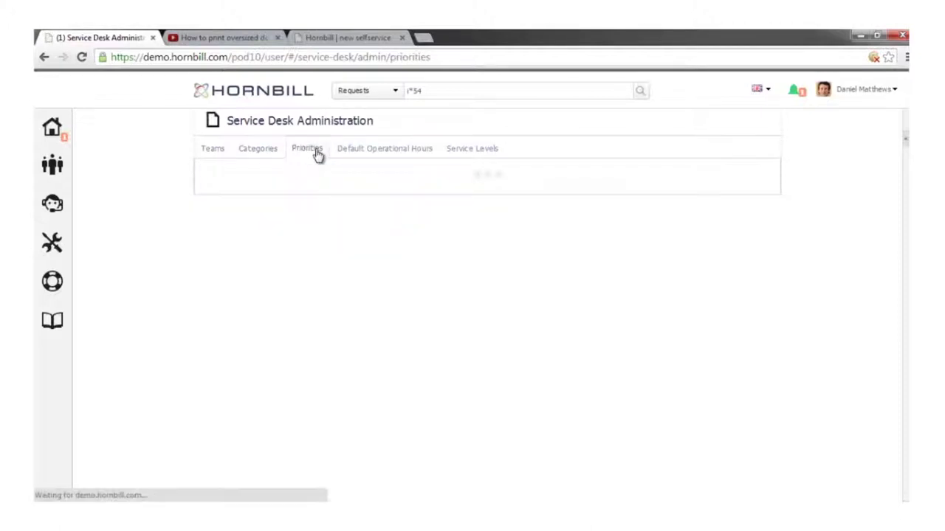
click(382, 153)
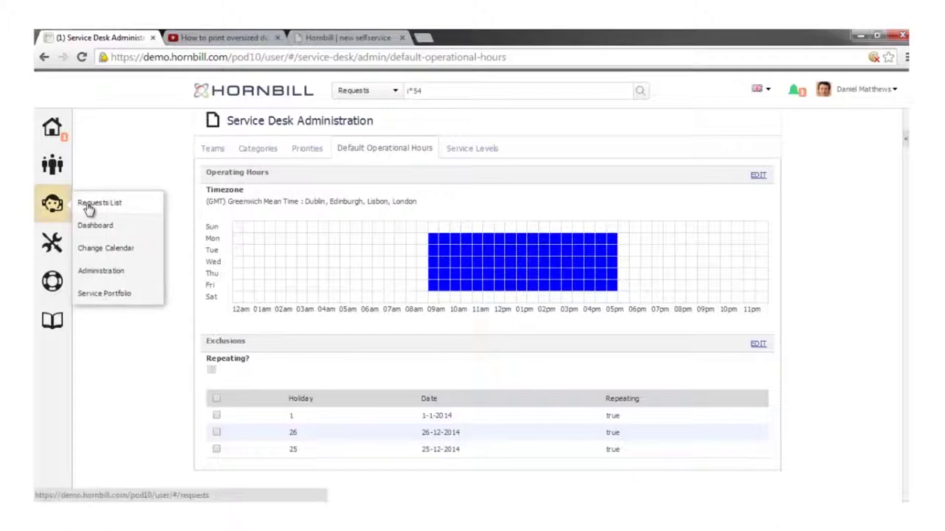
click(89, 227)
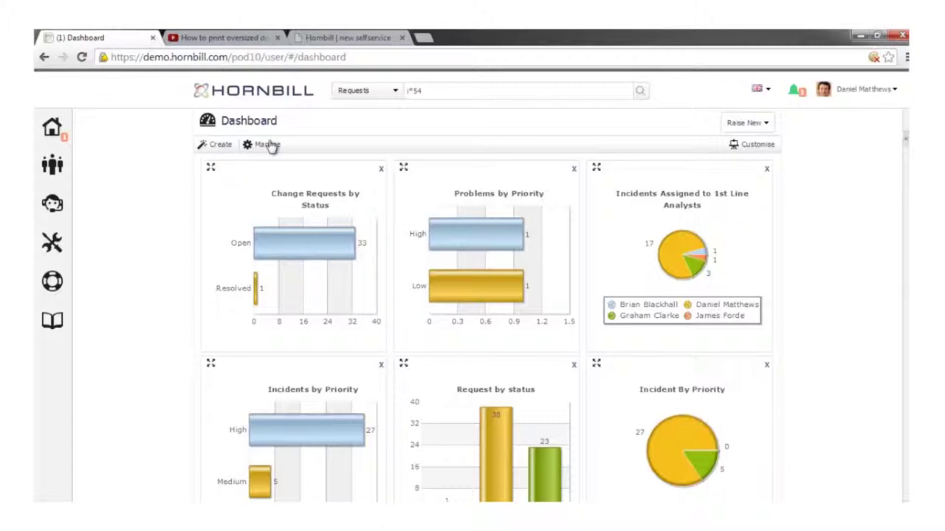
Step: Open and dismiss the Customise list of available dashboard charts
click(758, 146)
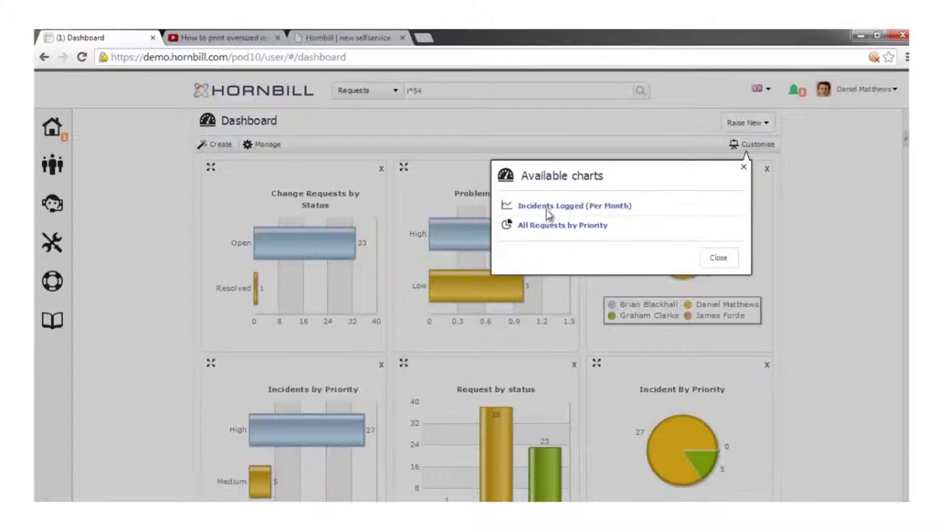
click(744, 170)
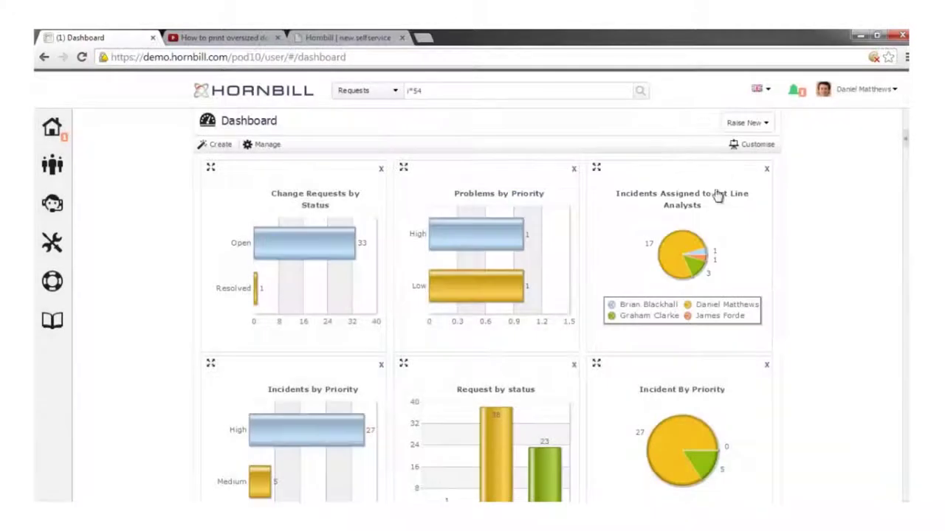
scroll(569, 304, down, 4)
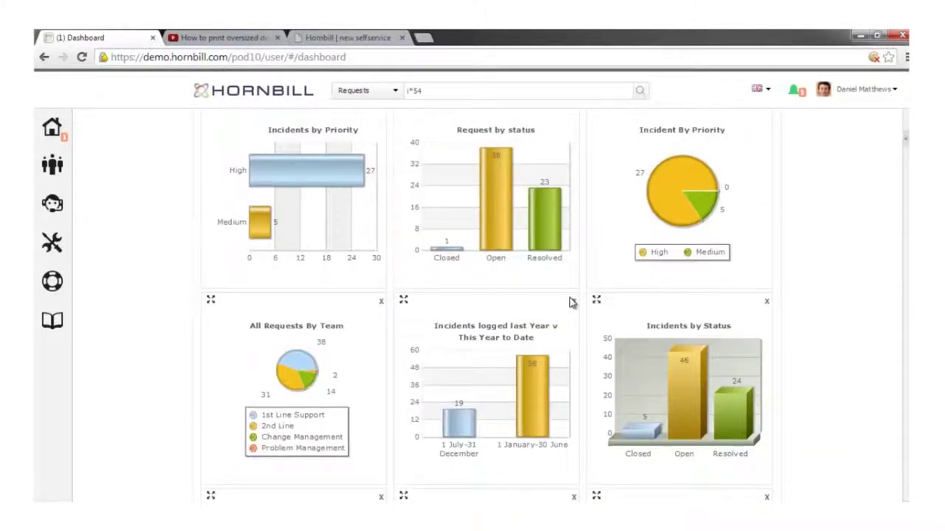
scroll(569, 302, up, 4)
Step: Move Problems by Priority to the top-right slot and drill into the 1st Line Analysts pie
drag(445, 168, 669, 270)
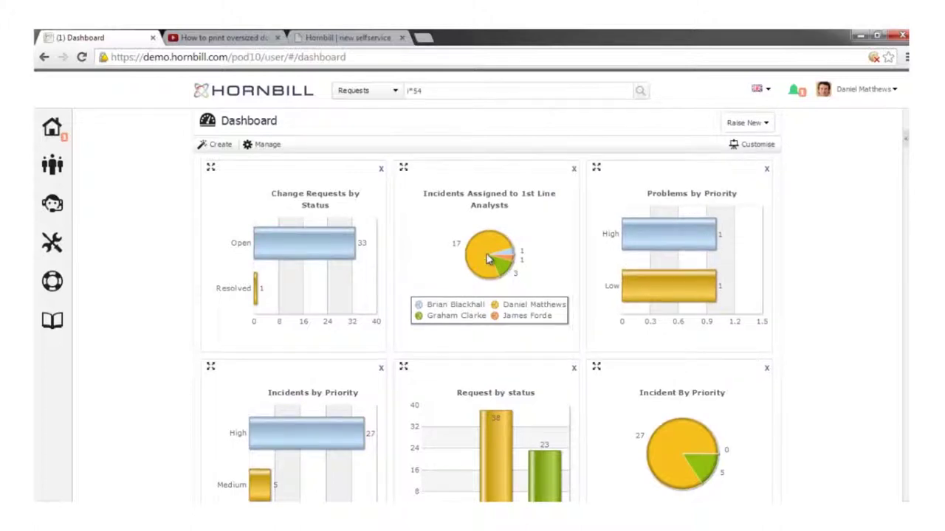
click(487, 257)
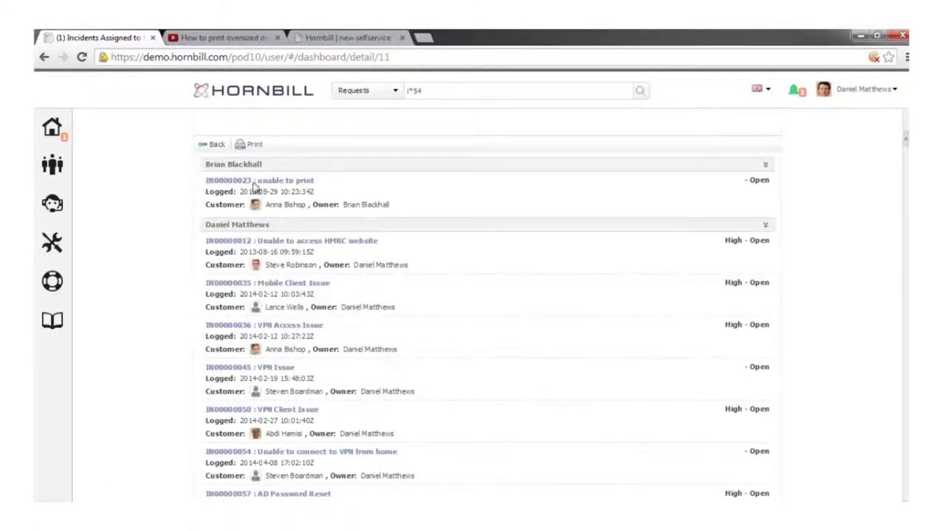
click(218, 147)
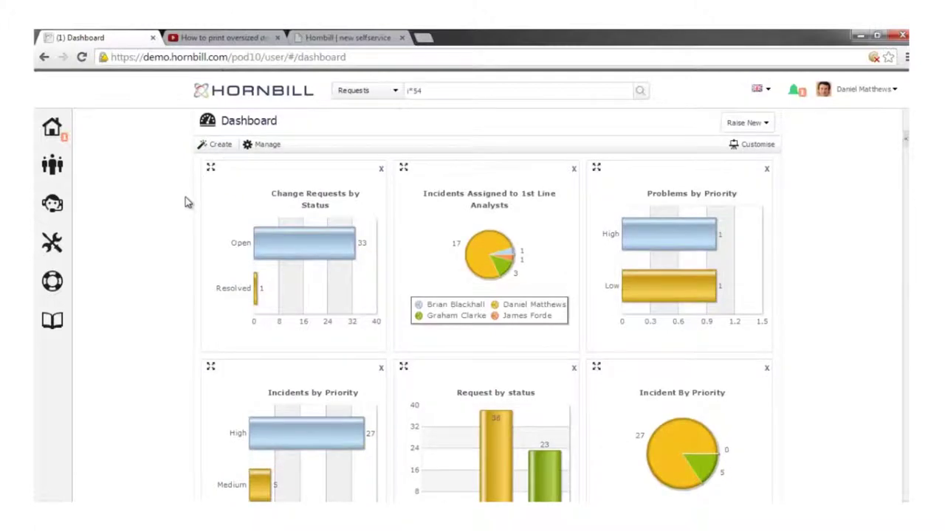
Step: Switch to the Hornbill Administration tab and open Reporting > Manage Measures
click(328, 39)
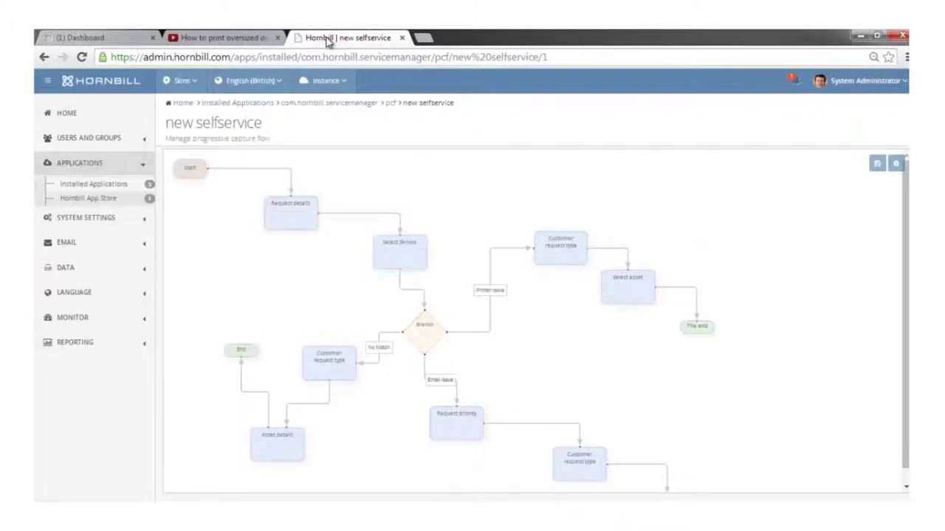
click(67, 350)
click(84, 369)
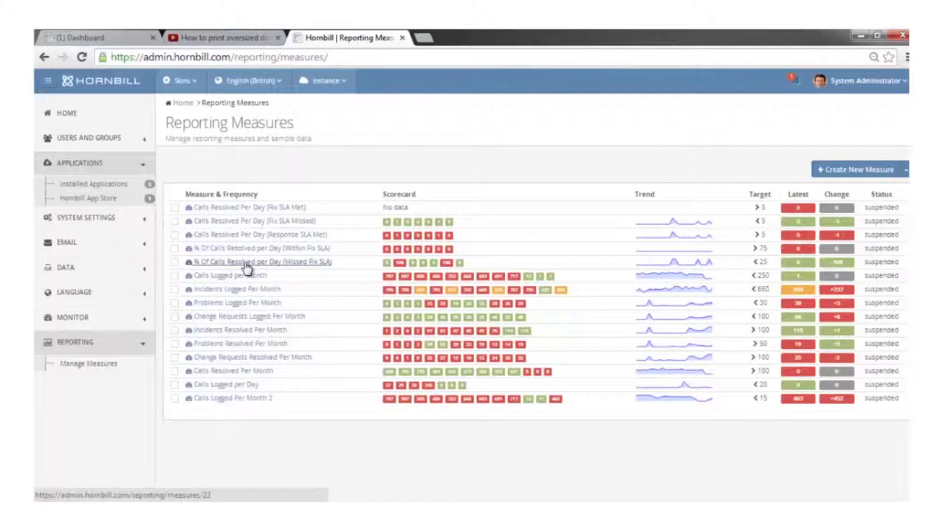
mouse_move(400, 264)
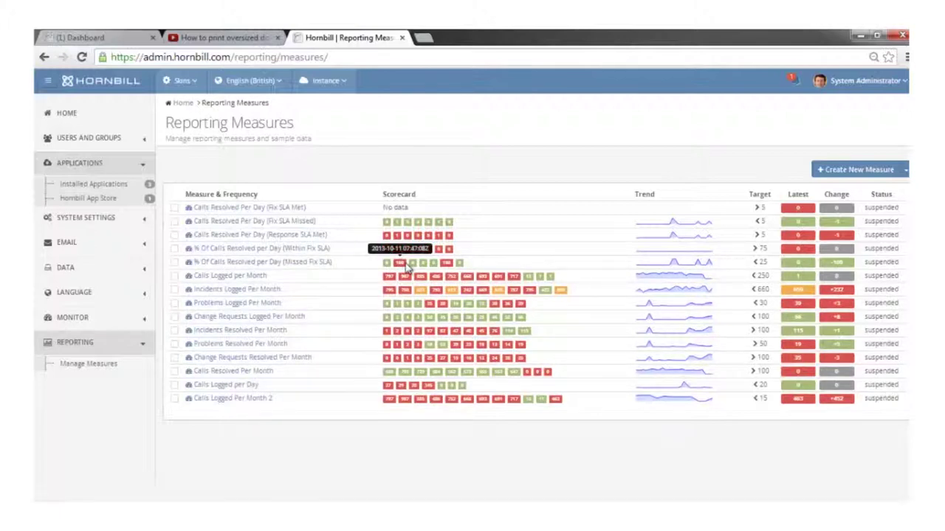
mouse_move(449, 271)
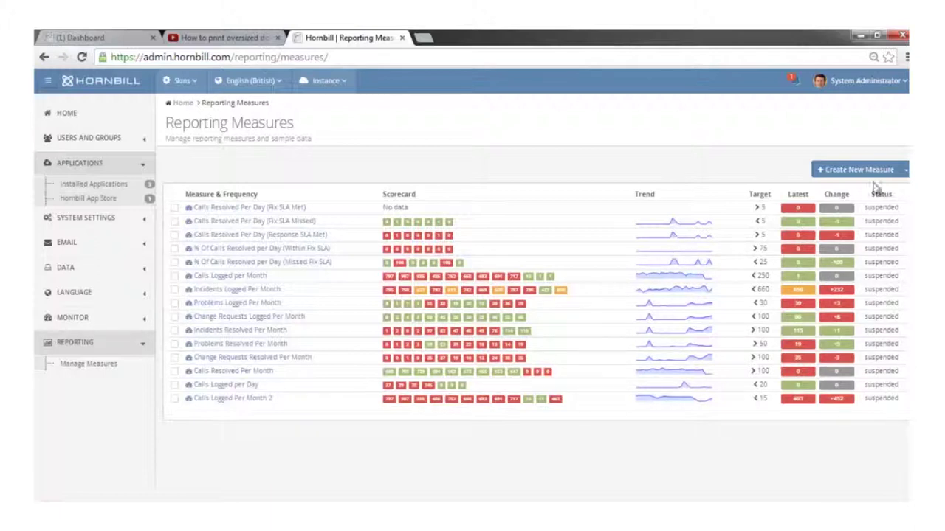
Step: Start a new reporting measure and leave its value aggregate as Count
click(890, 172)
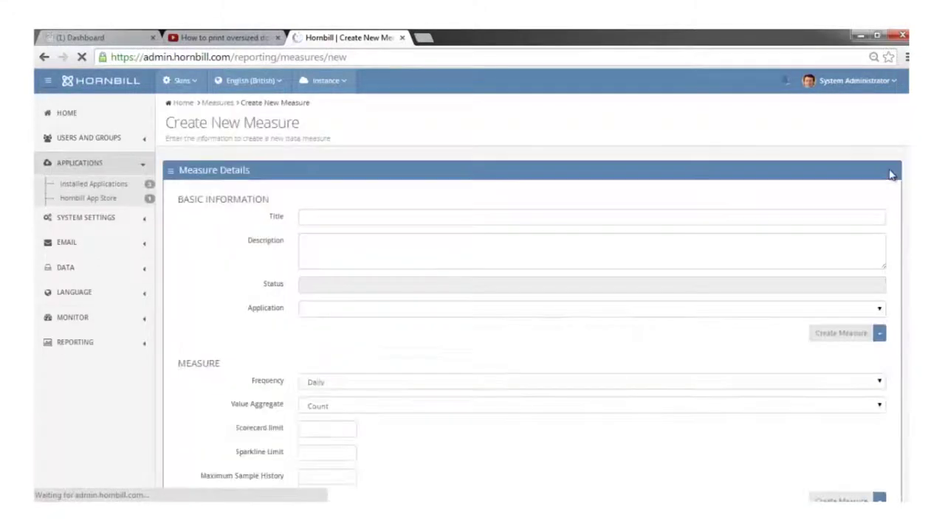
scroll(681, 323, down, 1)
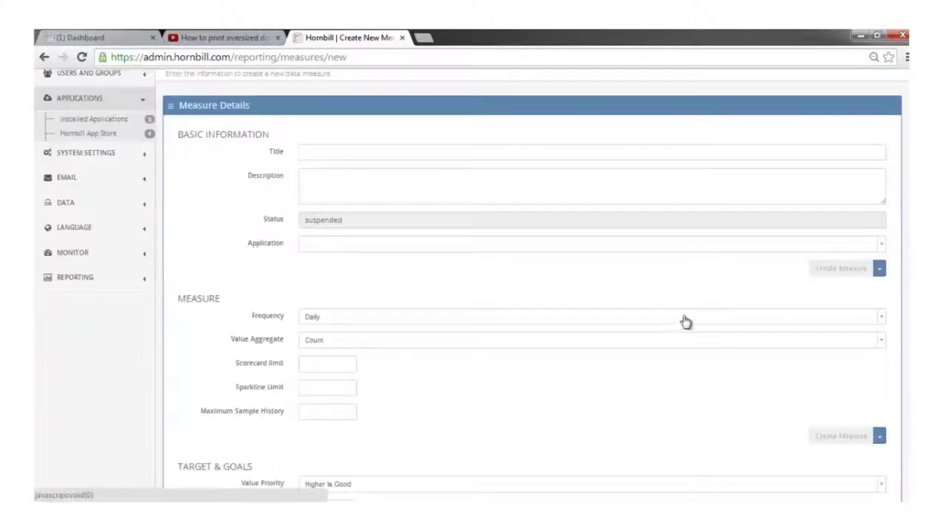
click(877, 345)
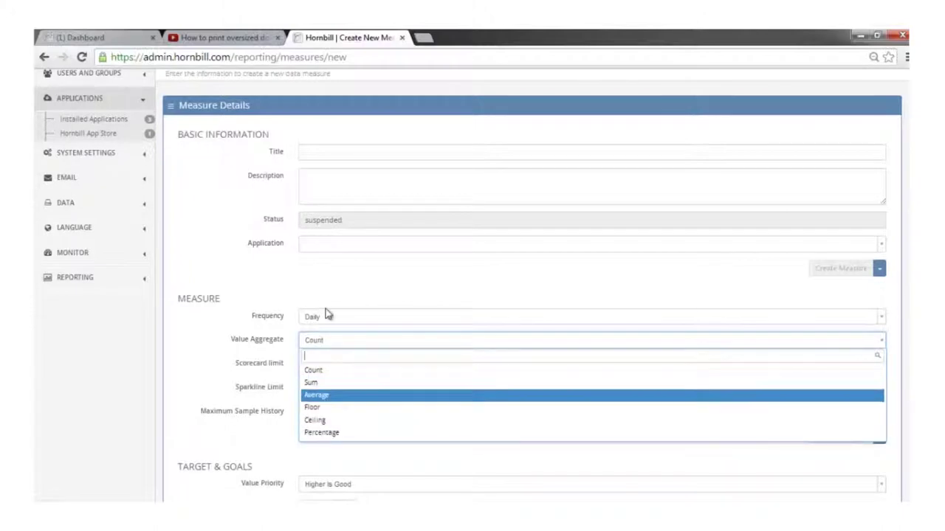
click(223, 224)
Step: Leave the form unsaved and return to Reporting > Manage Measures
scroll(221, 222, down, 1)
scroll(220, 218, up, 2)
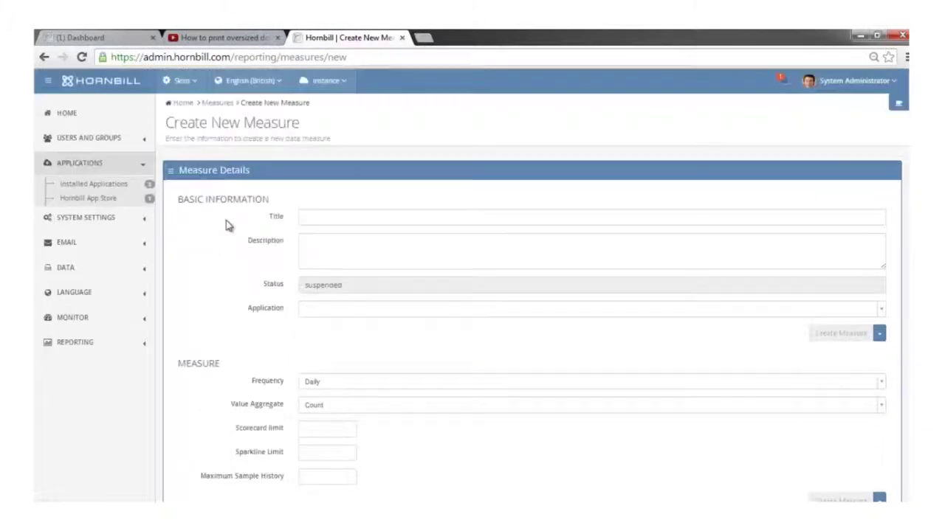
click(76, 345)
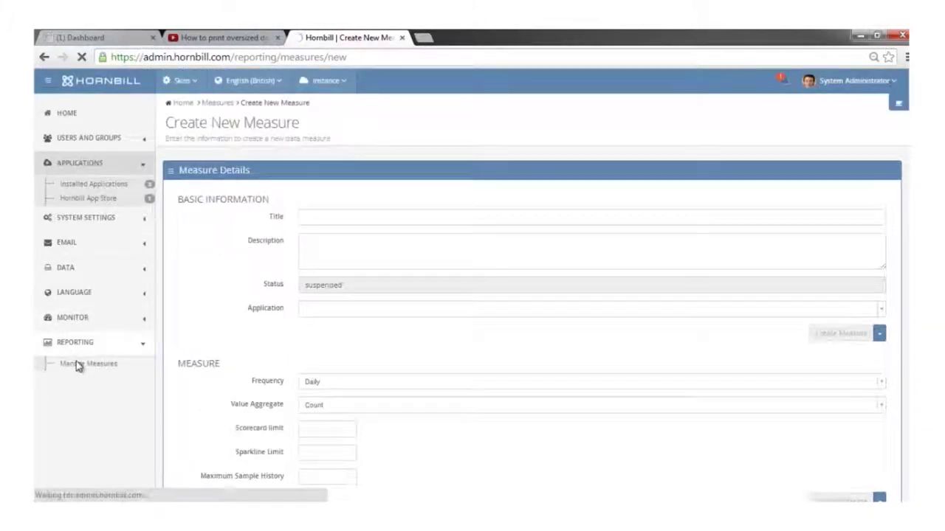
click(77, 363)
Step: Open the Requests List from the Dashboard tab and cancel the Export Request Data dialog
click(108, 33)
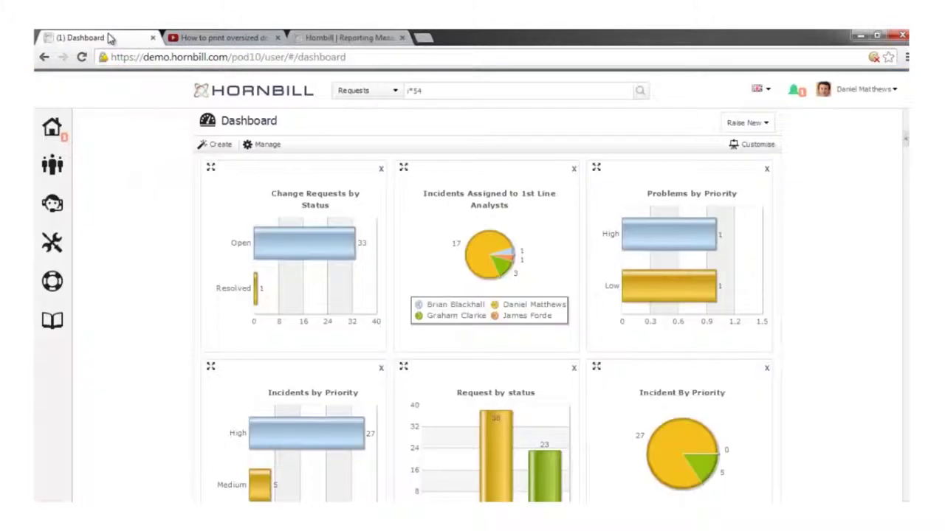
click(52, 204)
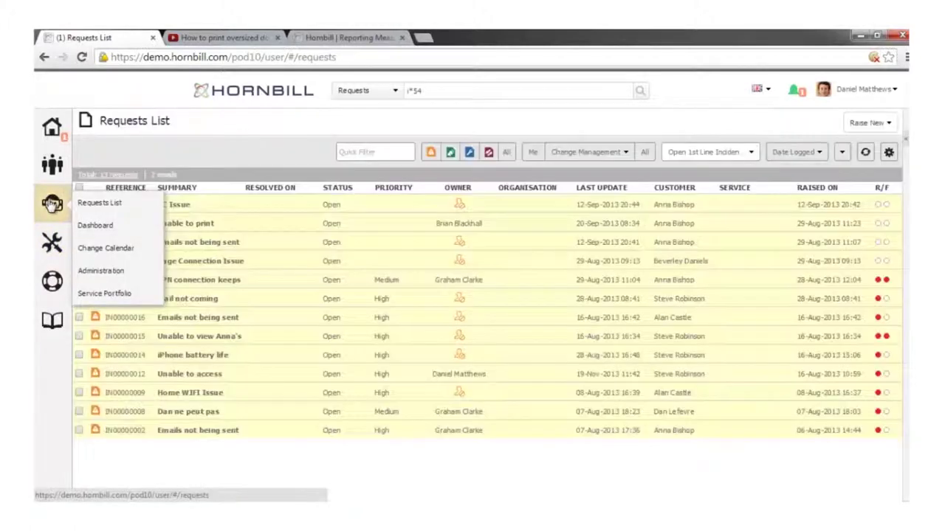
click(841, 152)
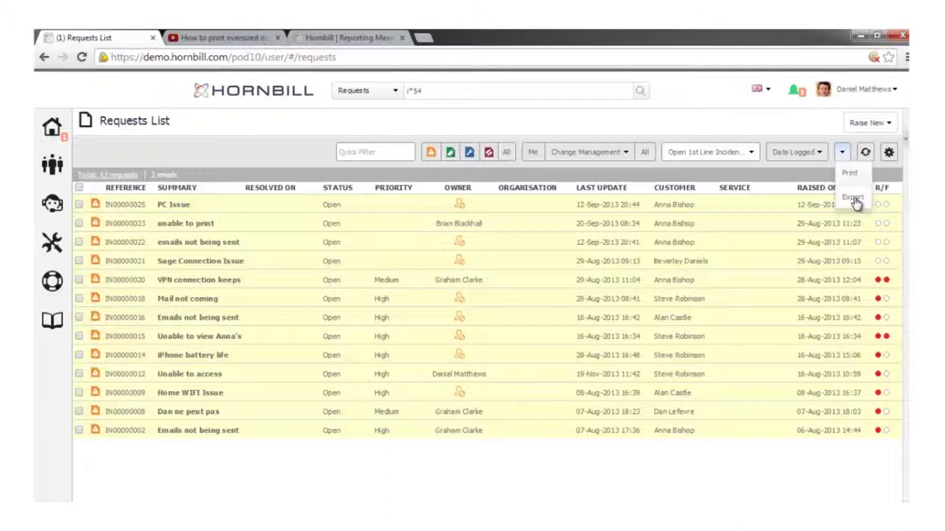
click(853, 199)
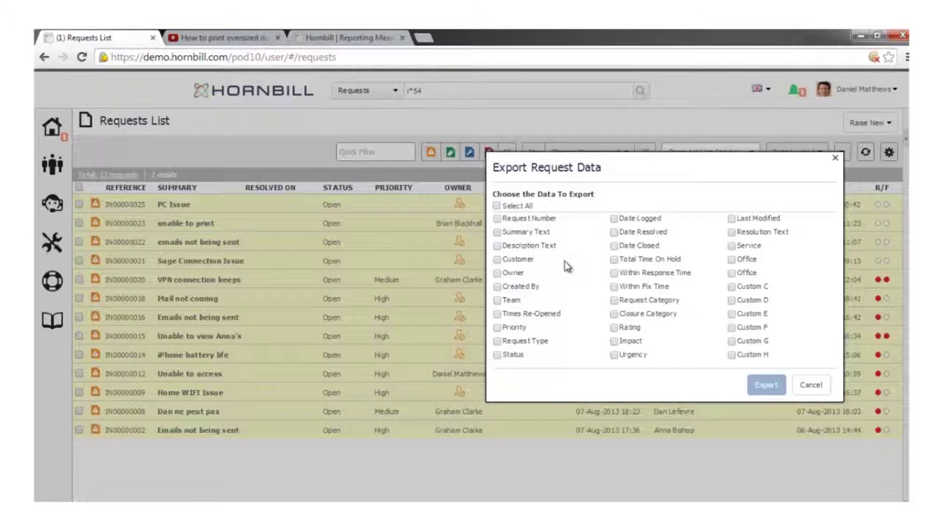
click(810, 385)
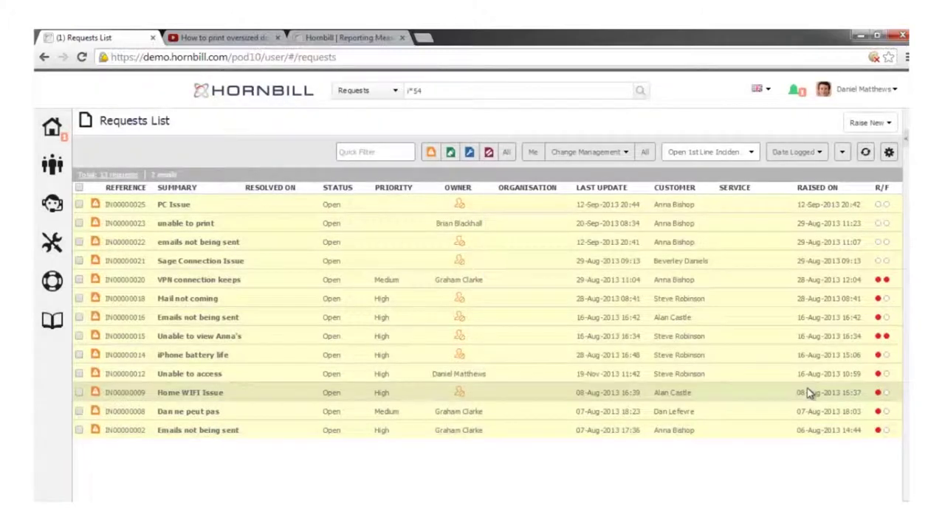
Step: Open Asset Management from the tools menu and view the PC-23112 asset record
mouse_move(49, 214)
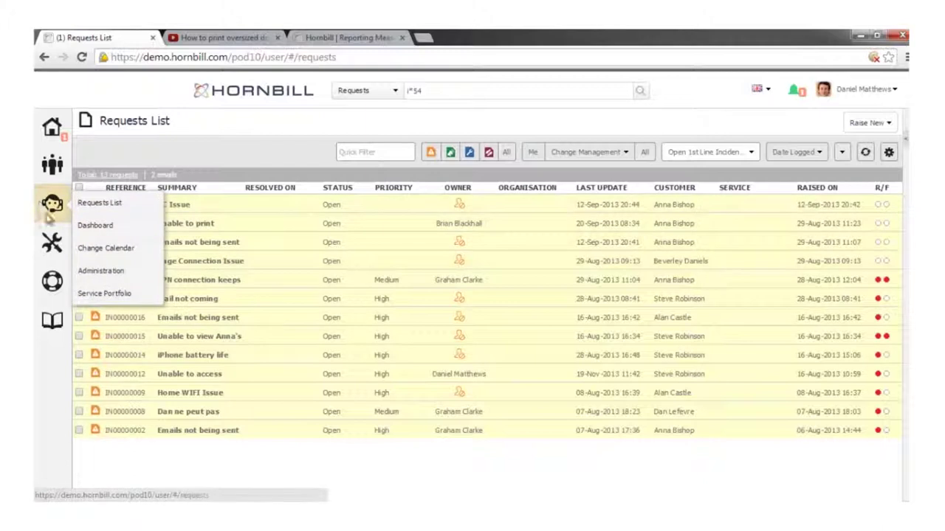
mouse_move(50, 242)
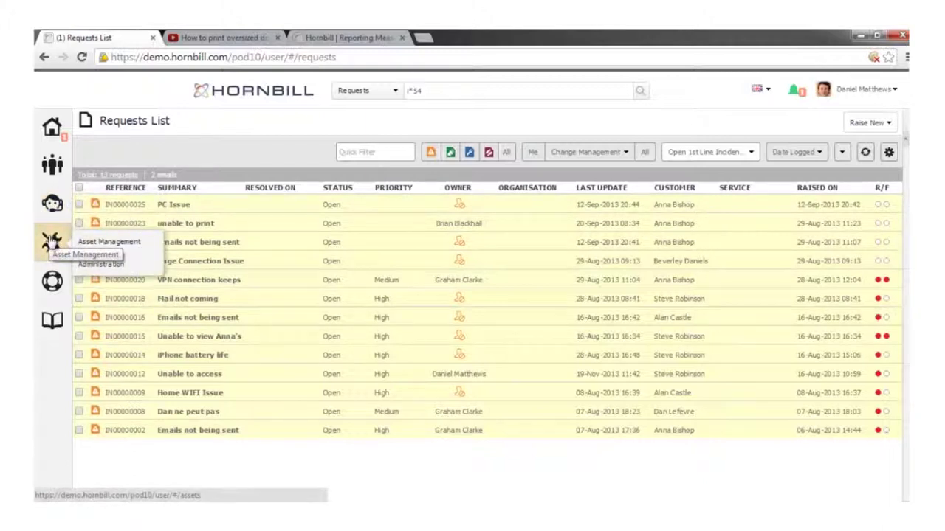
click(92, 246)
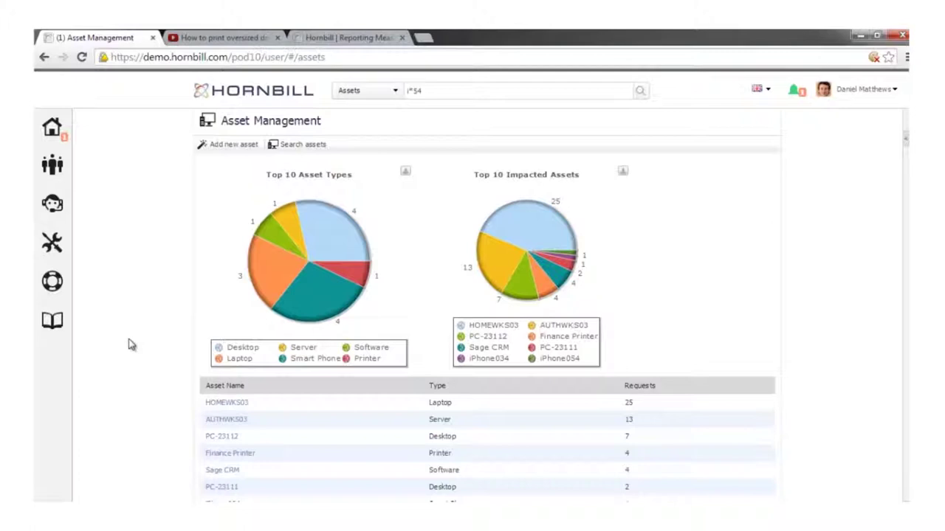
scroll(131, 344, down, 1)
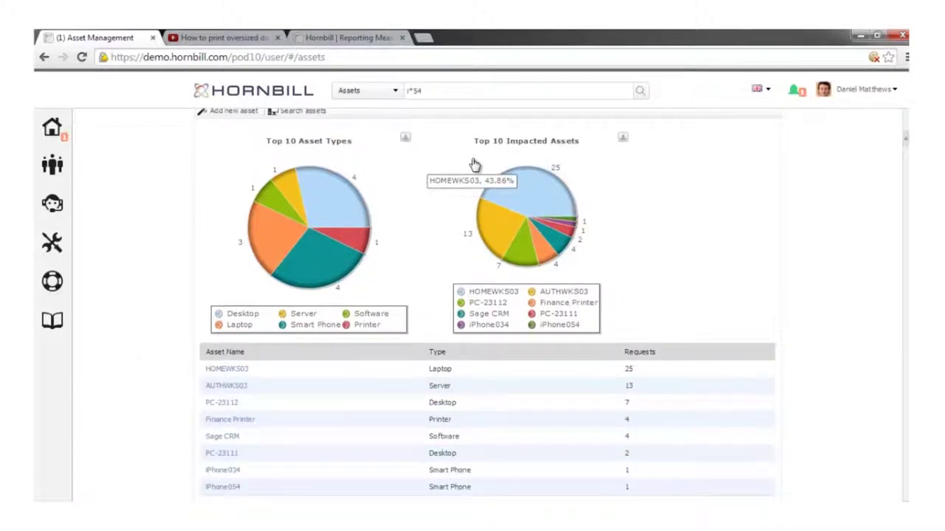
click(227, 404)
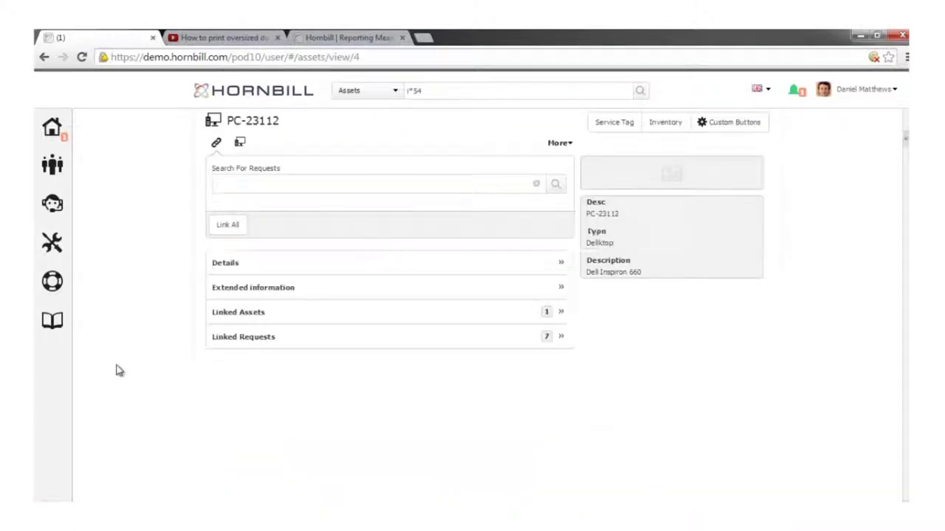
Step: Expand PC-23112's Details and Extended information to reveal its warranty and cost data
click(561, 262)
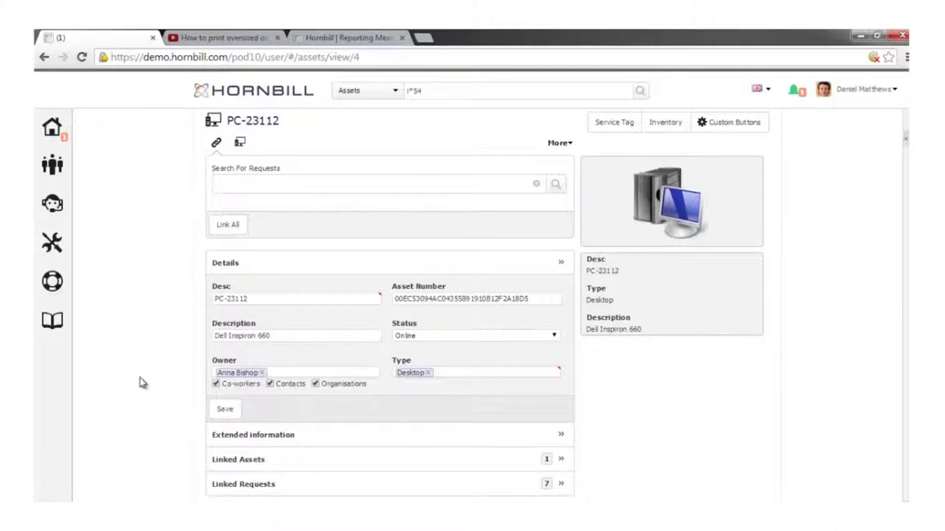
scroll(143, 382, down, 1)
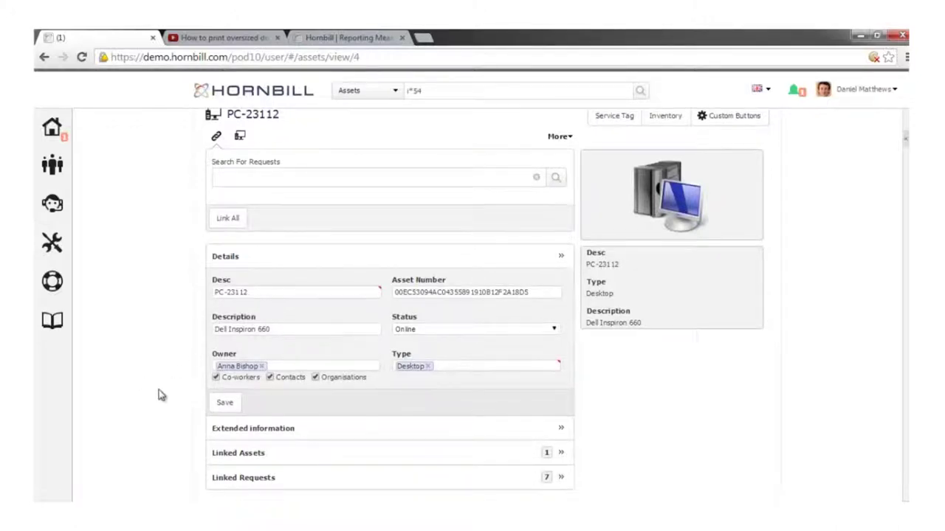
click(561, 428)
scroll(130, 362, down, 2)
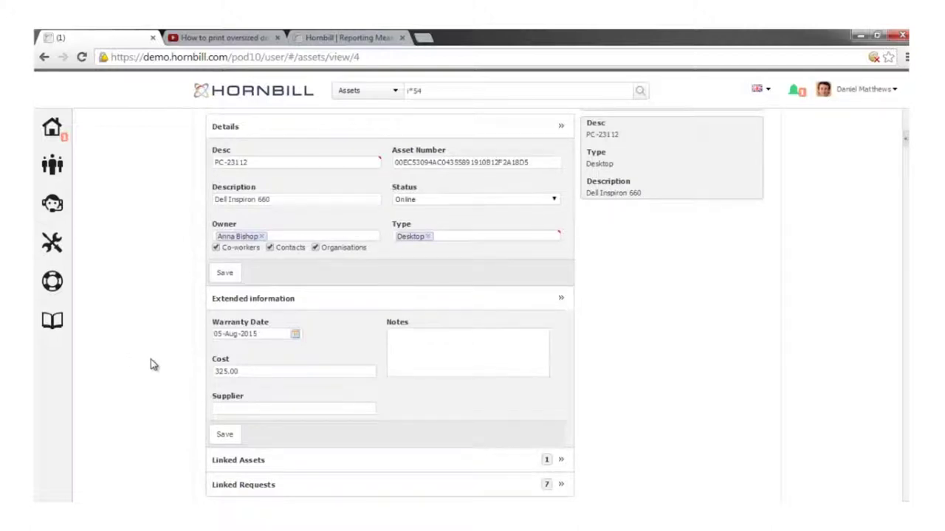
Step: Show PC-23112's linked asset AUTHWKS03 and its seven linked requests
click(560, 459)
scroll(184, 356, down, 1)
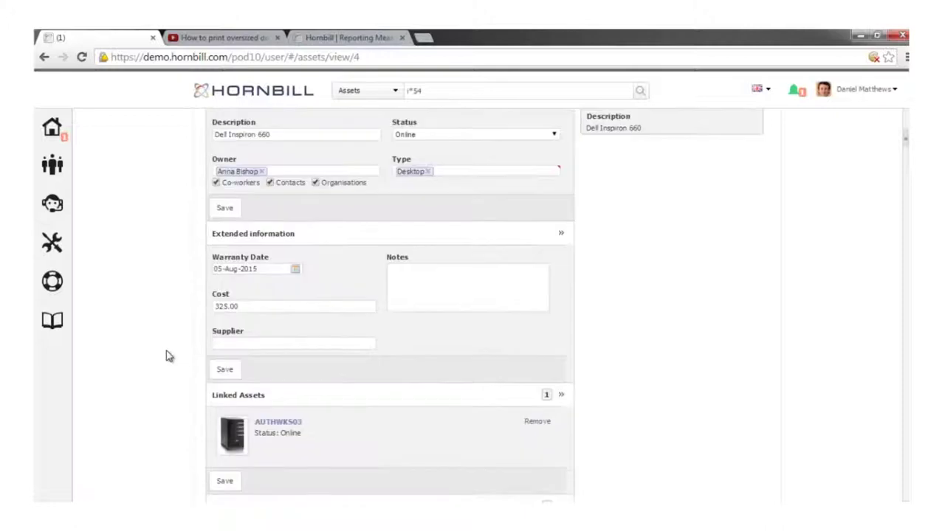
scroll(177, 406, down, 1)
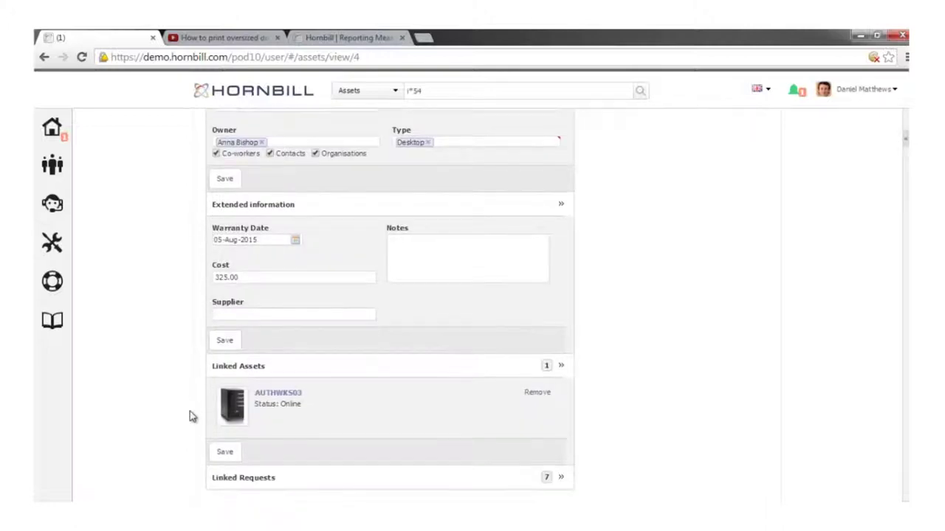
click(560, 478)
scroll(135, 365, down, 5)
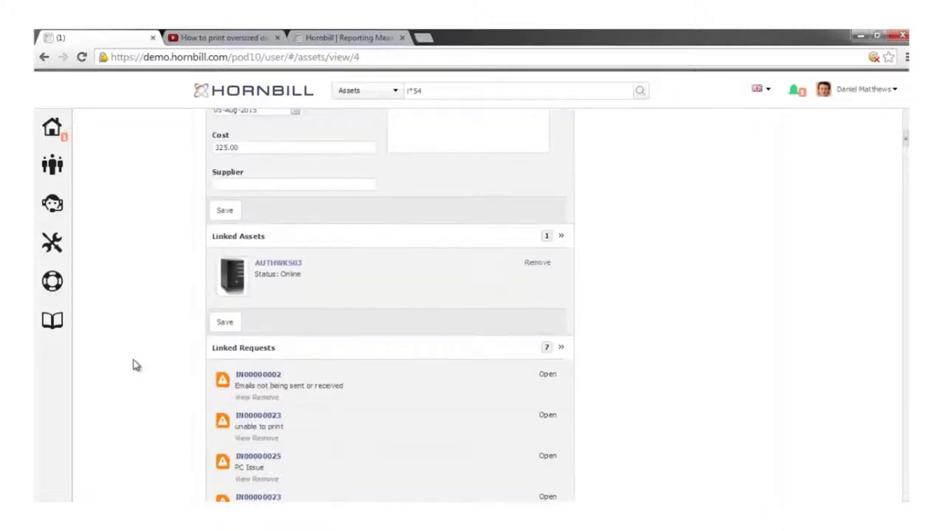
Step: Open PC-23112's hardware and licensing inventory in Certero AssetStudio
scroll(135, 365, up, 6)
scroll(135, 366, up, 2)
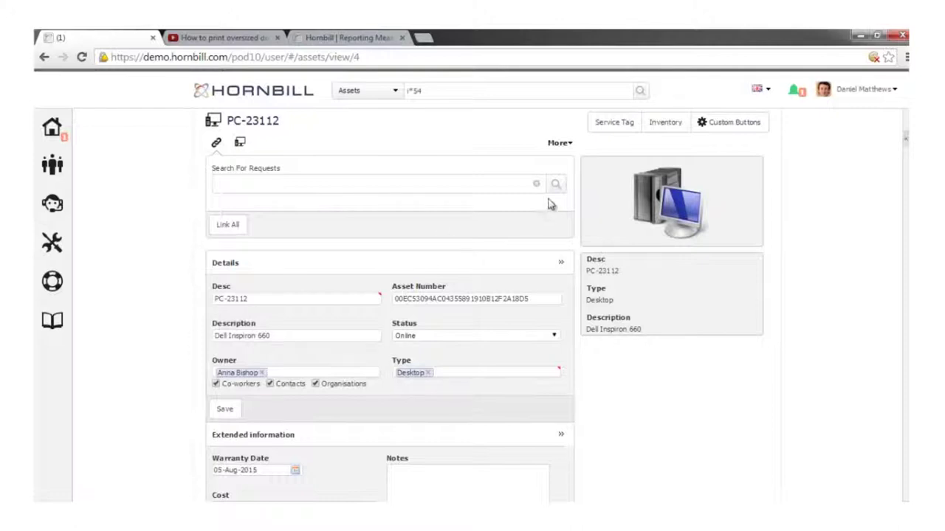
click(666, 131)
click(667, 131)
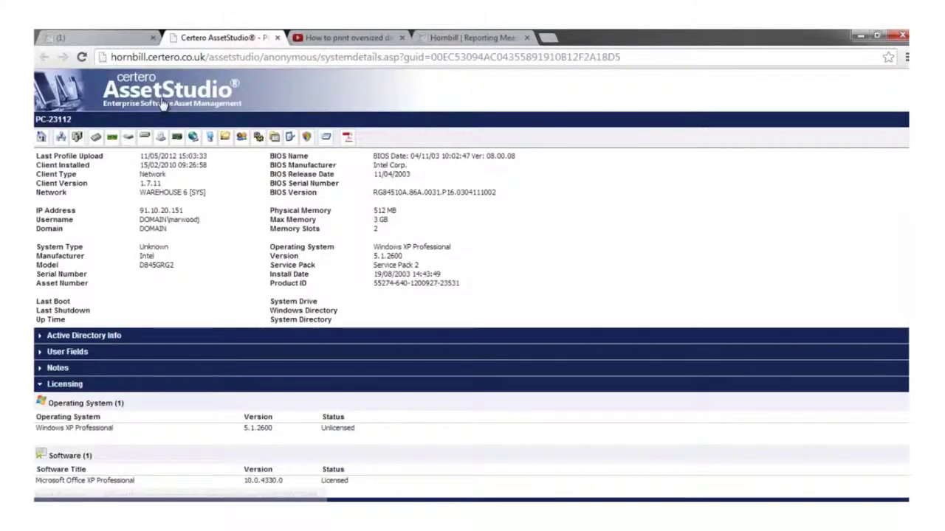
click(161, 139)
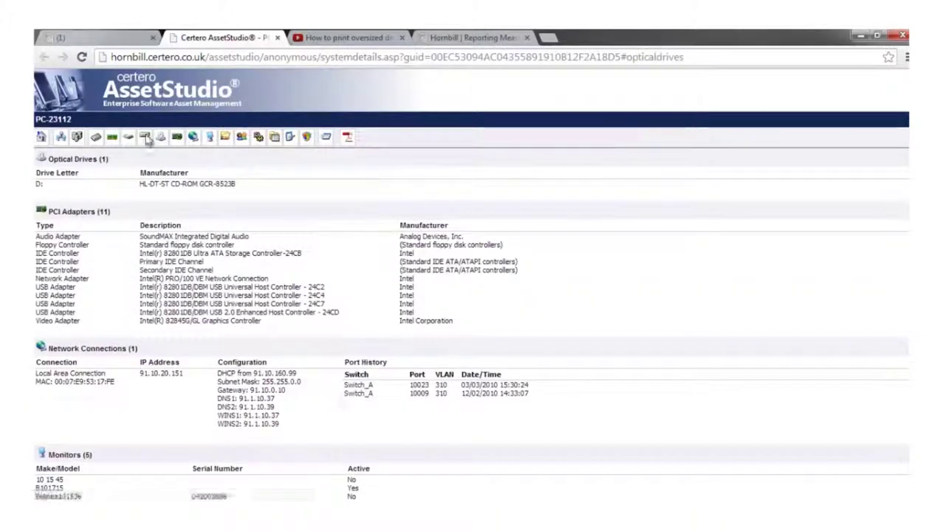
click(144, 138)
click(96, 140)
click(98, 140)
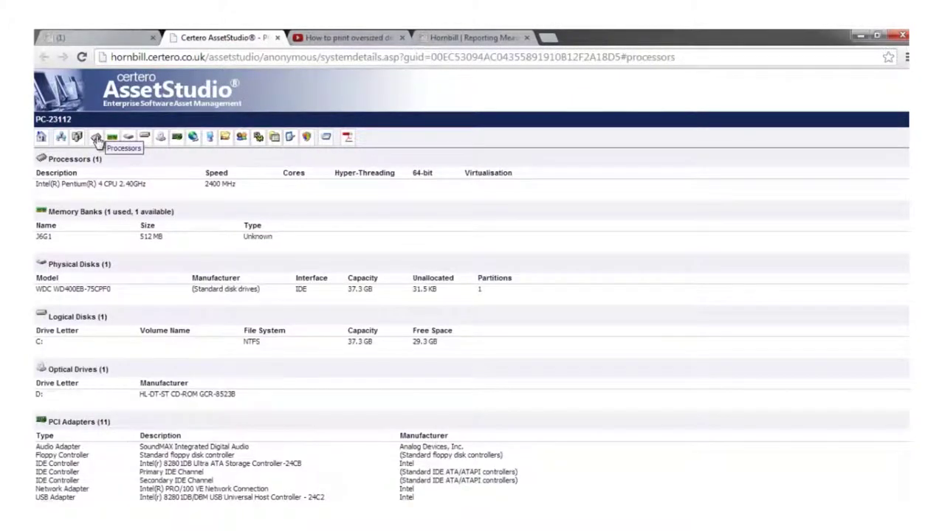
click(276, 37)
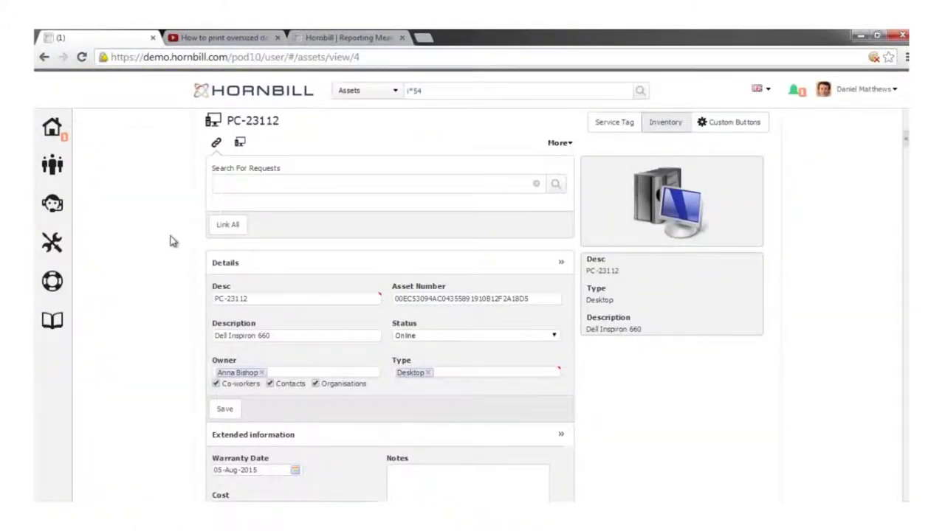
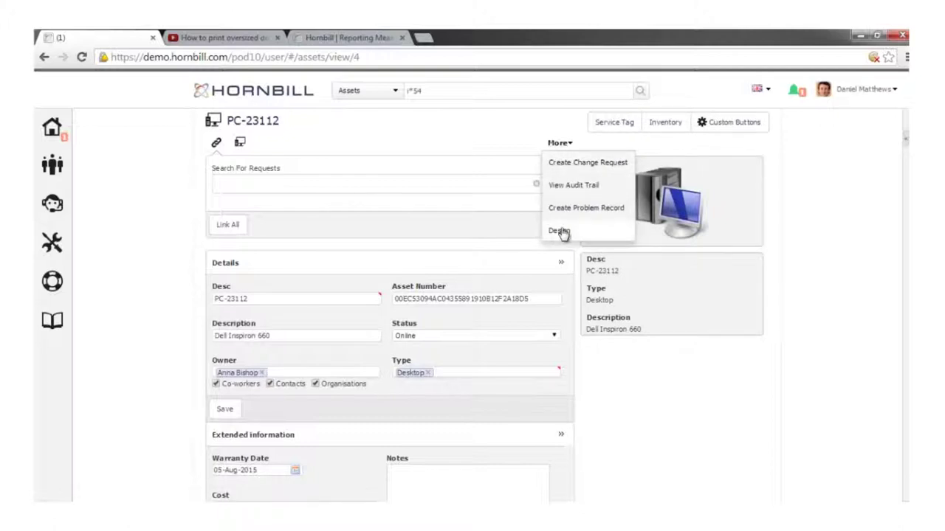
Step: Switch the asset form to design mode, move Asset Number to the top of Details, and view its properties
click(559, 231)
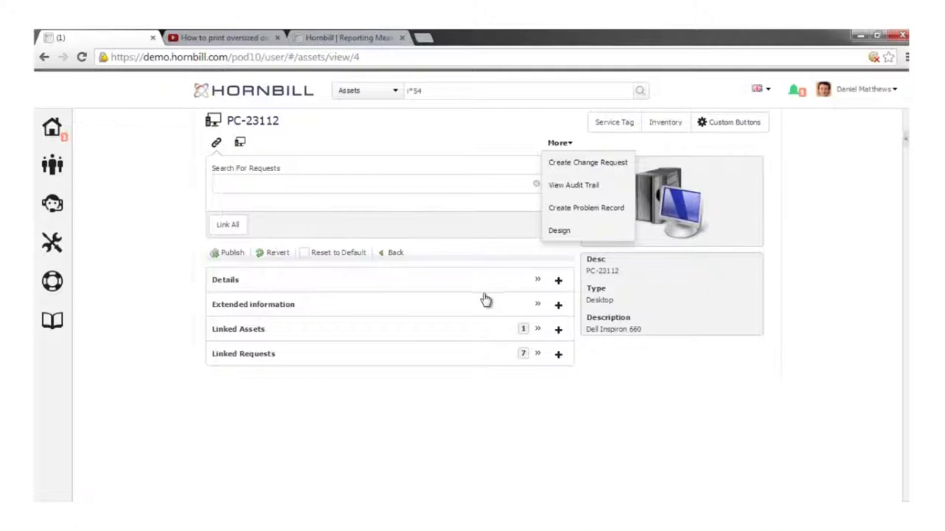
click(538, 282)
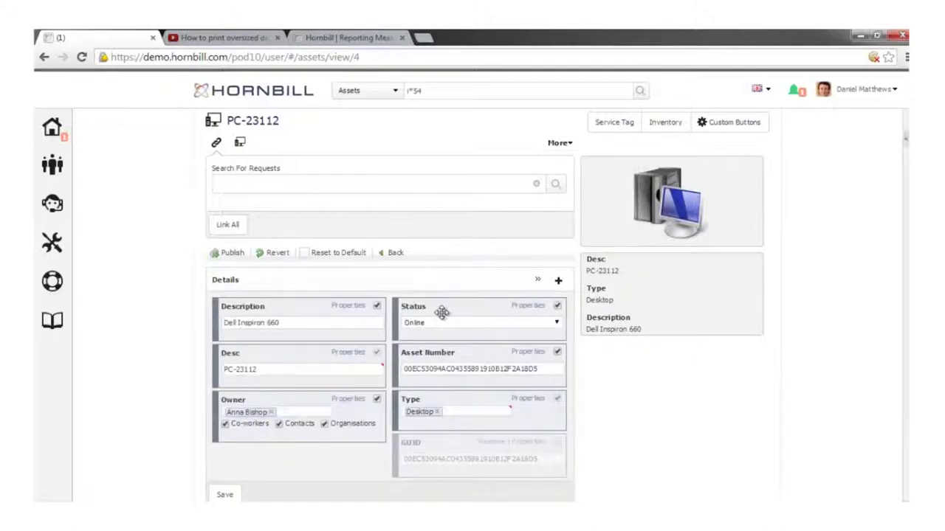
drag(464, 358, 289, 309)
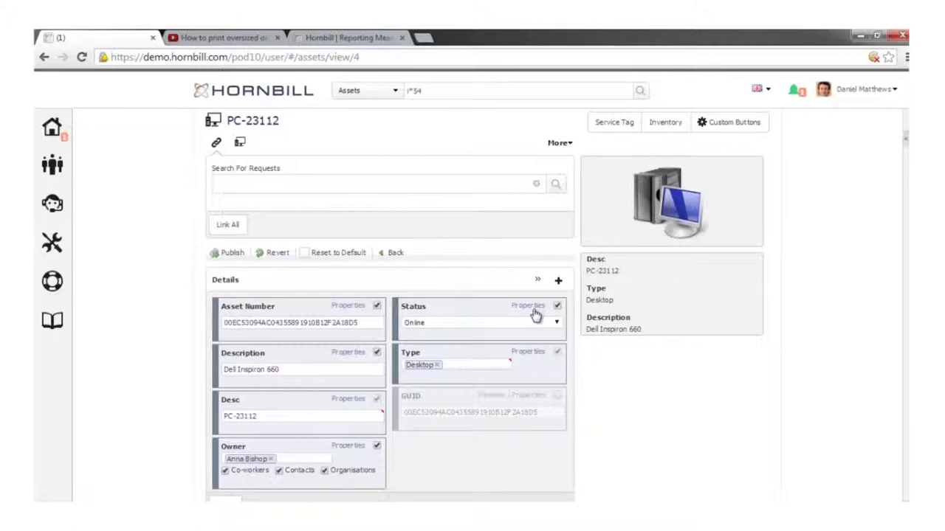
click(354, 308)
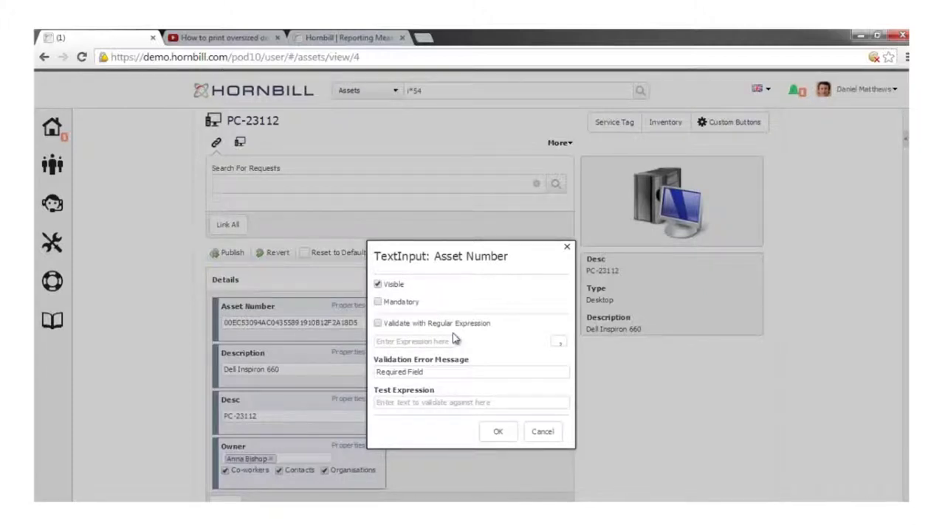
Step: Close the Asset Number properties, browse the new field's Type options, cancel without adding it, and exit design mode
click(567, 249)
click(559, 282)
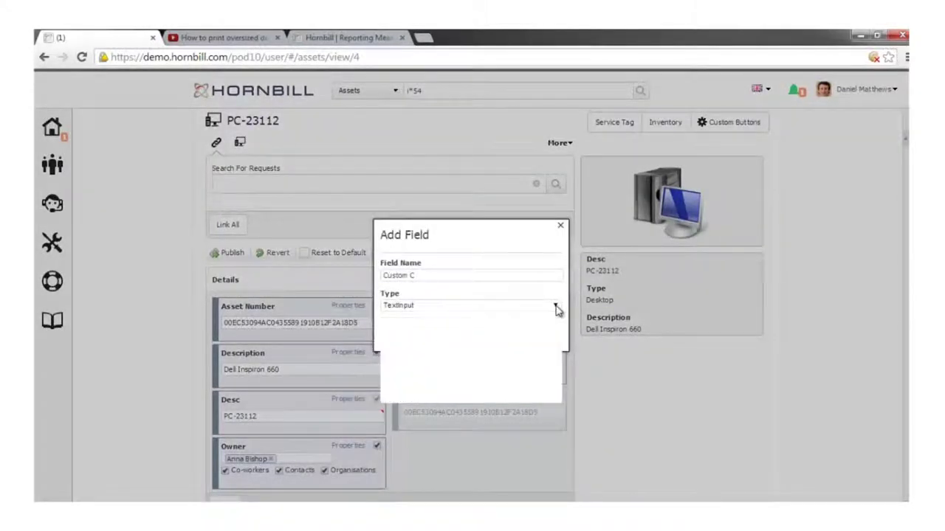
click(556, 307)
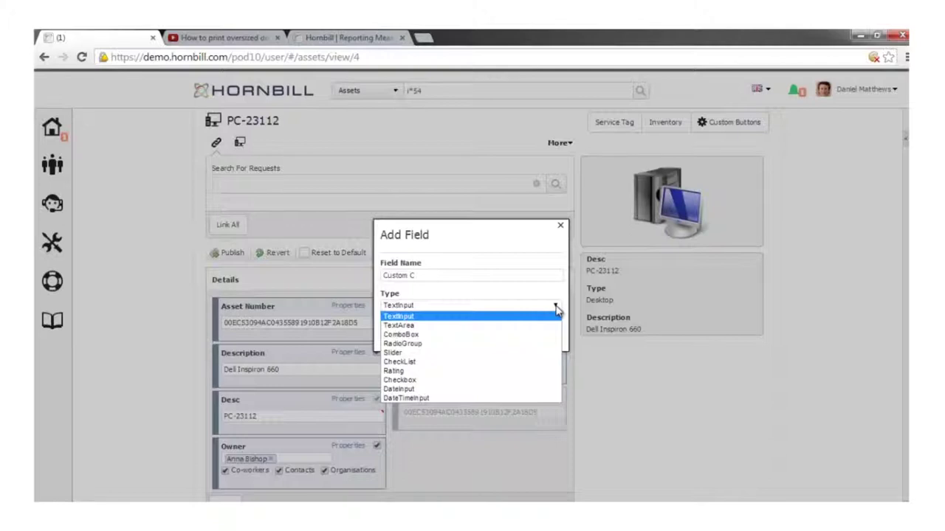
click(560, 225)
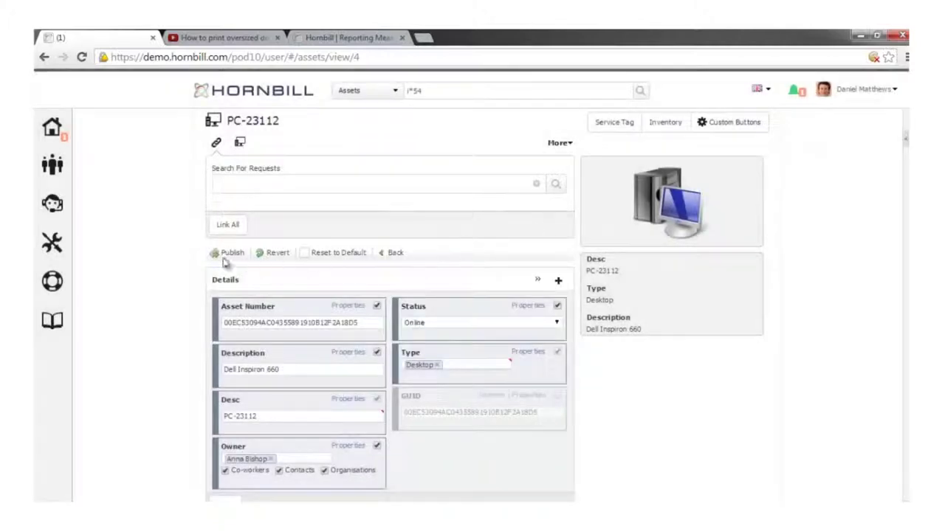
click(393, 255)
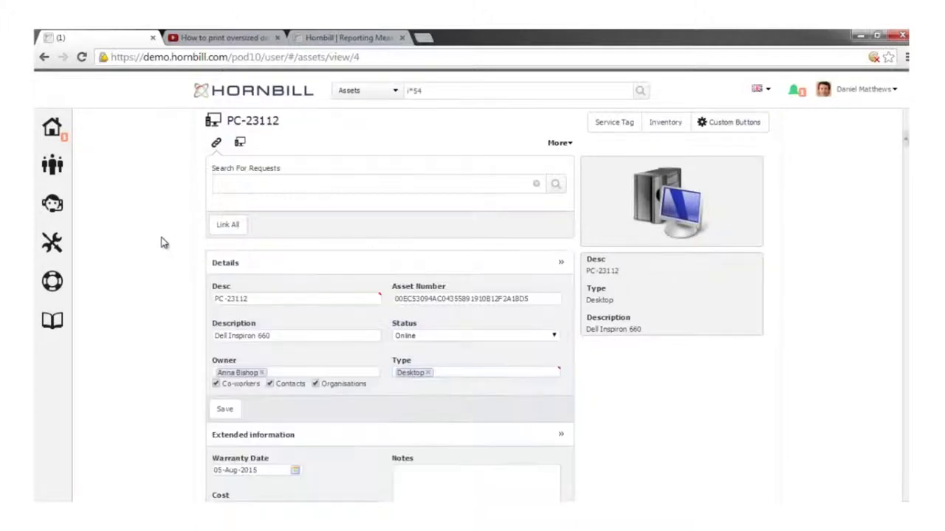